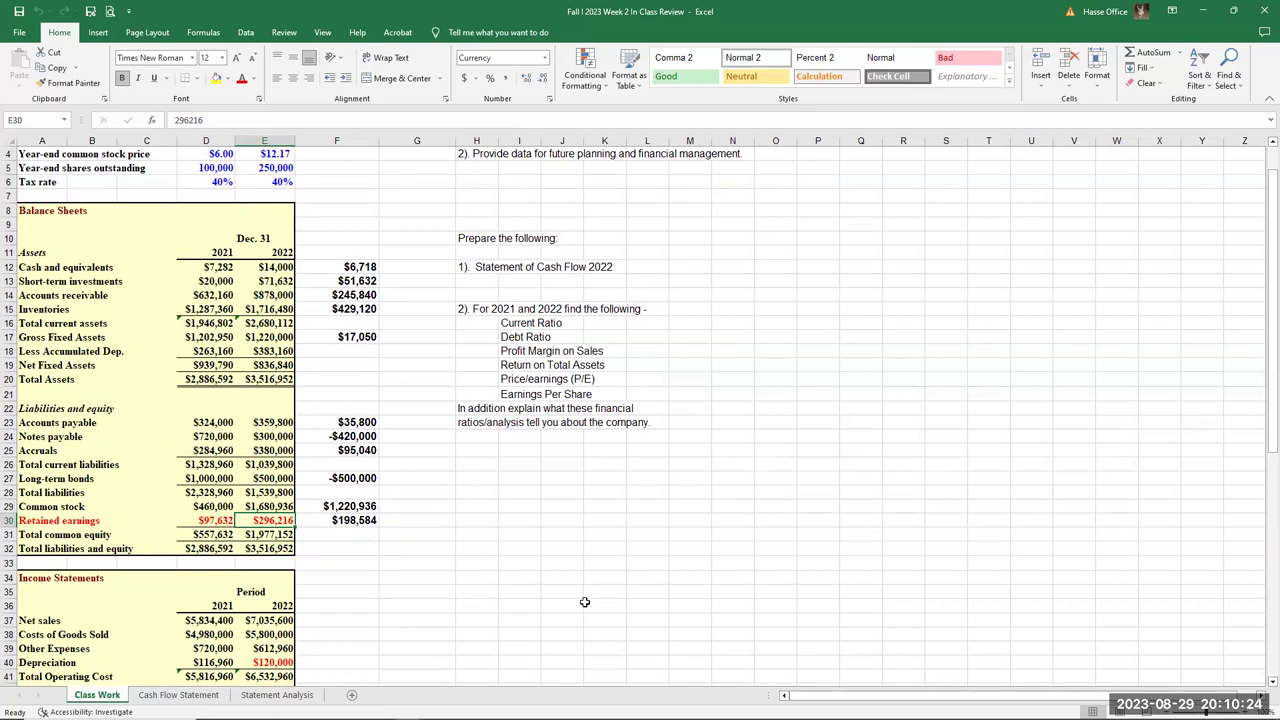
scroll(510, 612, down, 4)
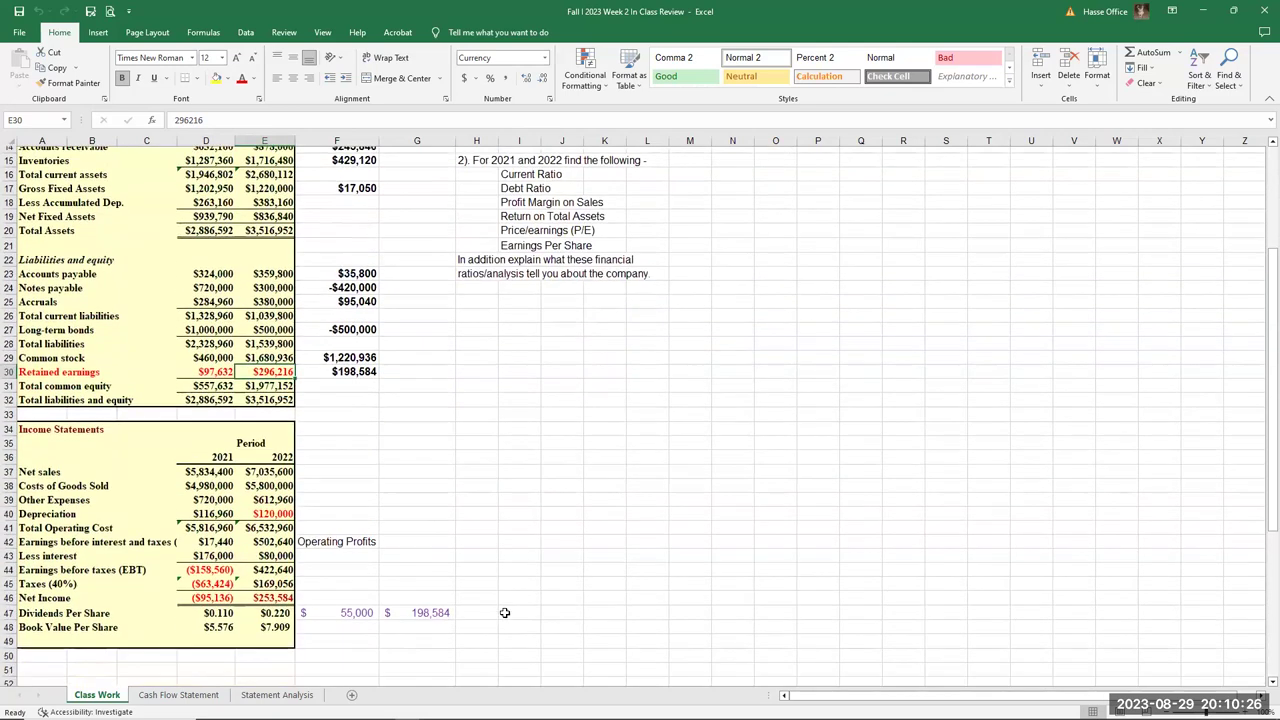
click(266, 578)
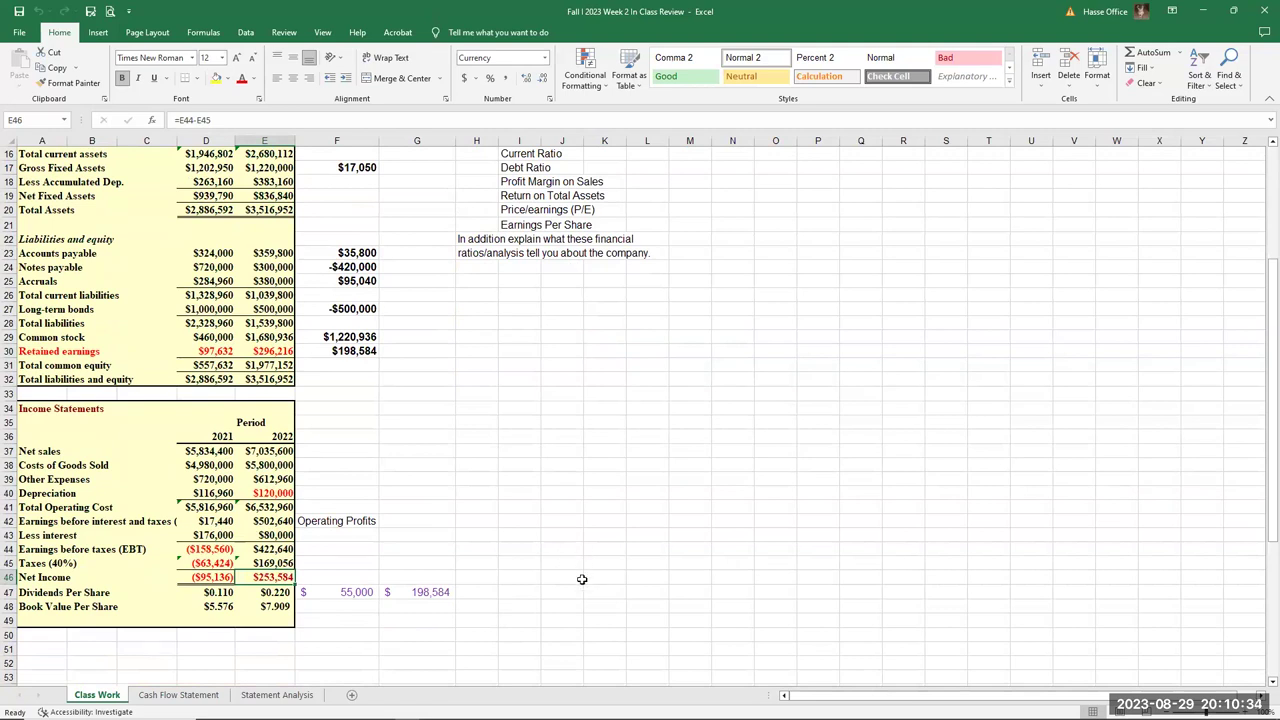
click(258, 595)
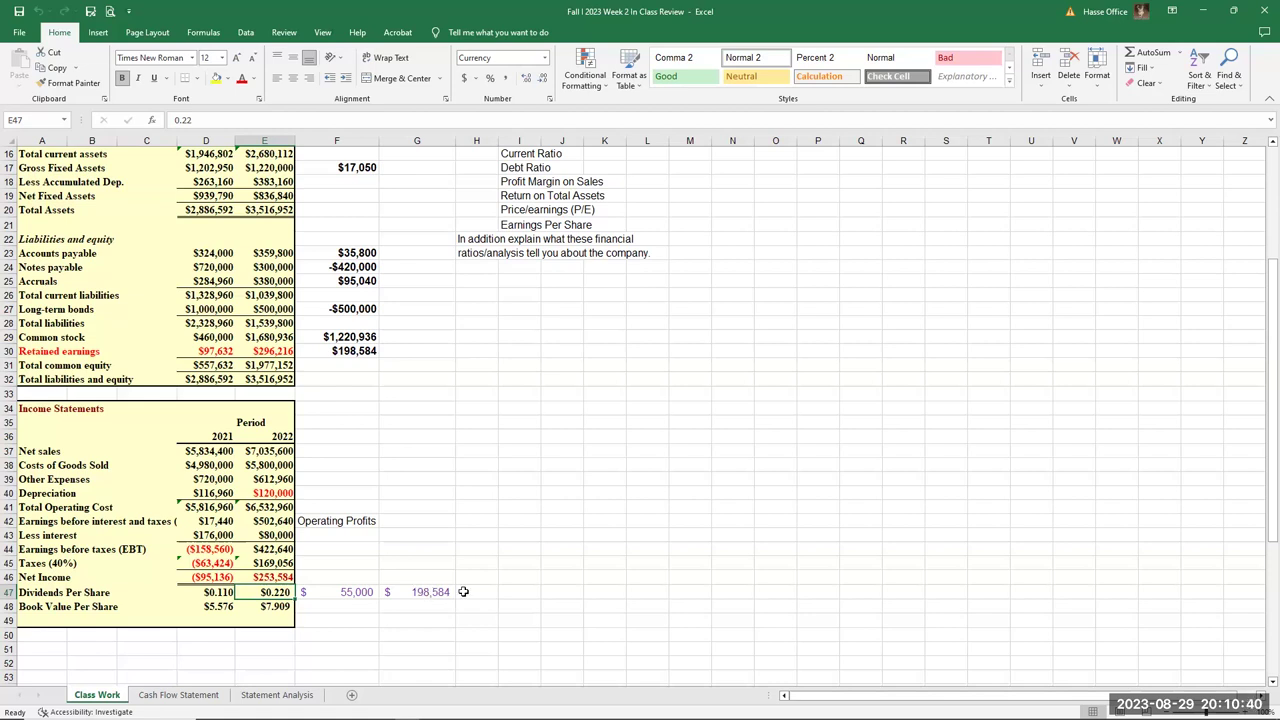
scroll(465, 594, up, 4)
scroll(420, 640, down, 2)
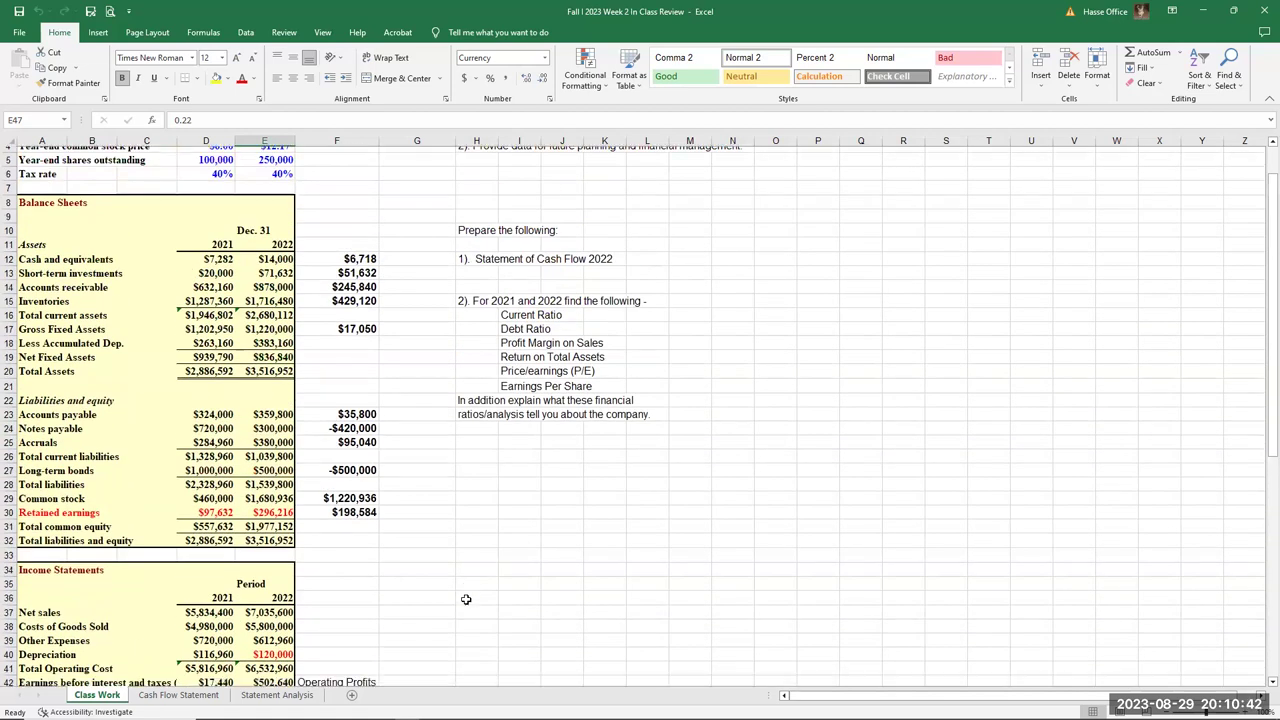
scroll(395, 640, up, 3)
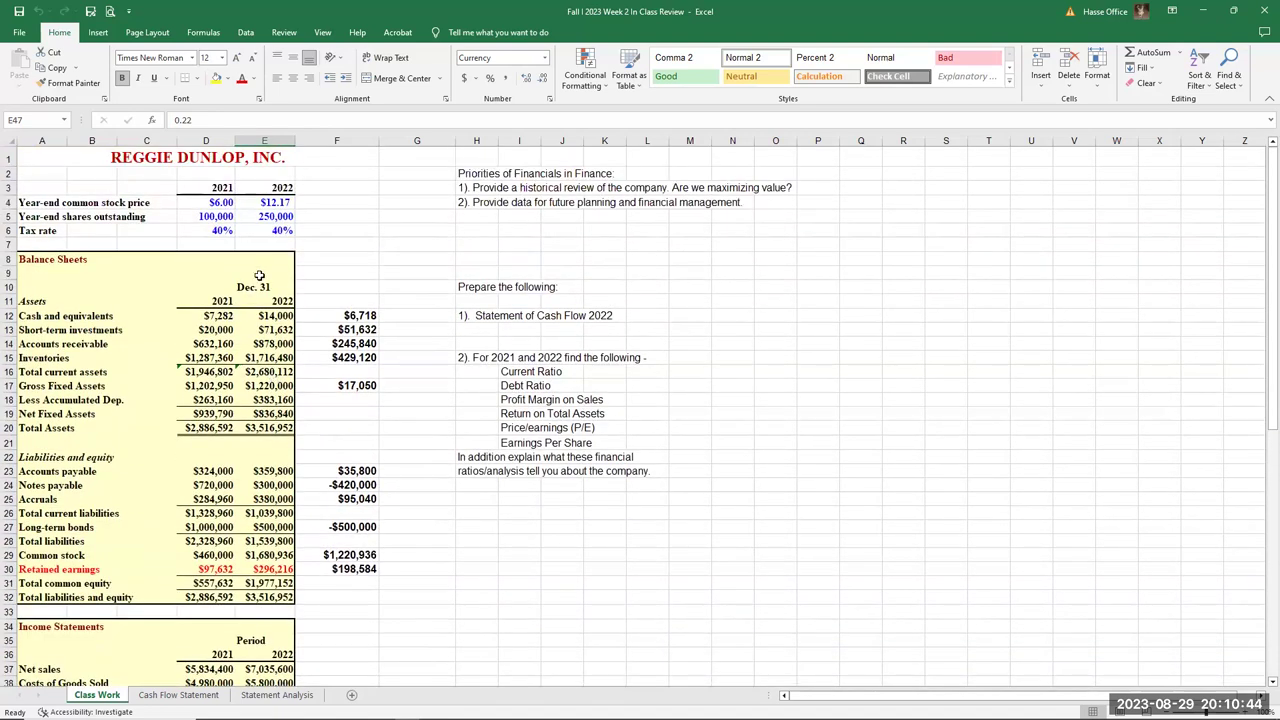
click(268, 217)
scroll(385, 320, down, 5)
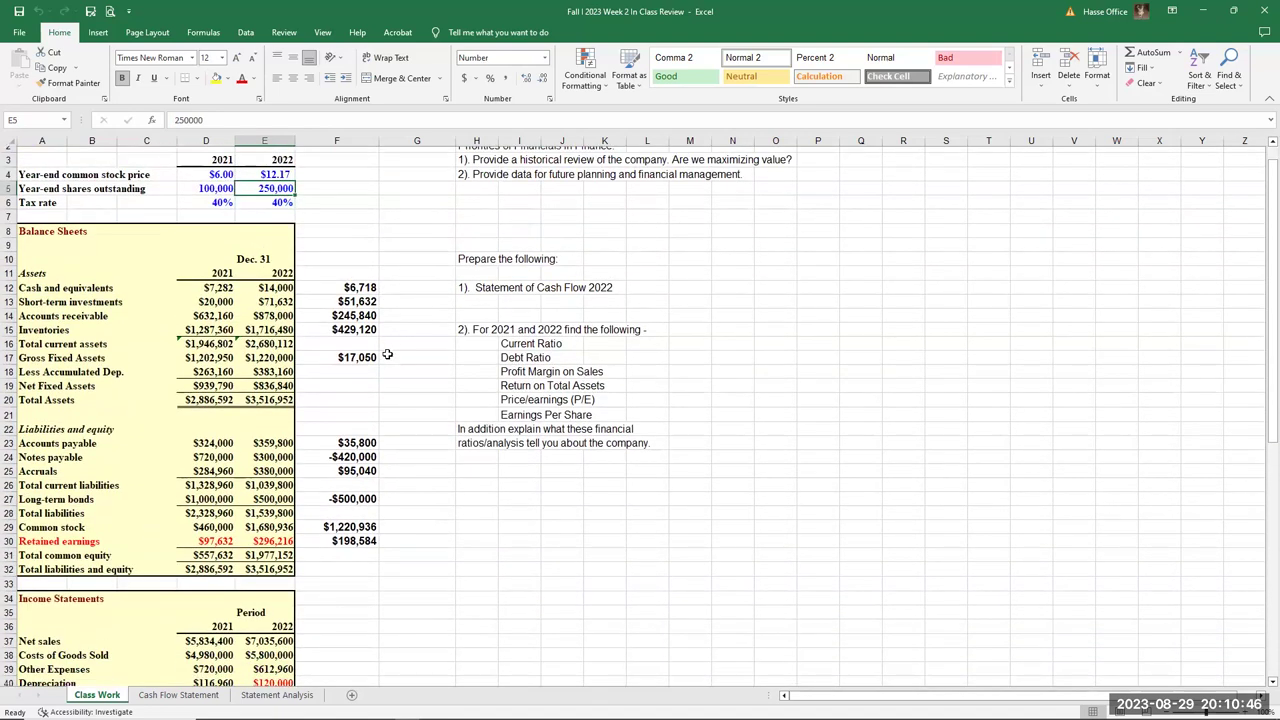
click(348, 590)
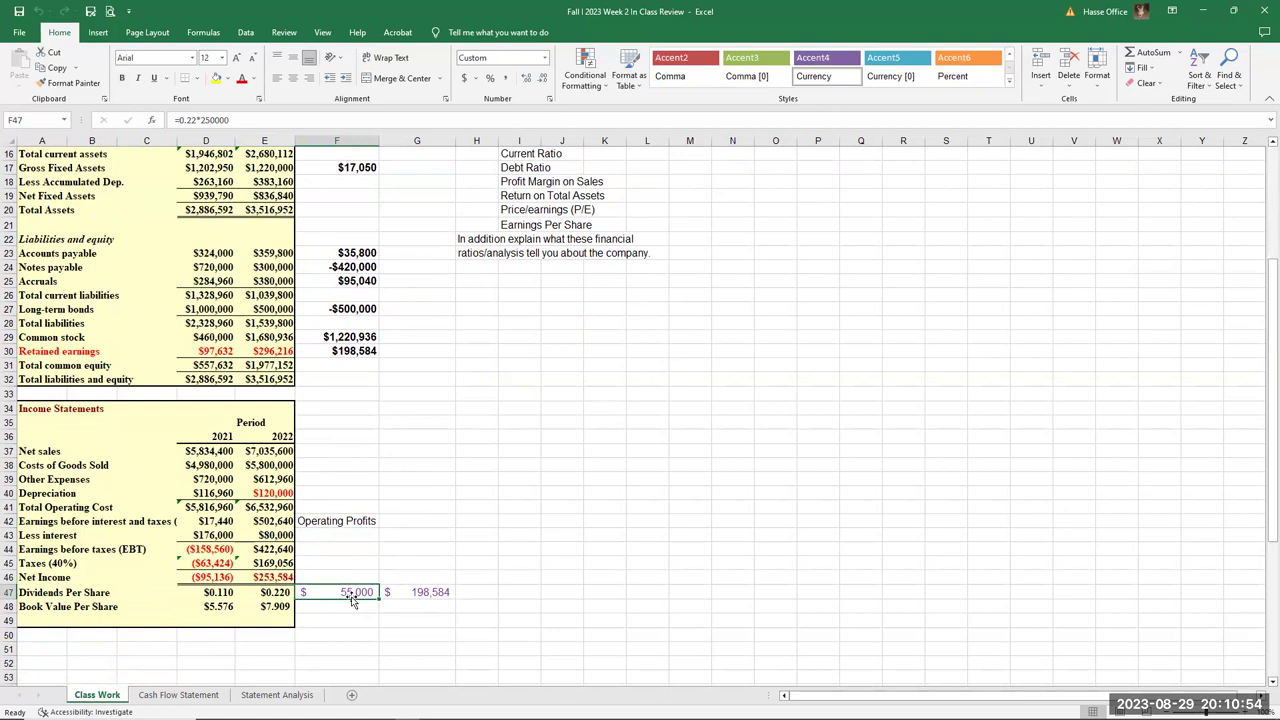
click(414, 591)
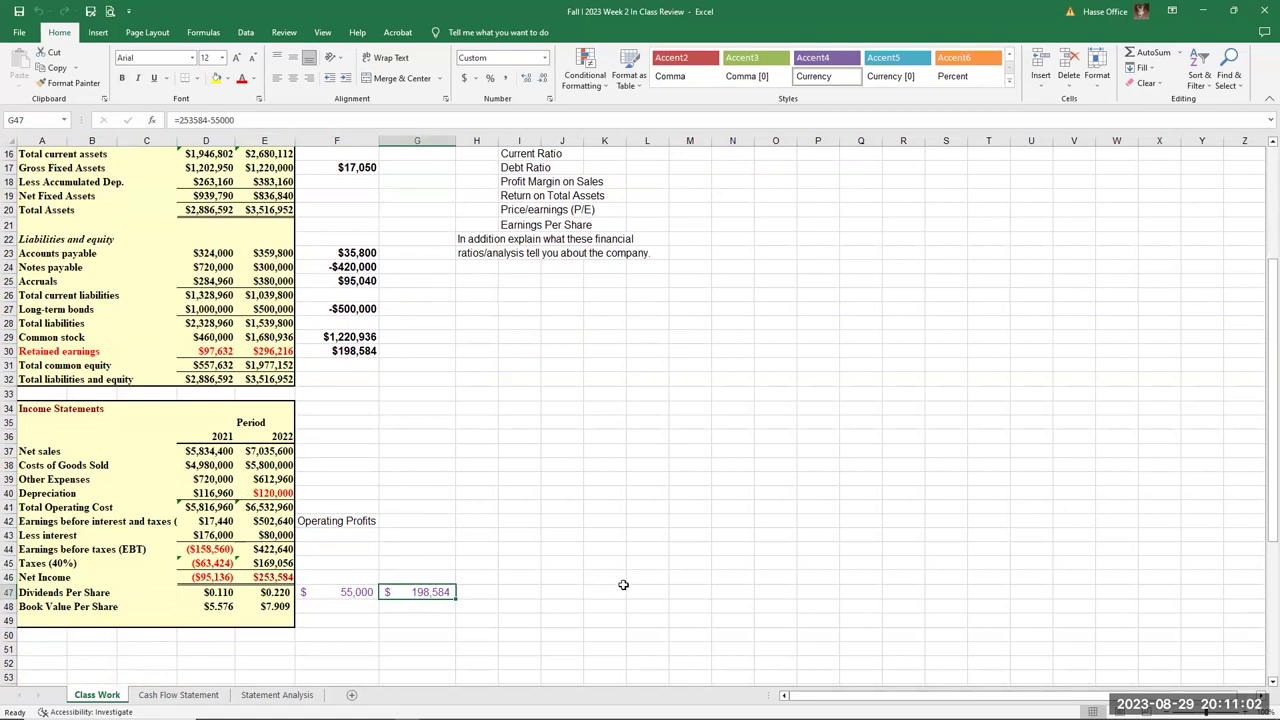
scroll(623, 587, up, 1)
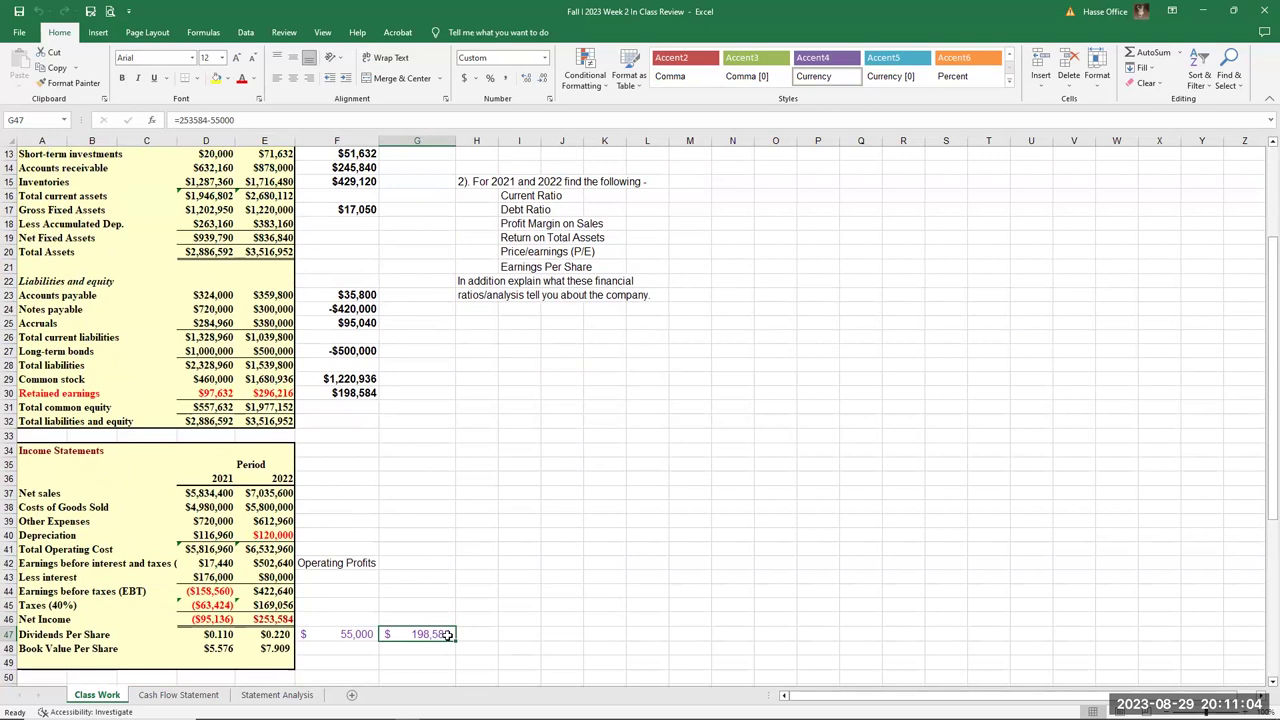
click(333, 390)
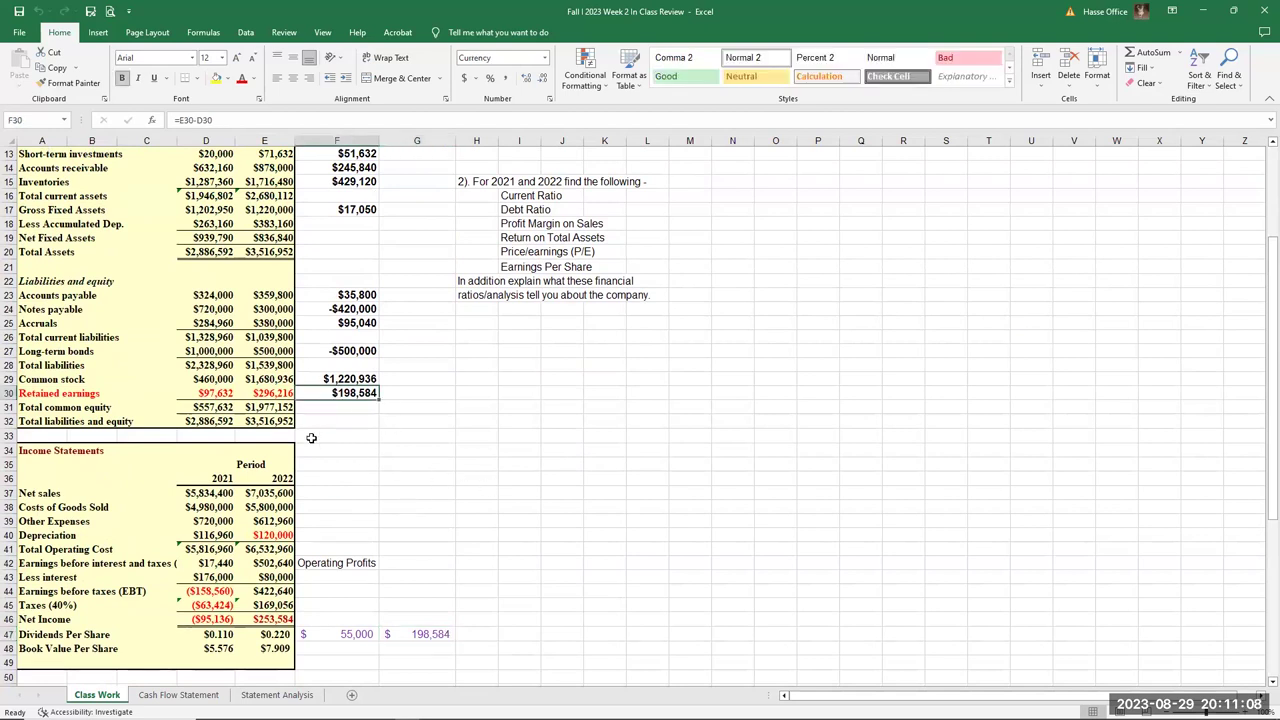
drag(204, 393, 257, 395)
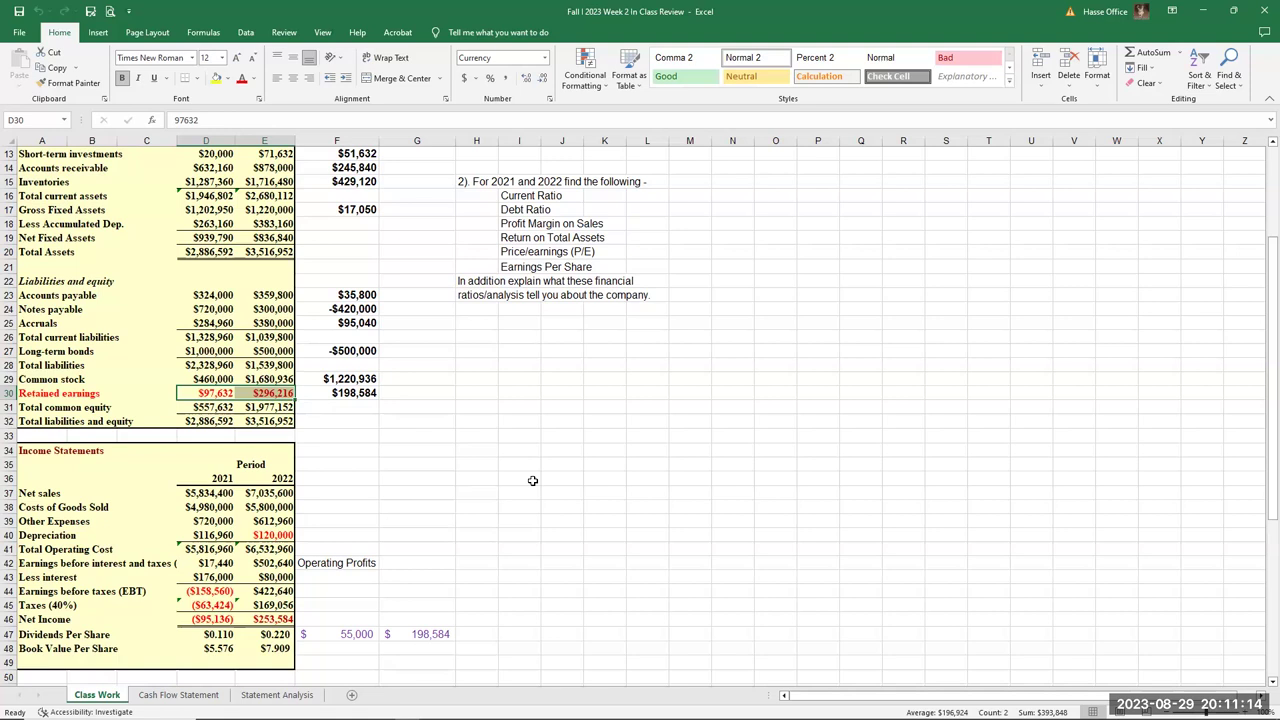
Check the 2022 retained earnings, operating profit, interest, taxes and net income figures.
click(268, 396)
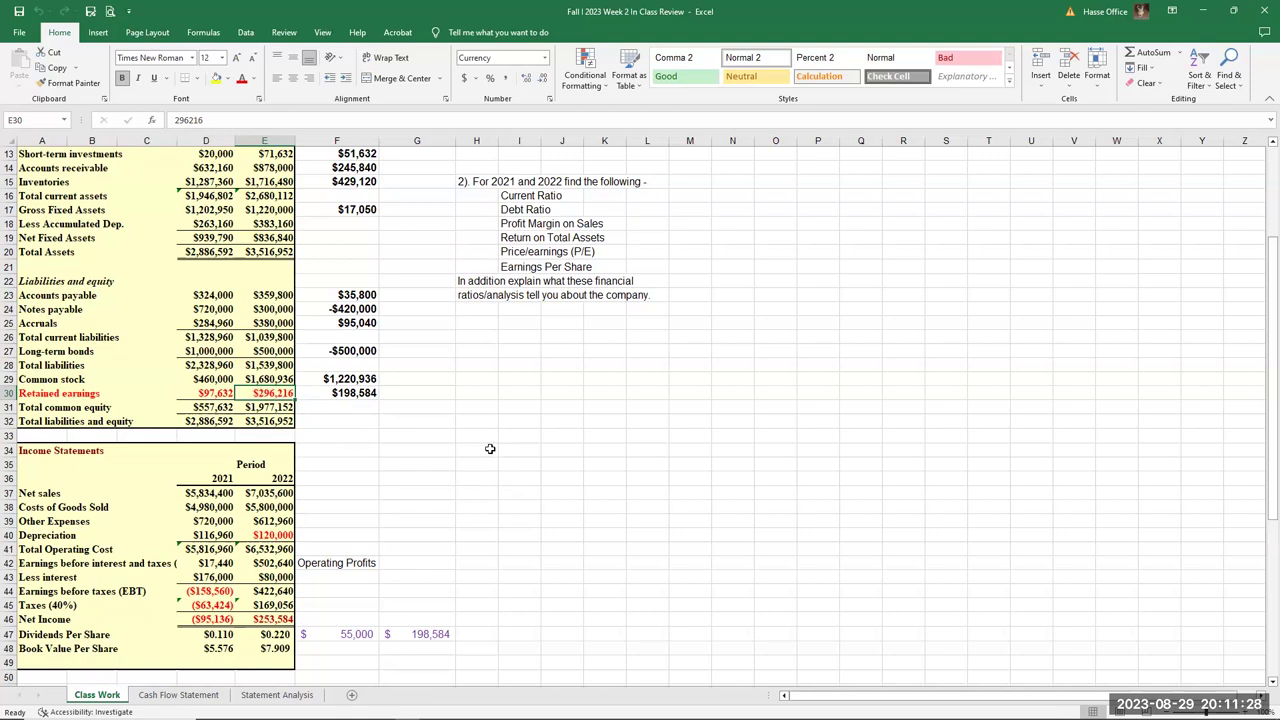
scroll(394, 436, down, 3)
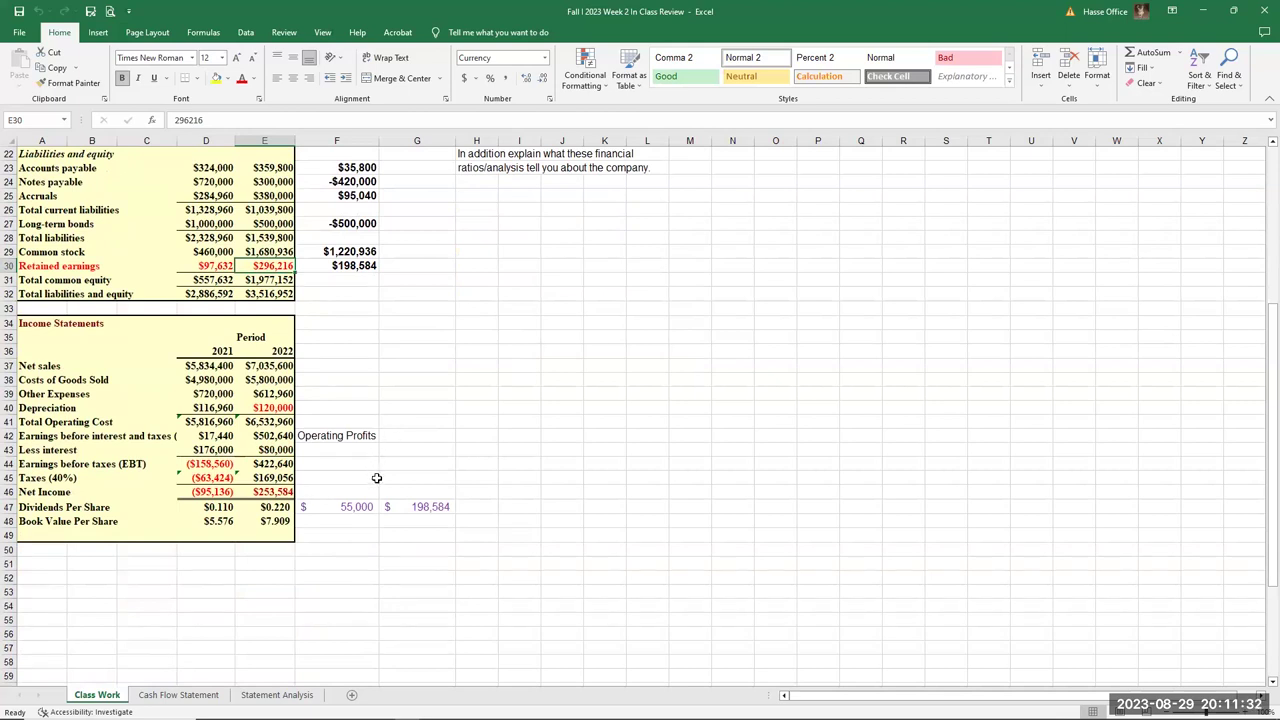
click(258, 434)
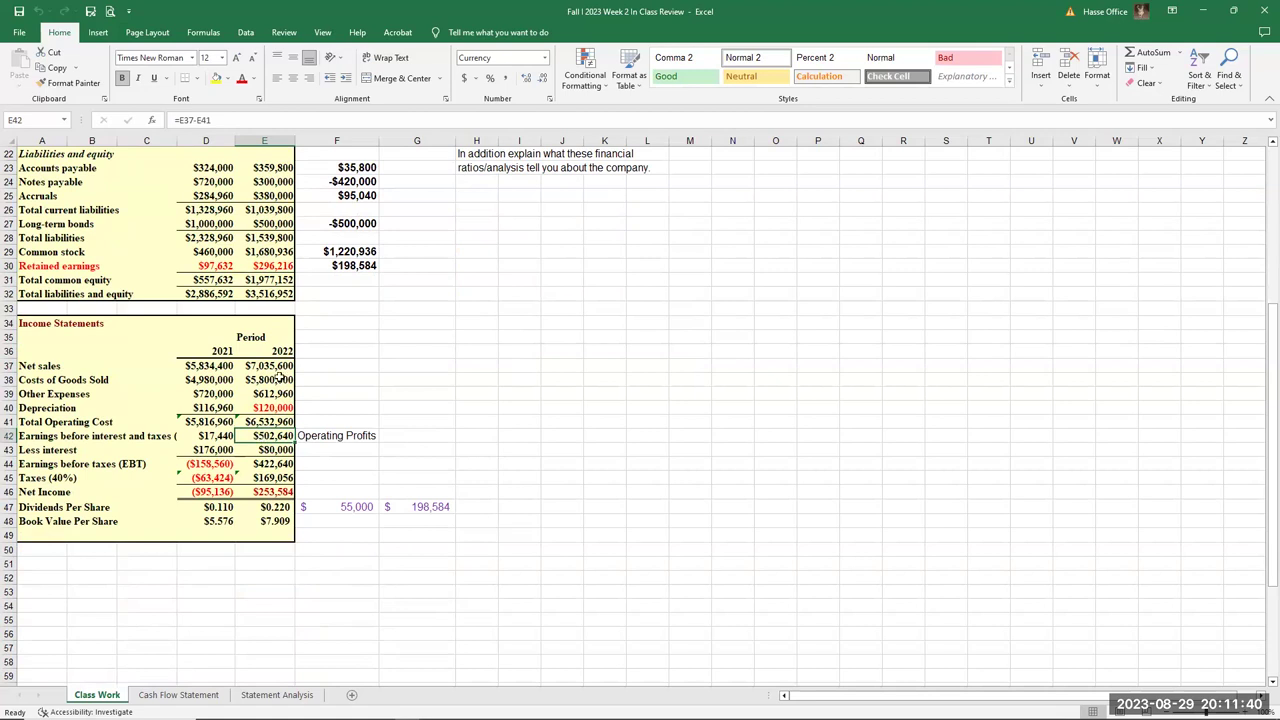
click(268, 451)
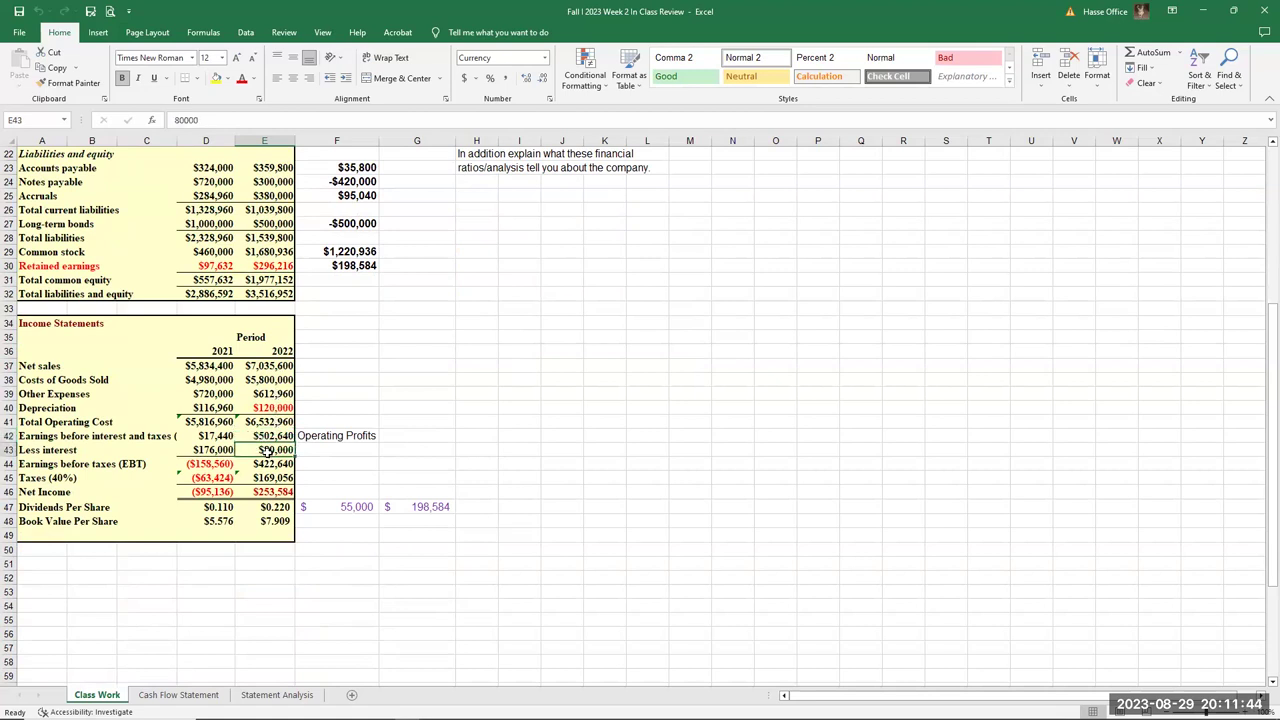
click(268, 479)
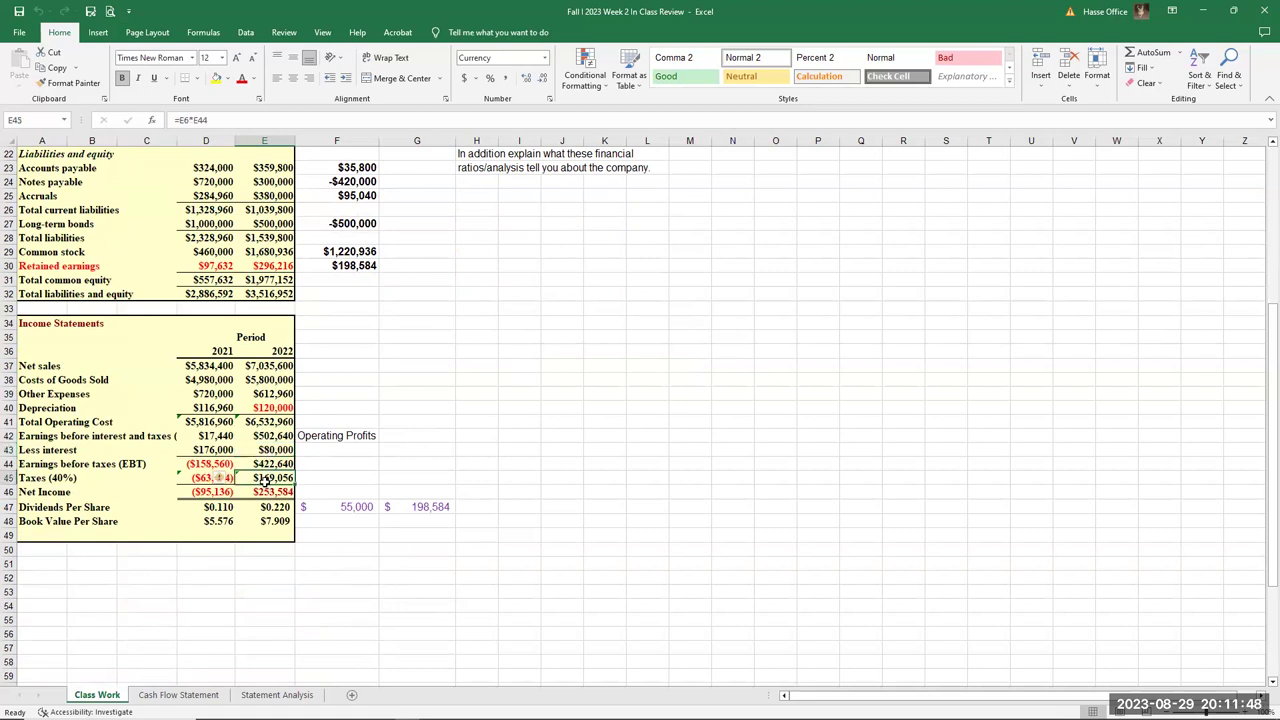
click(270, 492)
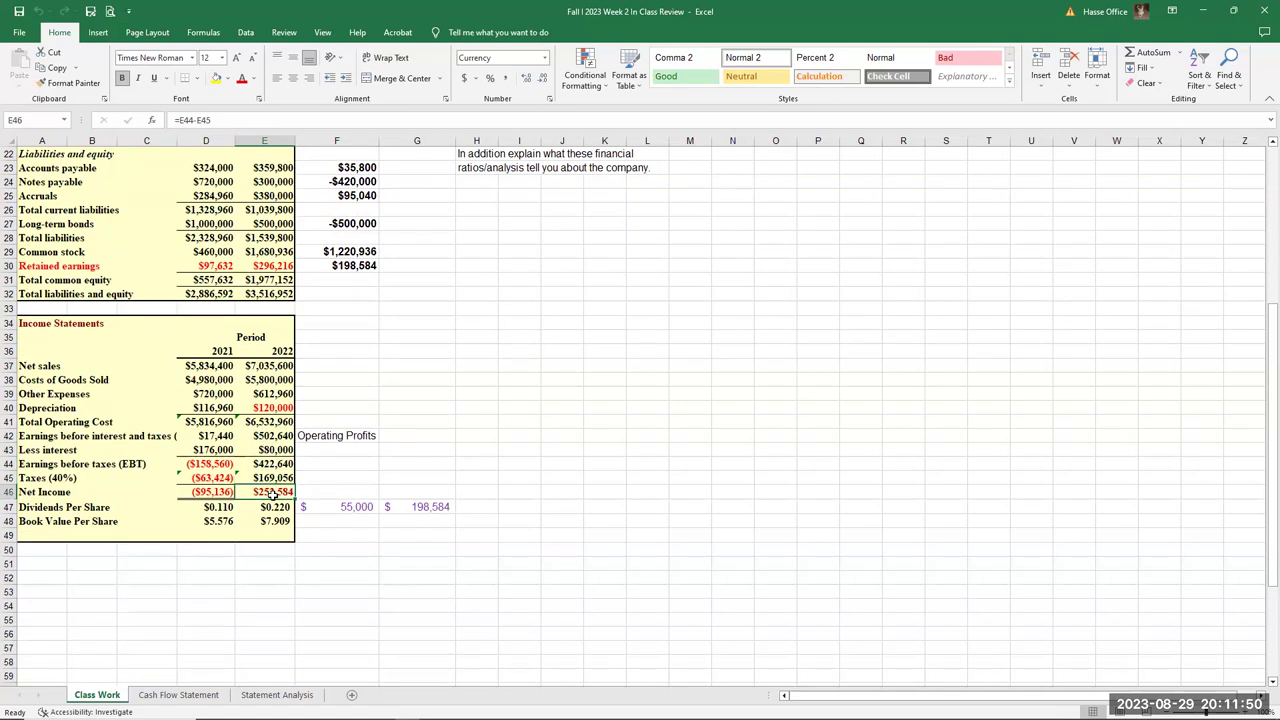
Confirm the 2022 balance sheet and income statement column headings, then move to the Cash Flow Statement sheet.
scroll(348, 563, up, 6)
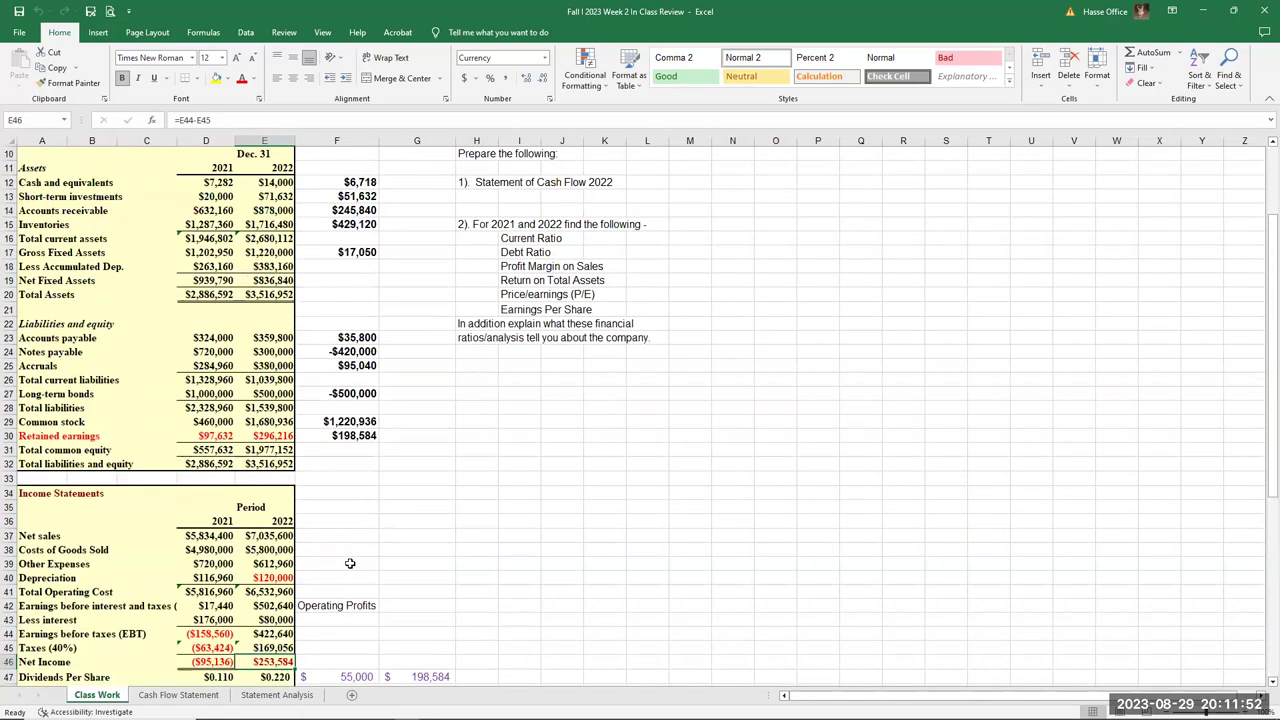
scroll(348, 563, up, 1)
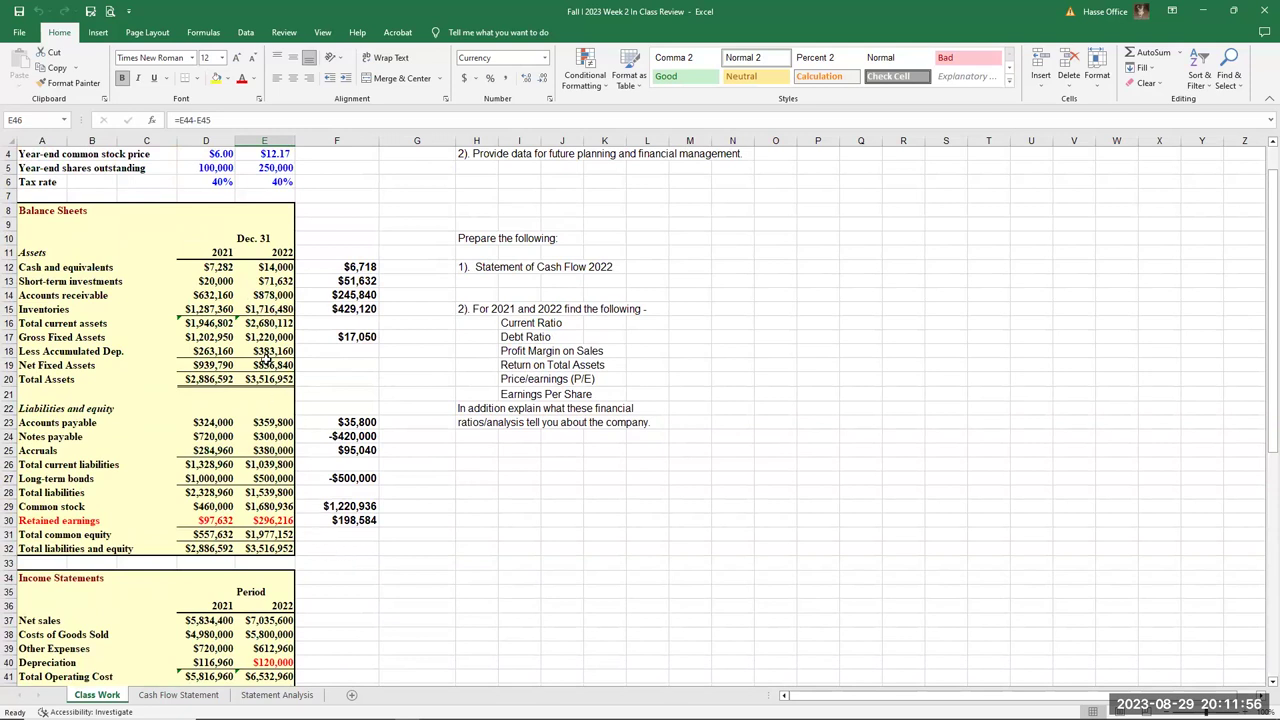
click(271, 256)
scroll(305, 425, down, 2)
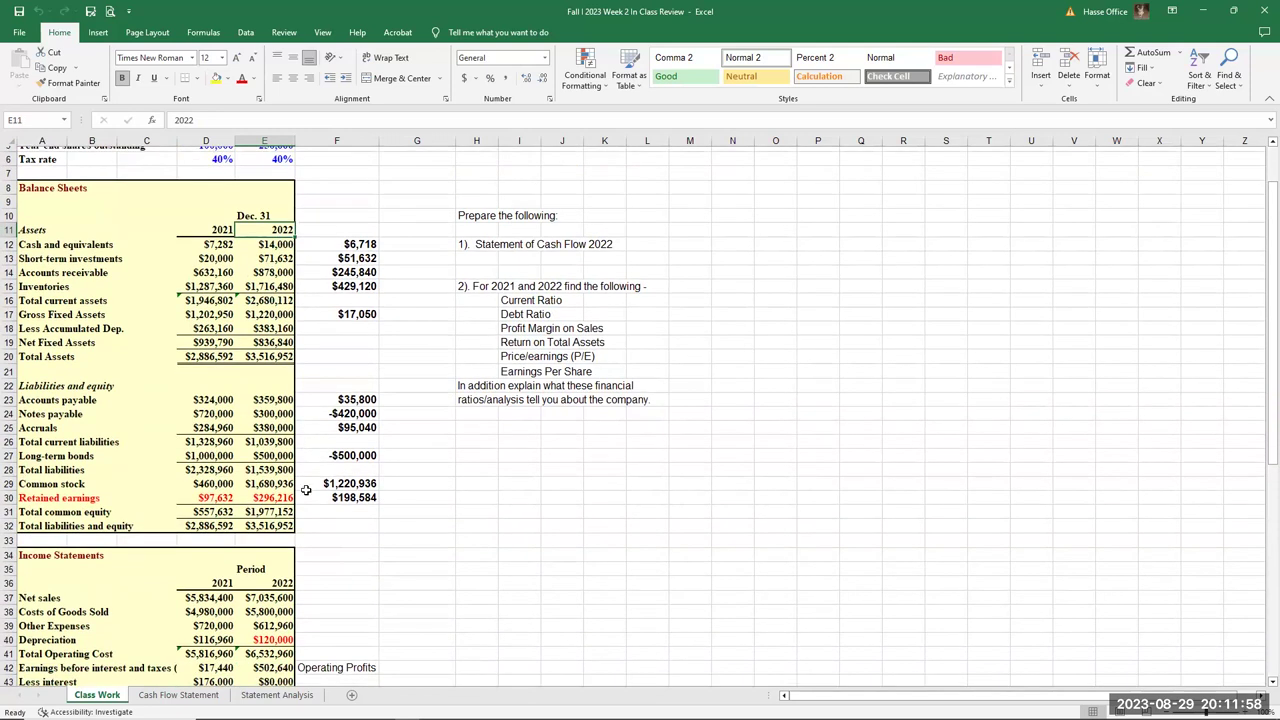
click(285, 522)
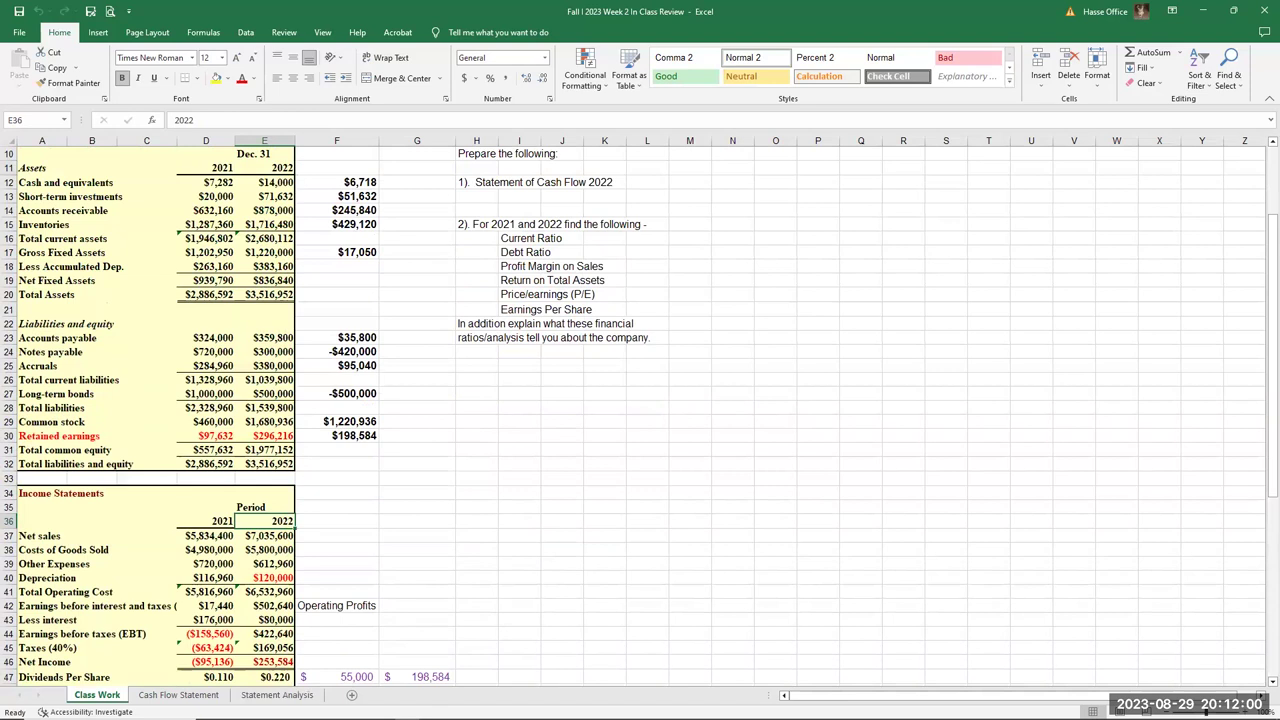
click(179, 694)
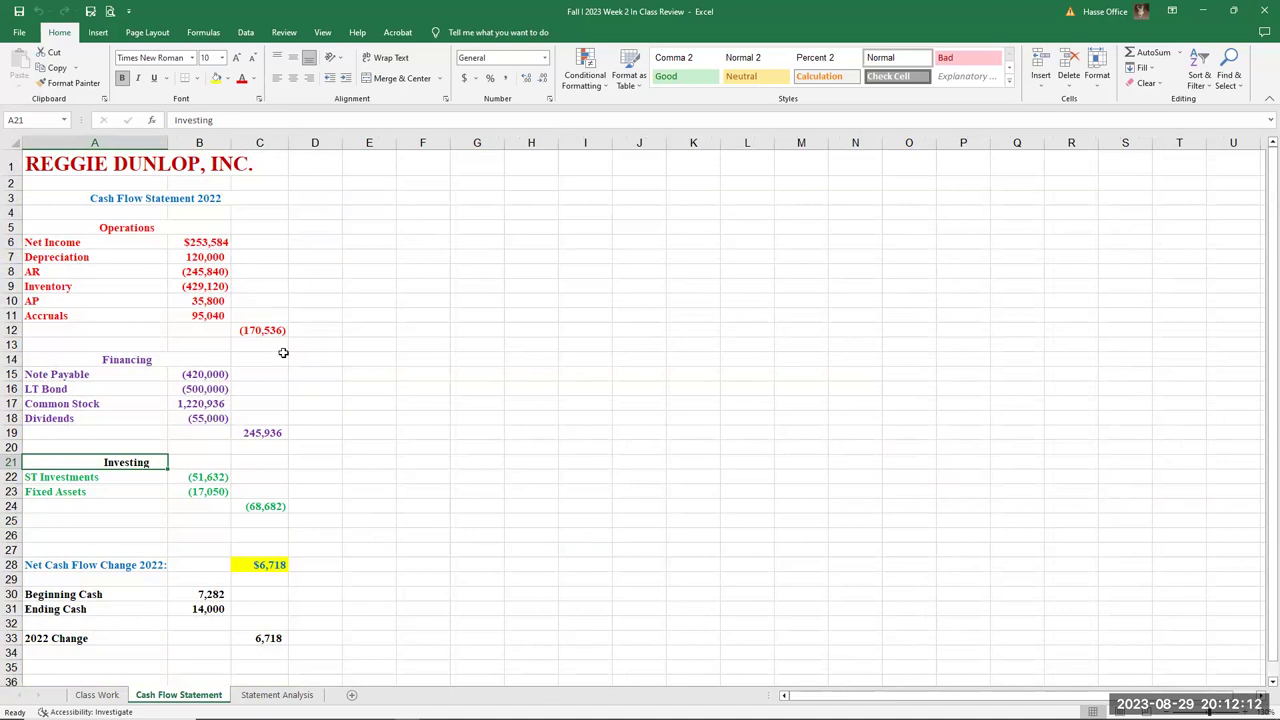
Check the Net Income, Depreciation and AR-through-Accruals cash flow entries, then return to Class Work.
click(199, 242)
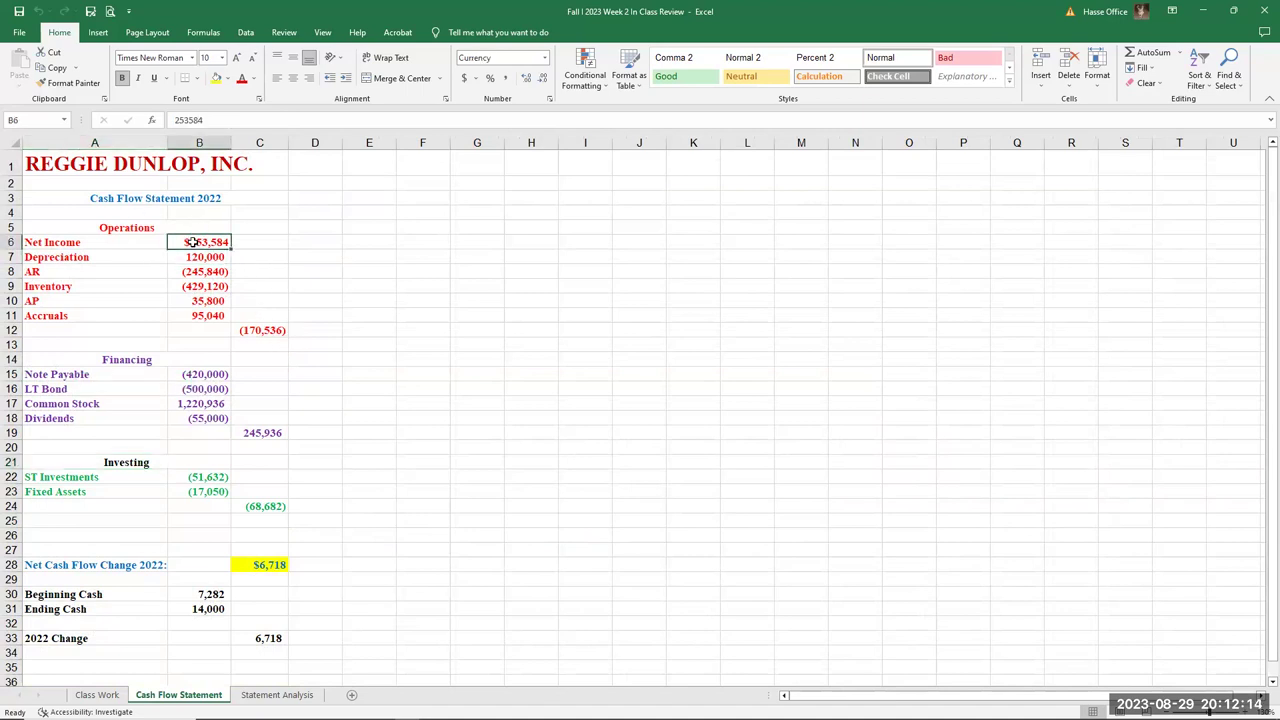
click(194, 256)
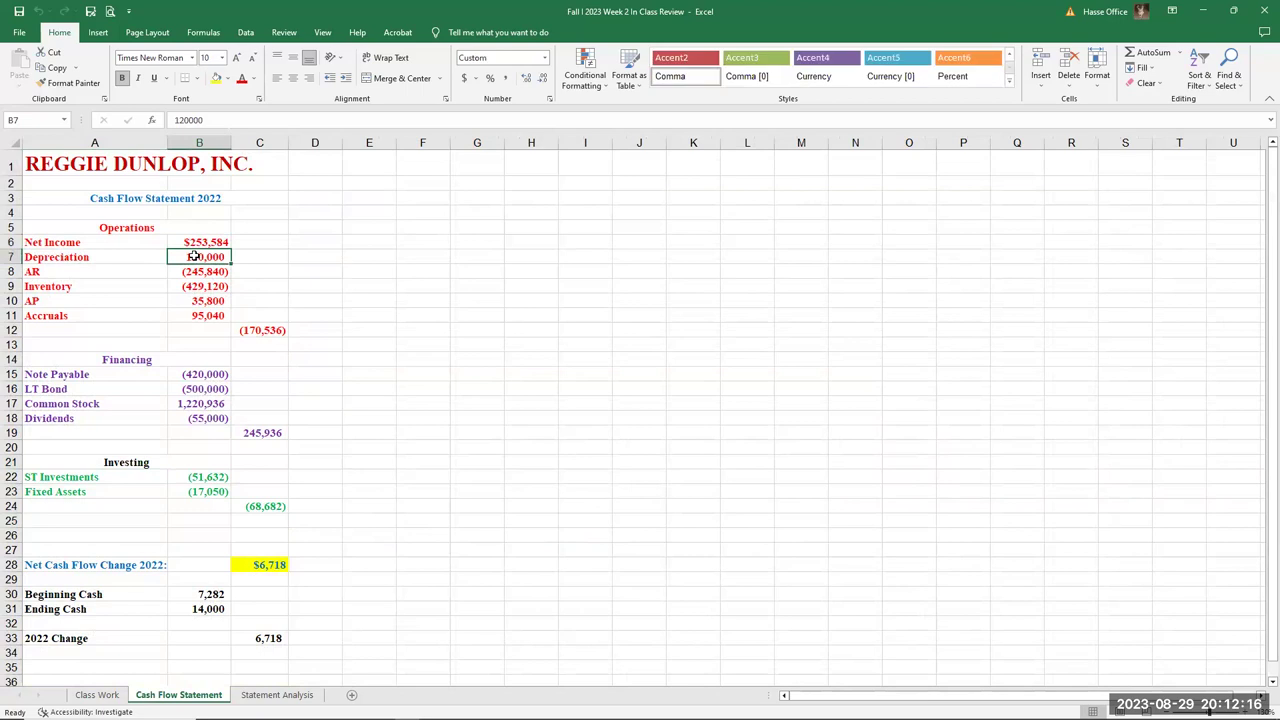
drag(201, 271, 200, 312)
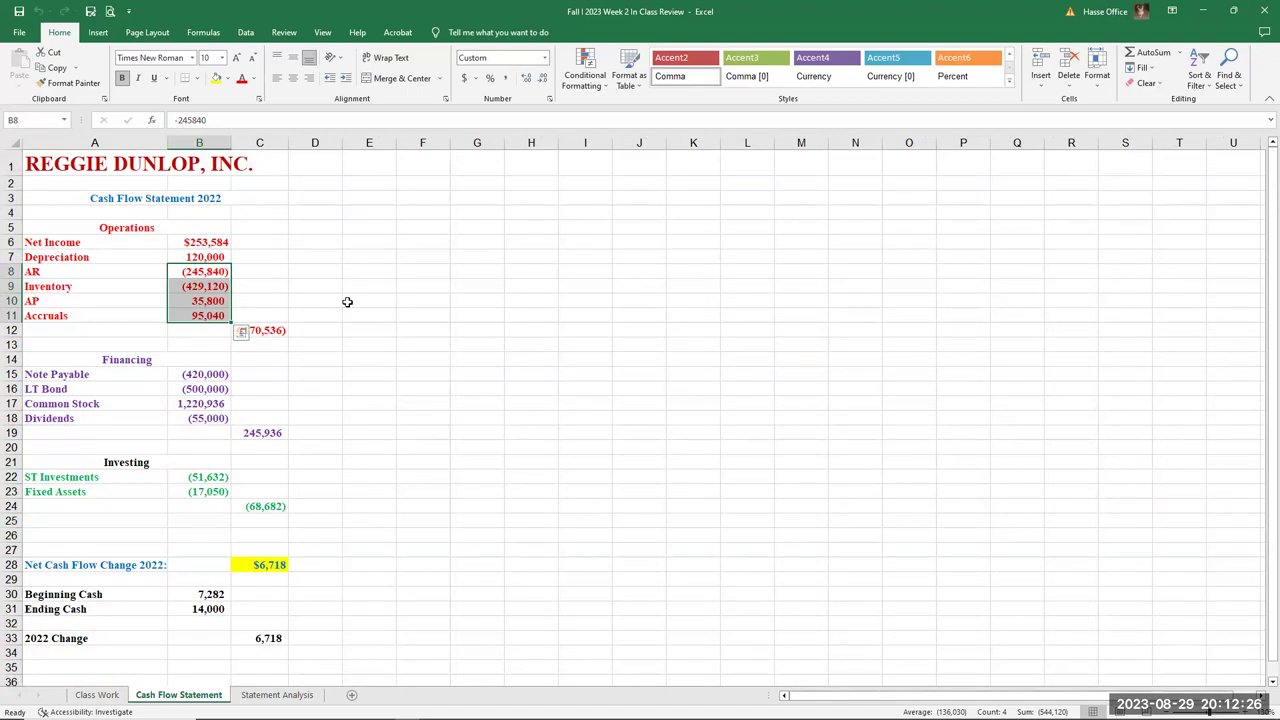
click(204, 241)
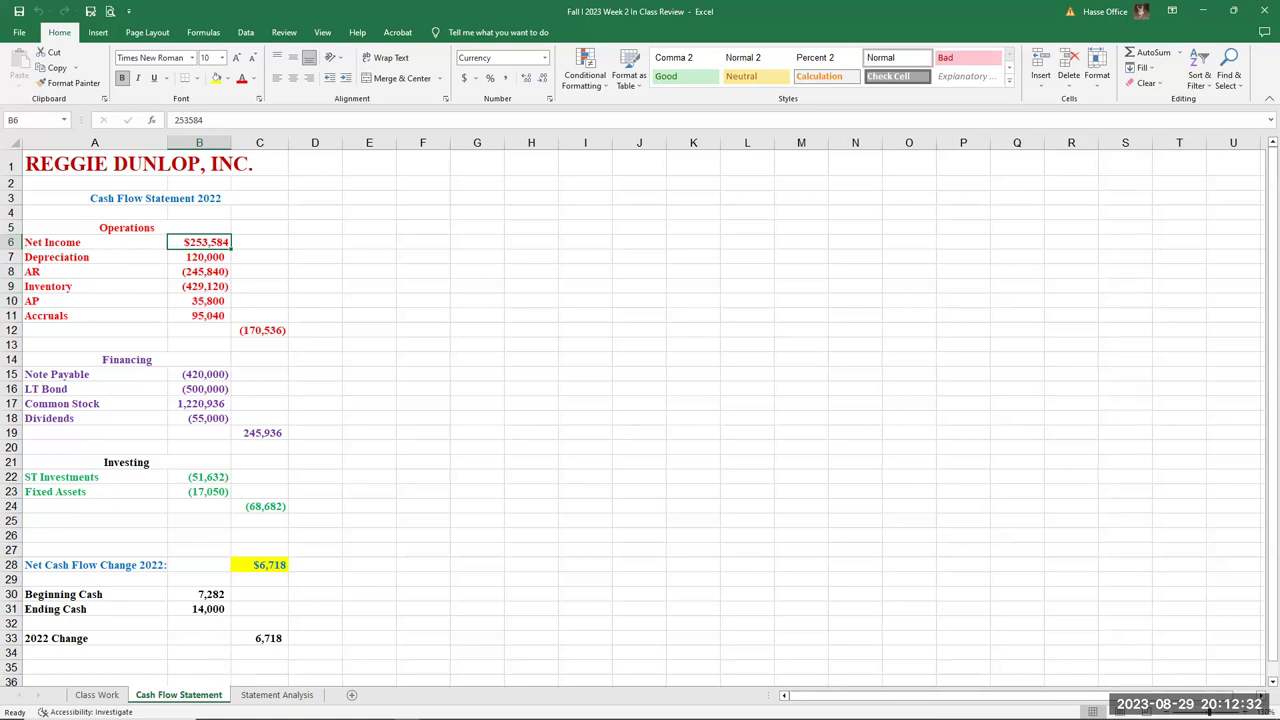
click(97, 694)
scroll(298, 524, down, 4)
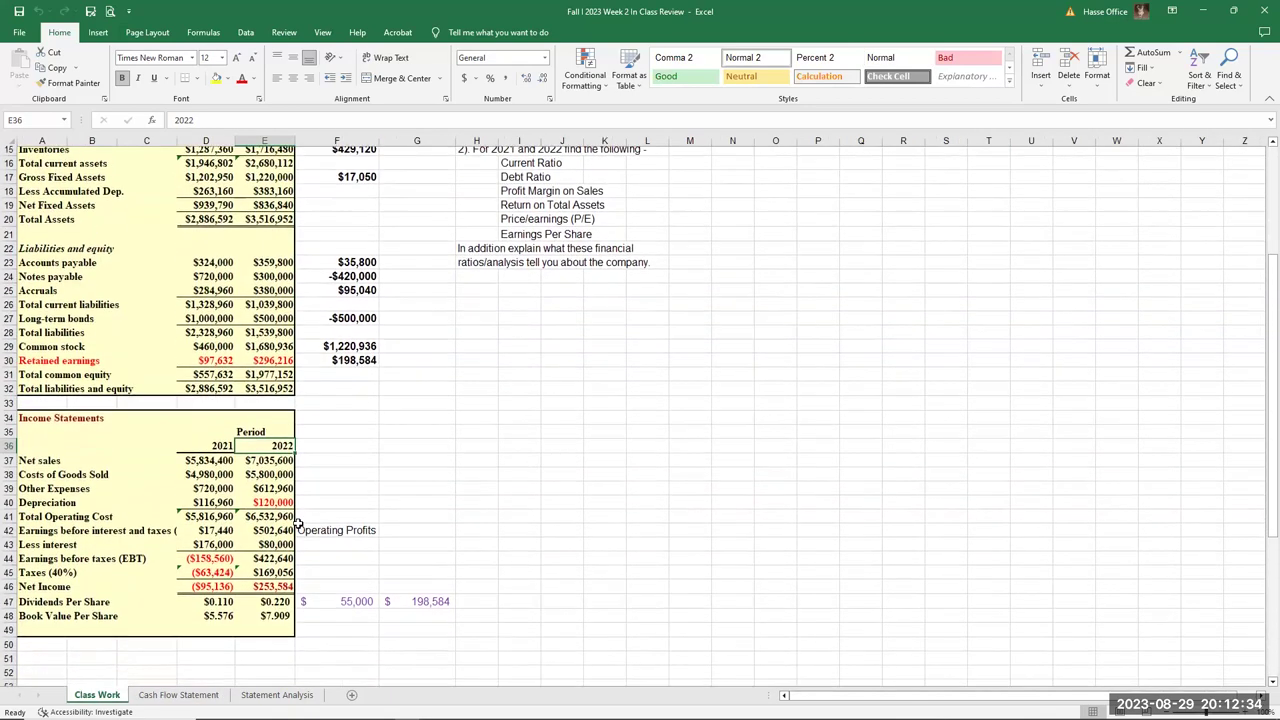
click(271, 494)
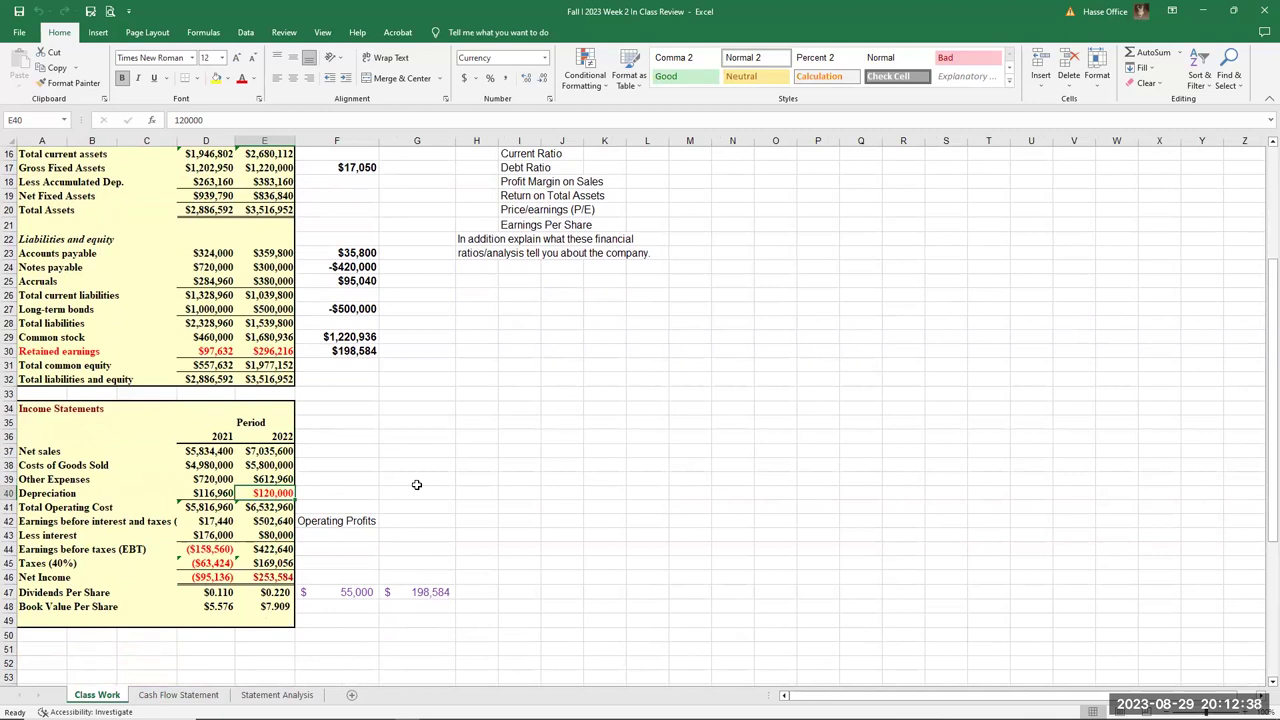
click(277, 694)
click(178, 694)
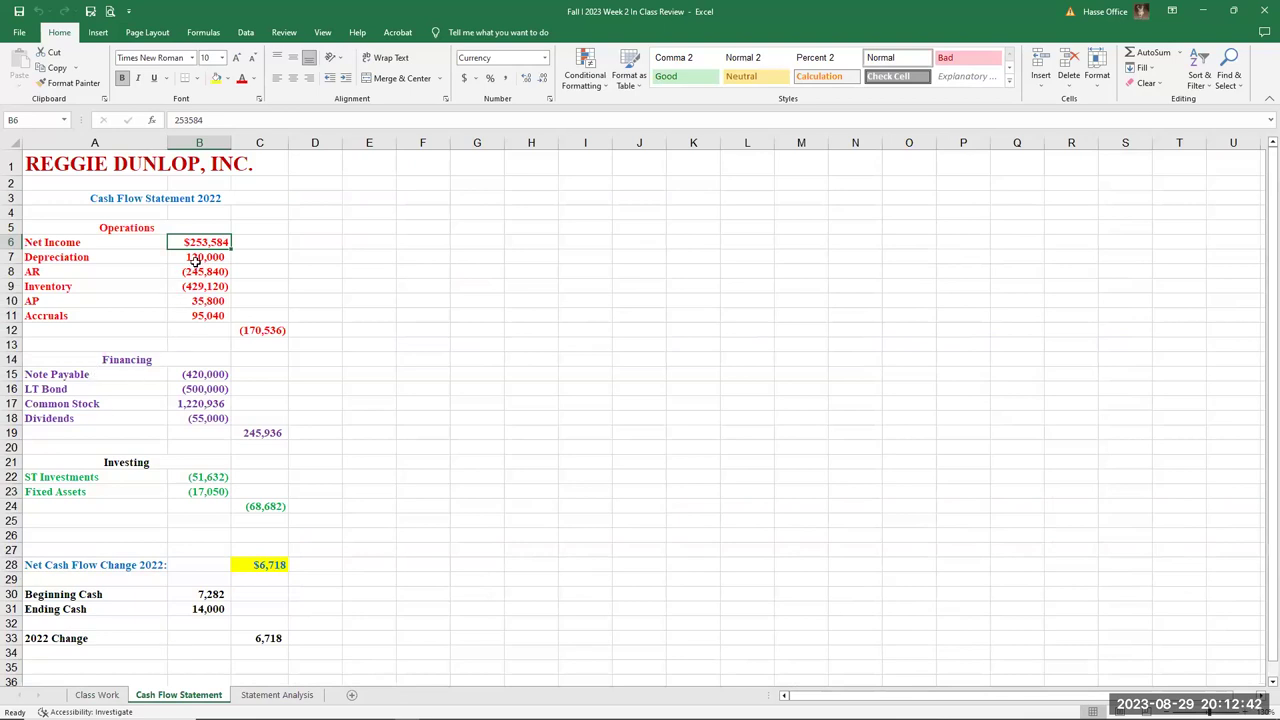
click(196, 262)
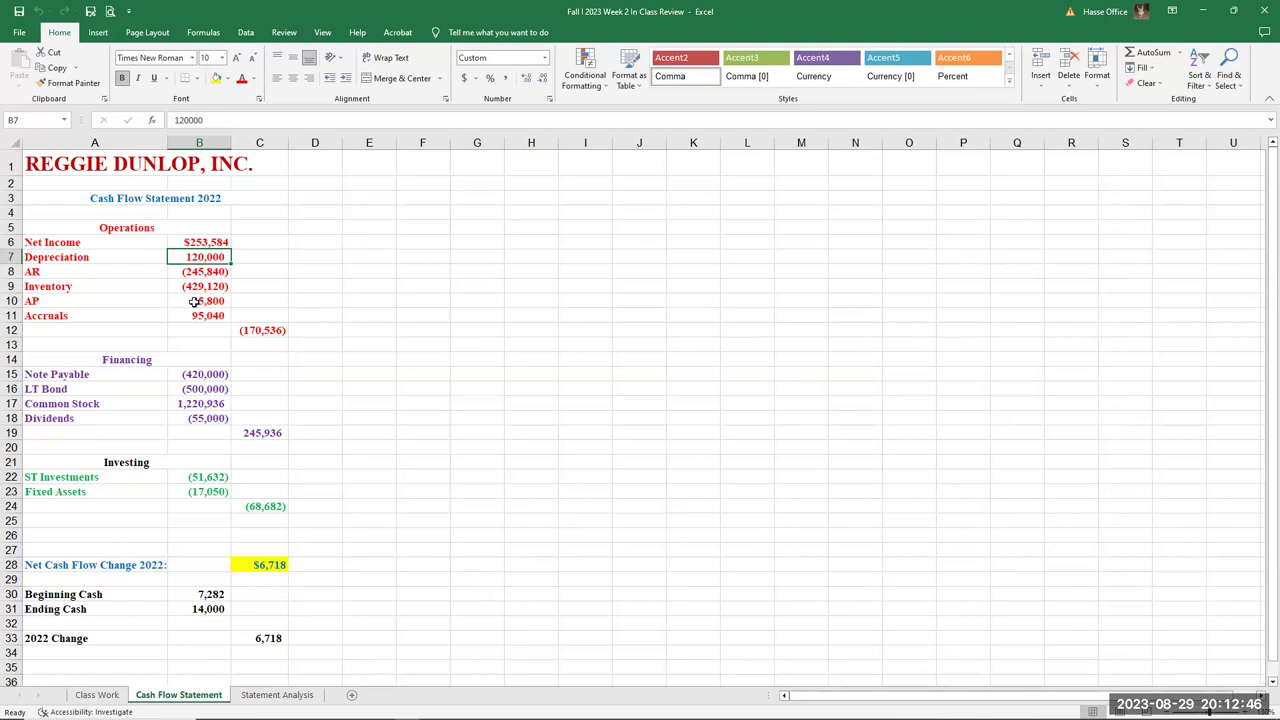
click(97, 694)
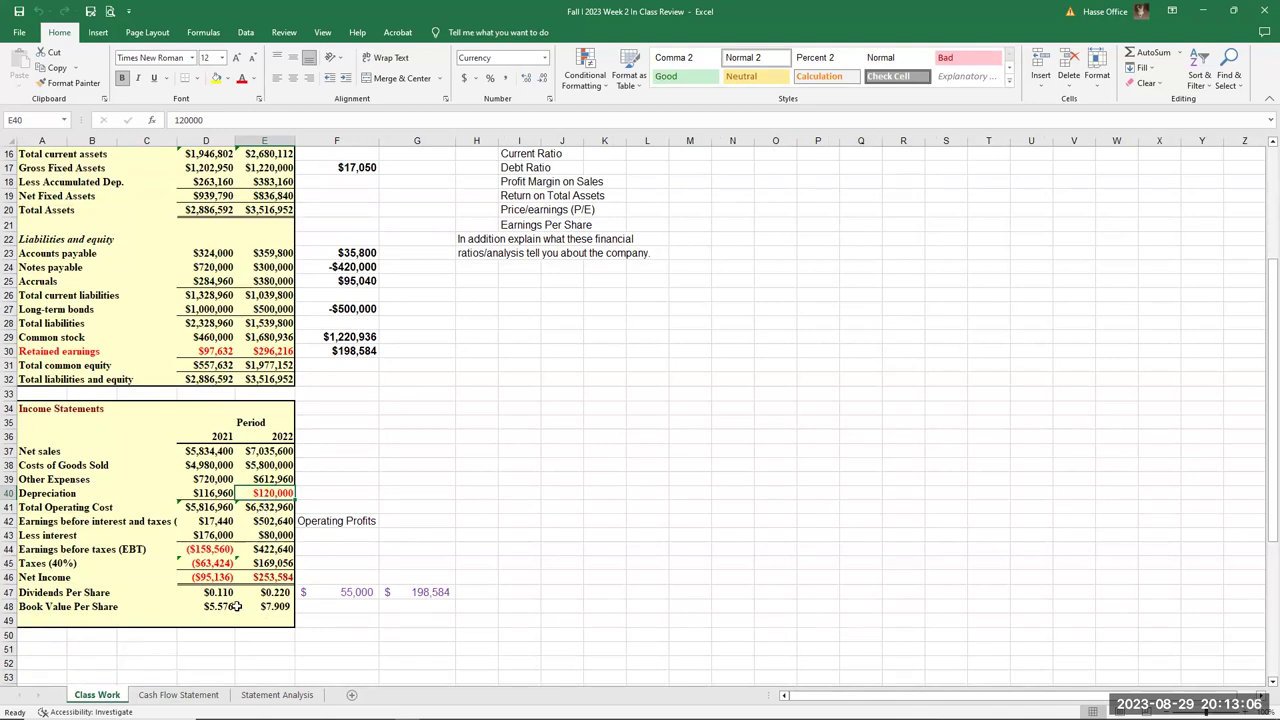
click(182, 695)
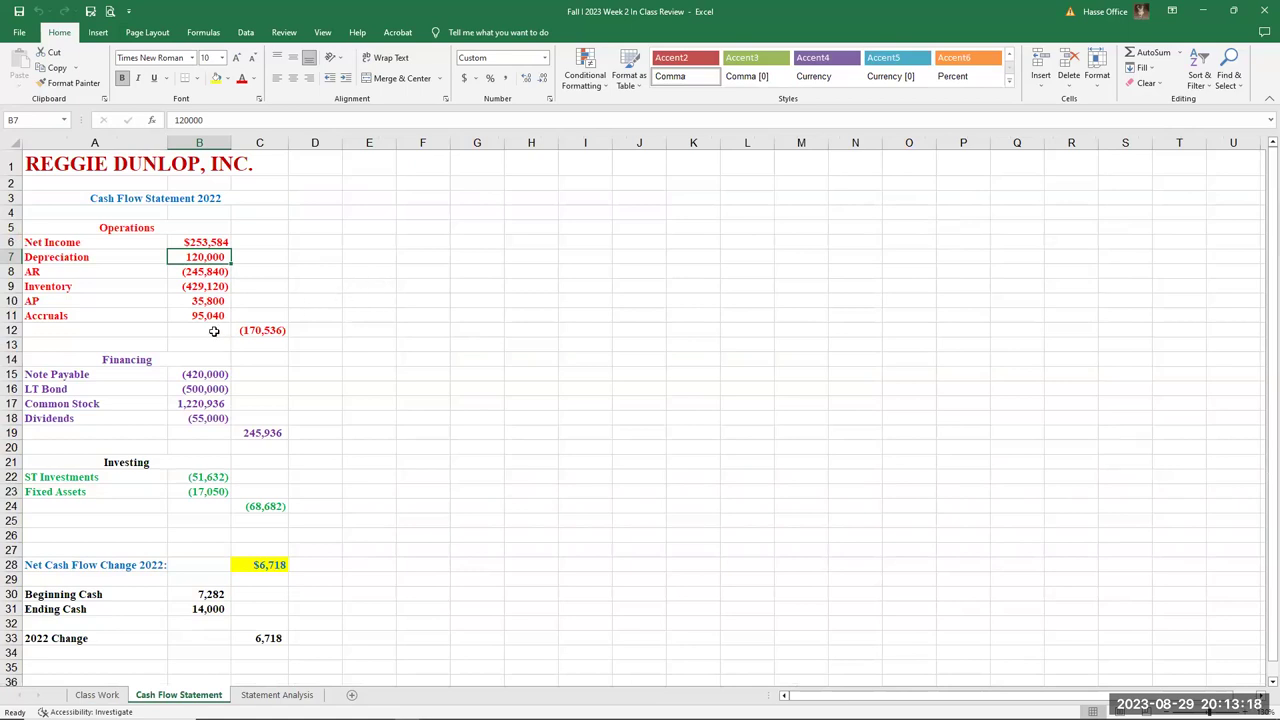
Compare the cash flow AR and inventory entries with the F14 and F15 change formulas.
drag(190, 272, 191, 287)
click(97, 694)
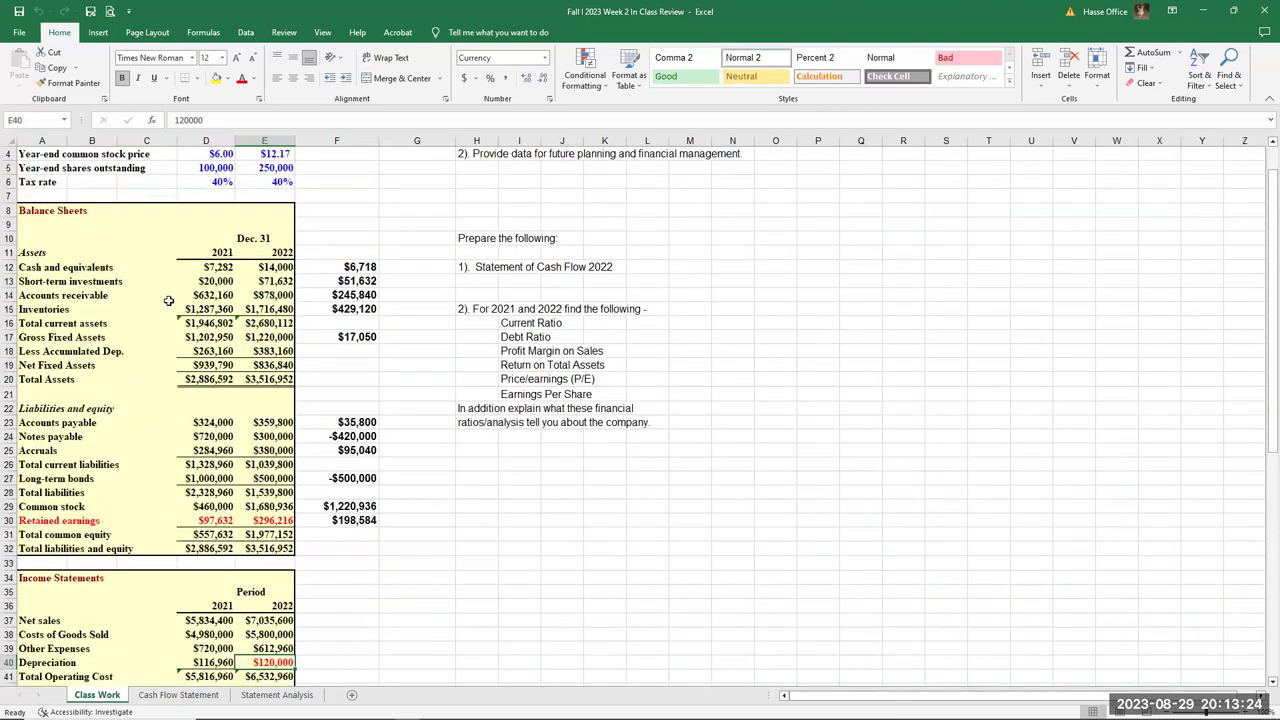
click(350, 295)
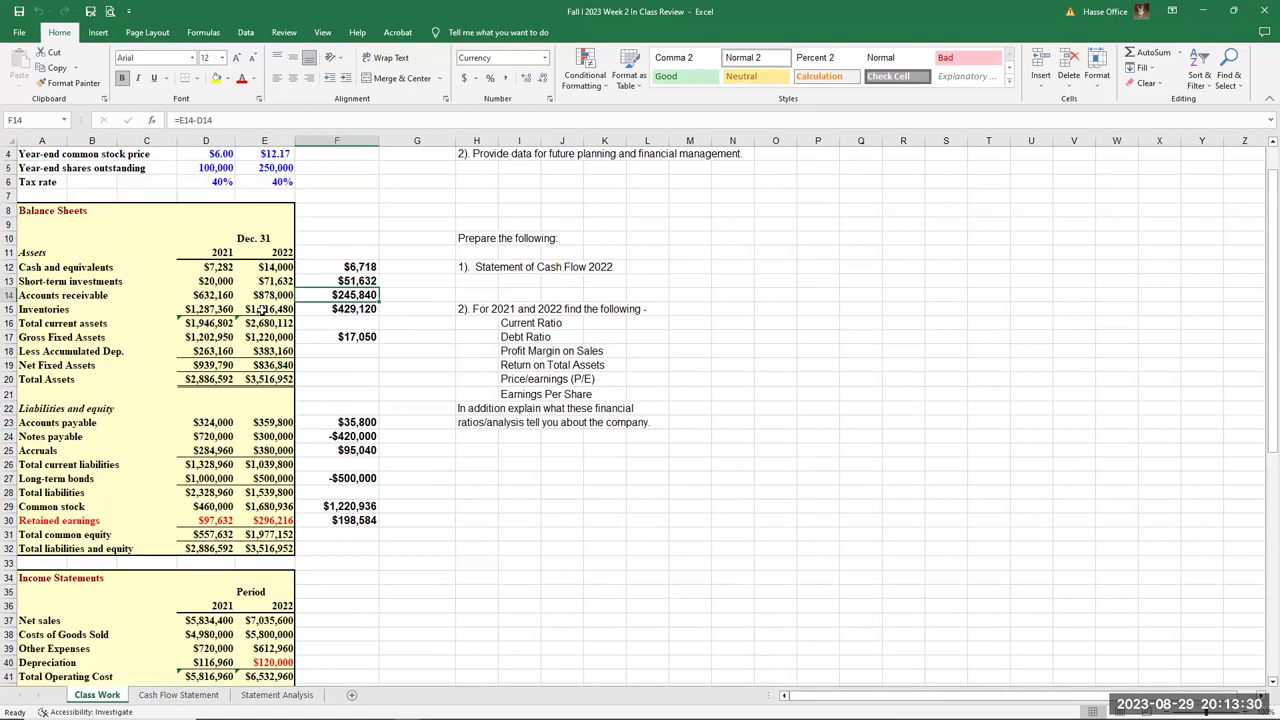
click(329, 308)
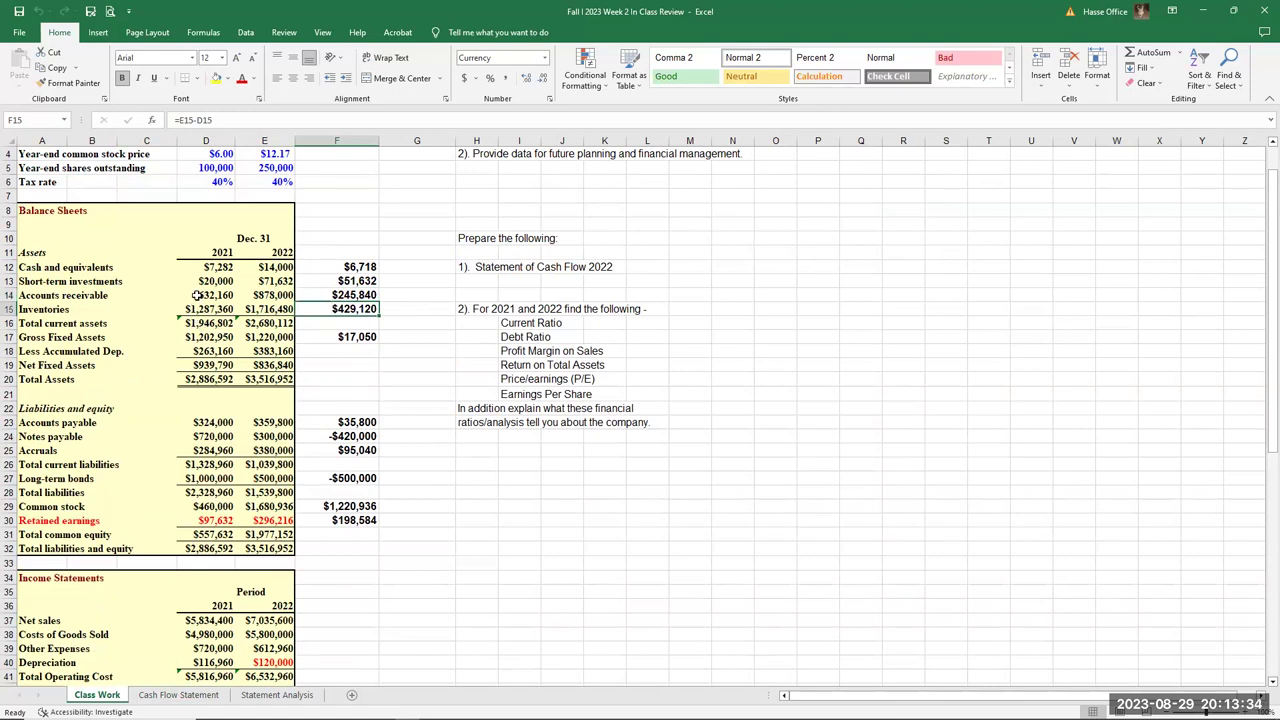
click(235, 296)
drag(235, 296, 262, 312)
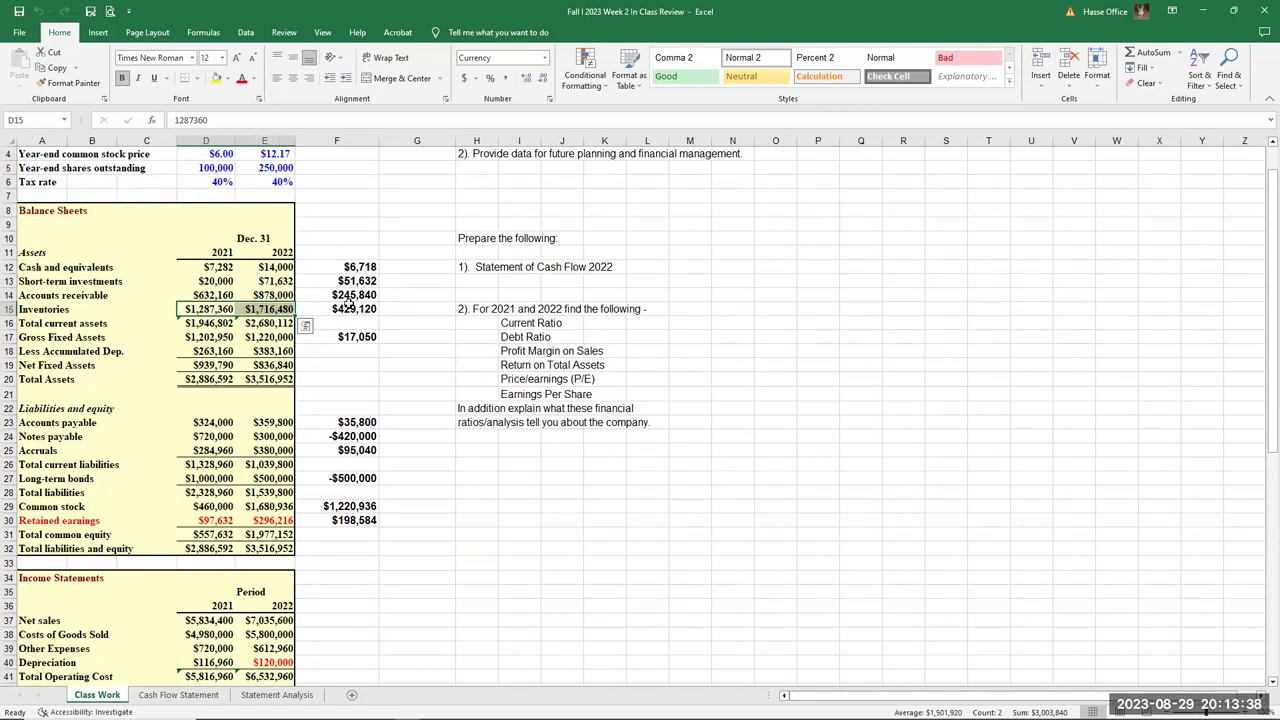
click(178, 694)
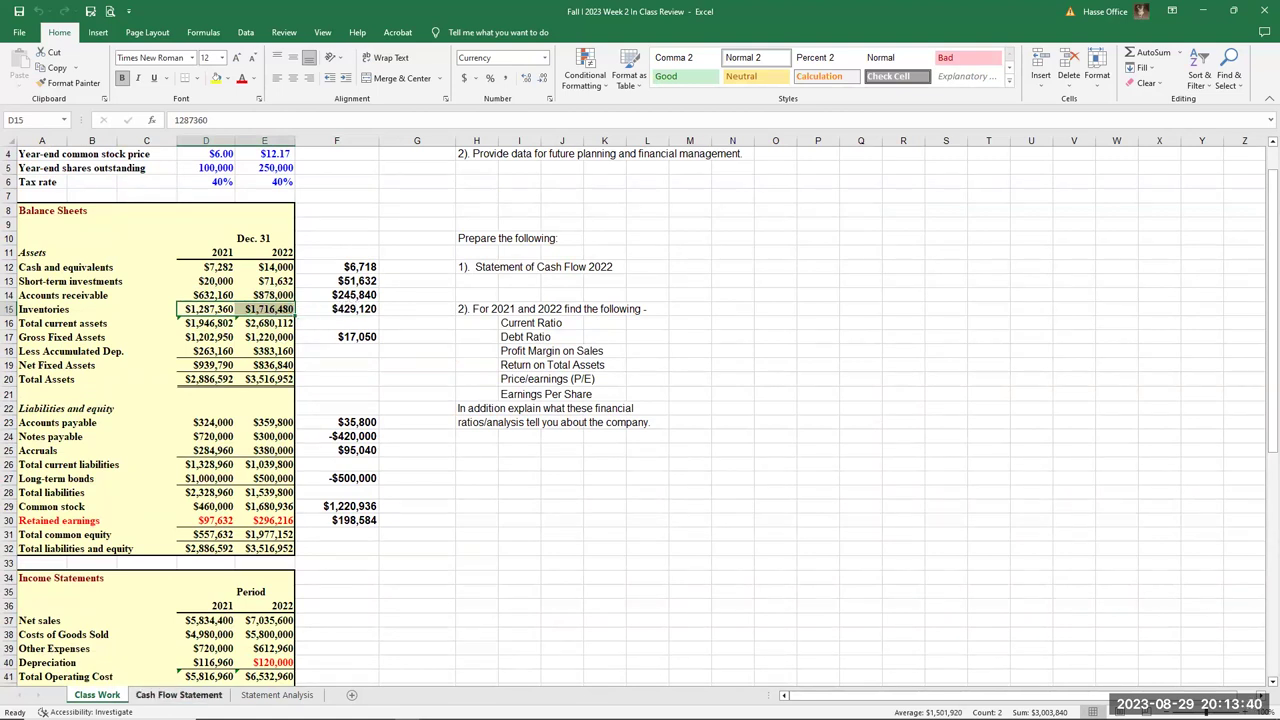
click(197, 272)
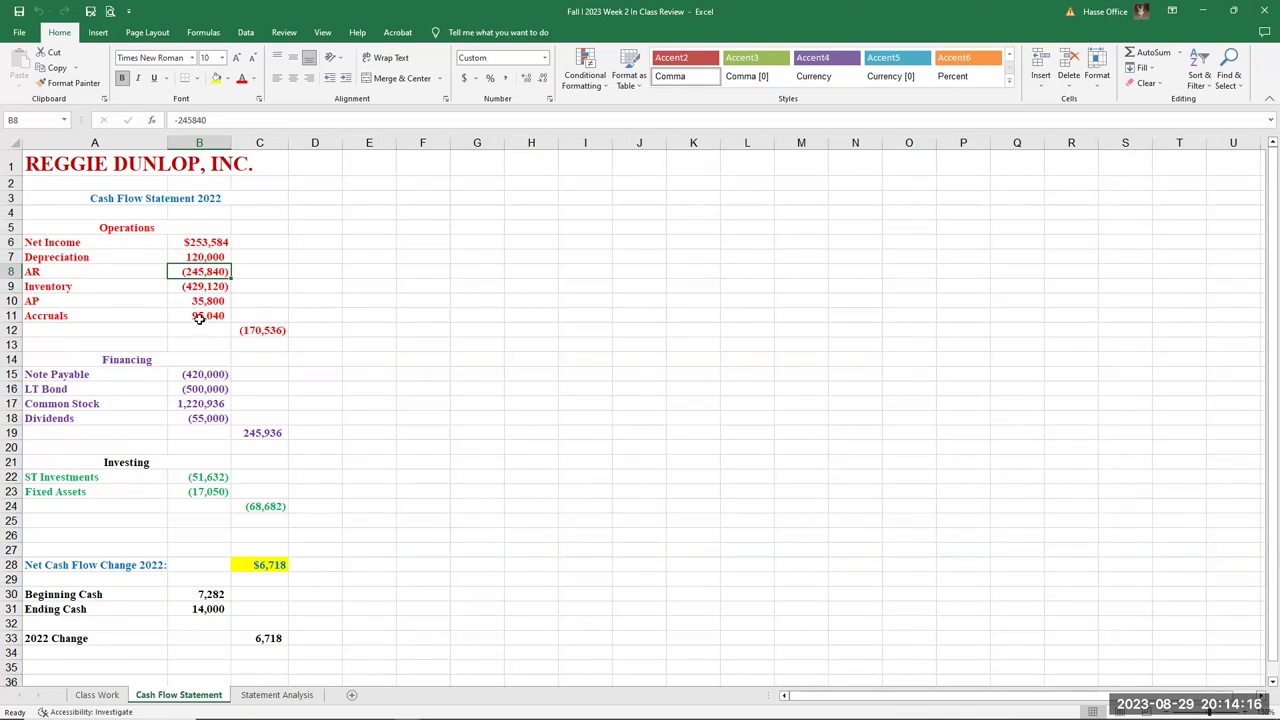
Check the 2022 payables, notes payable and accruals values against the cash flow Note Payable entry.
click(97, 695)
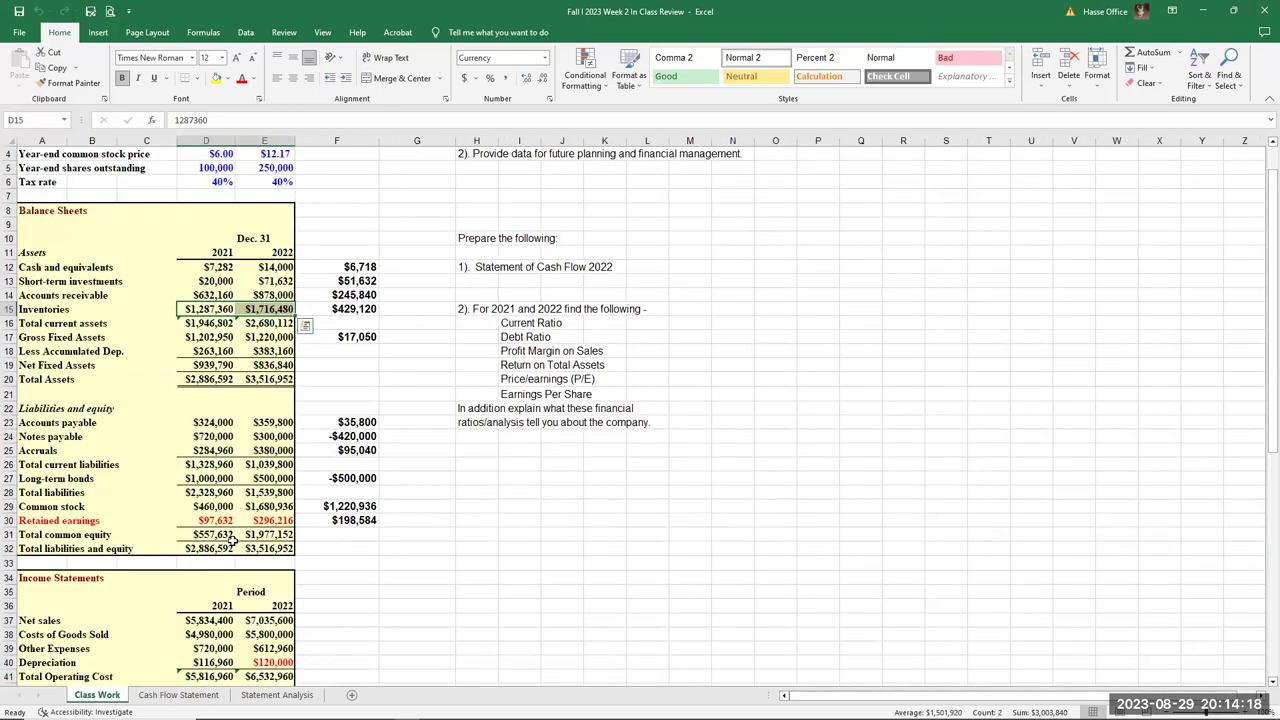
drag(258, 428, 265, 466)
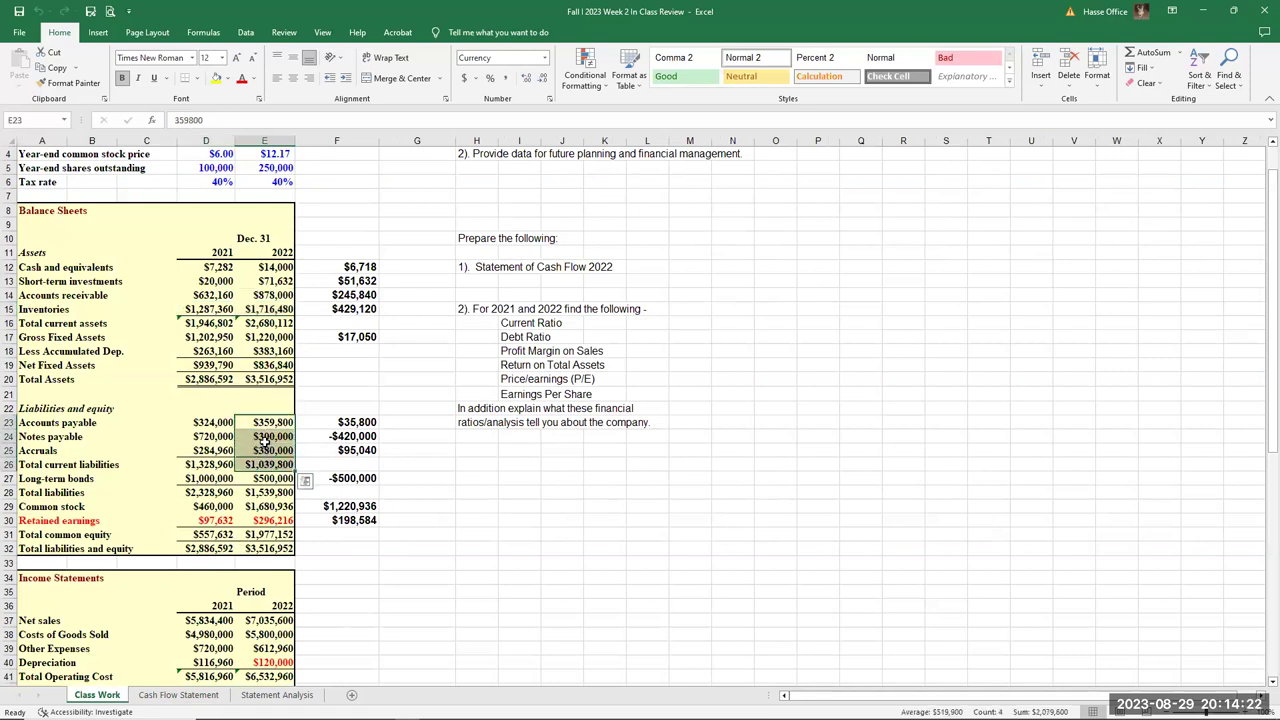
click(265, 443)
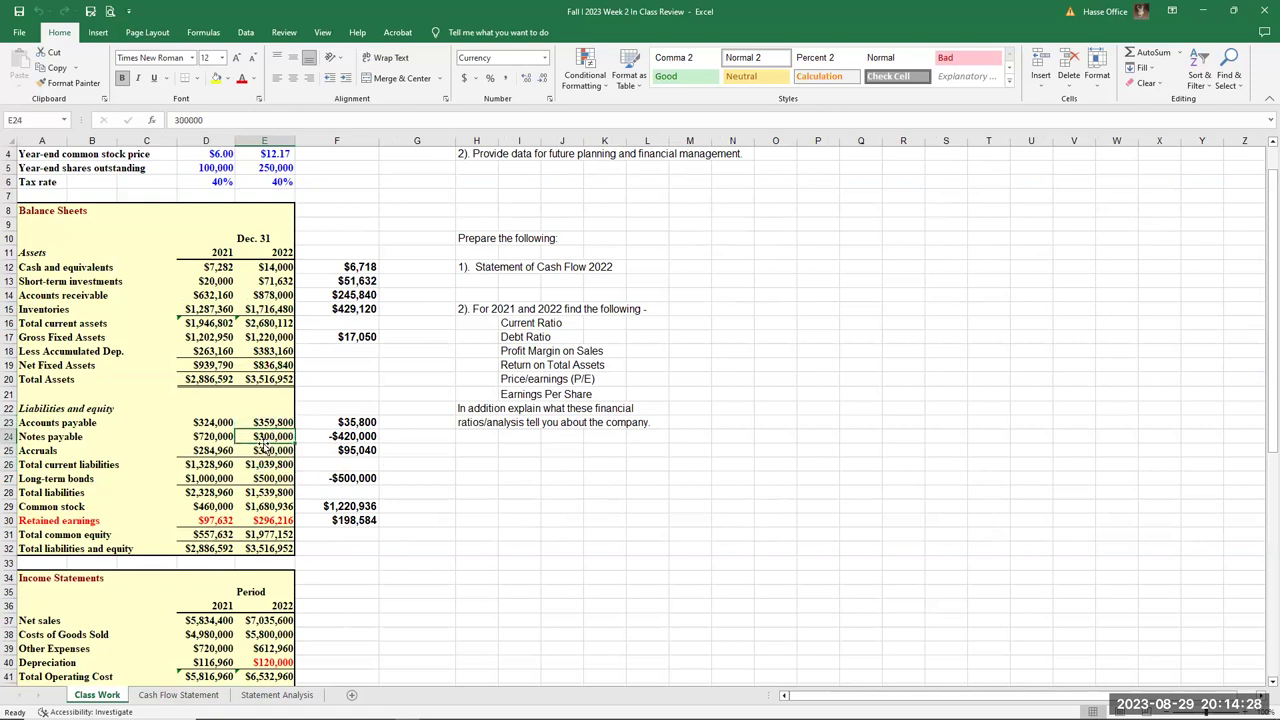
click(260, 450)
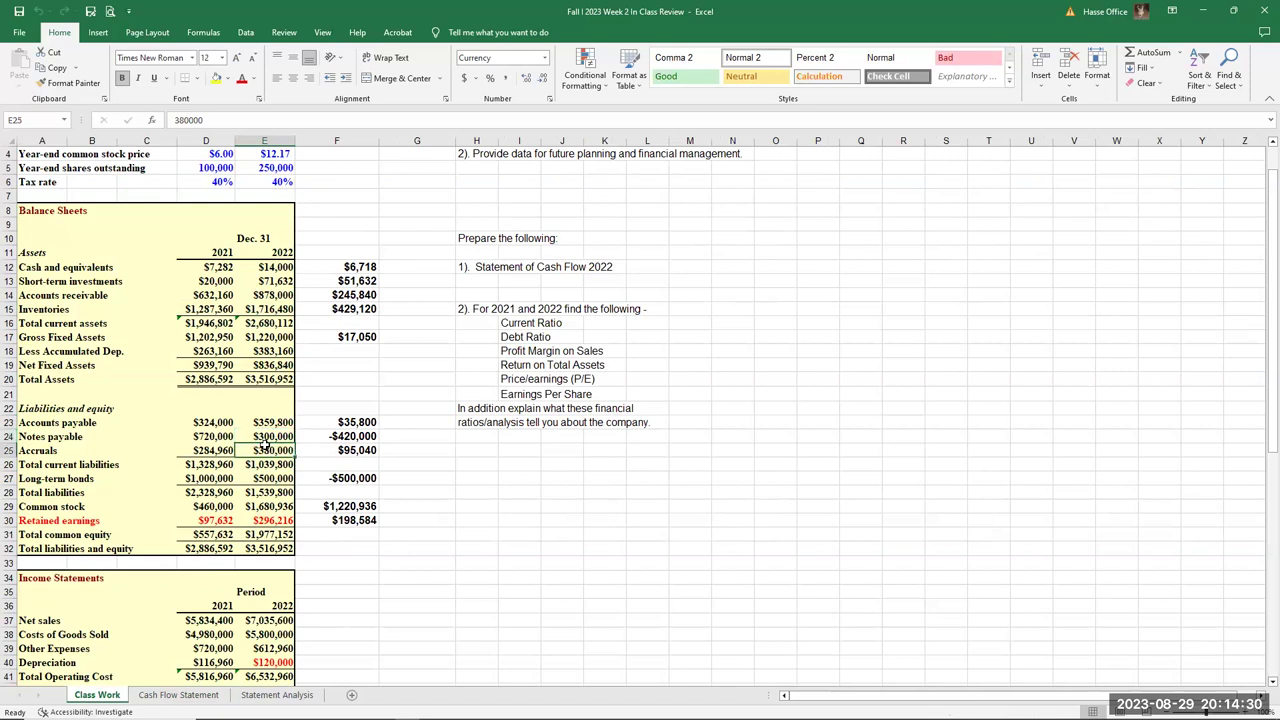
click(260, 440)
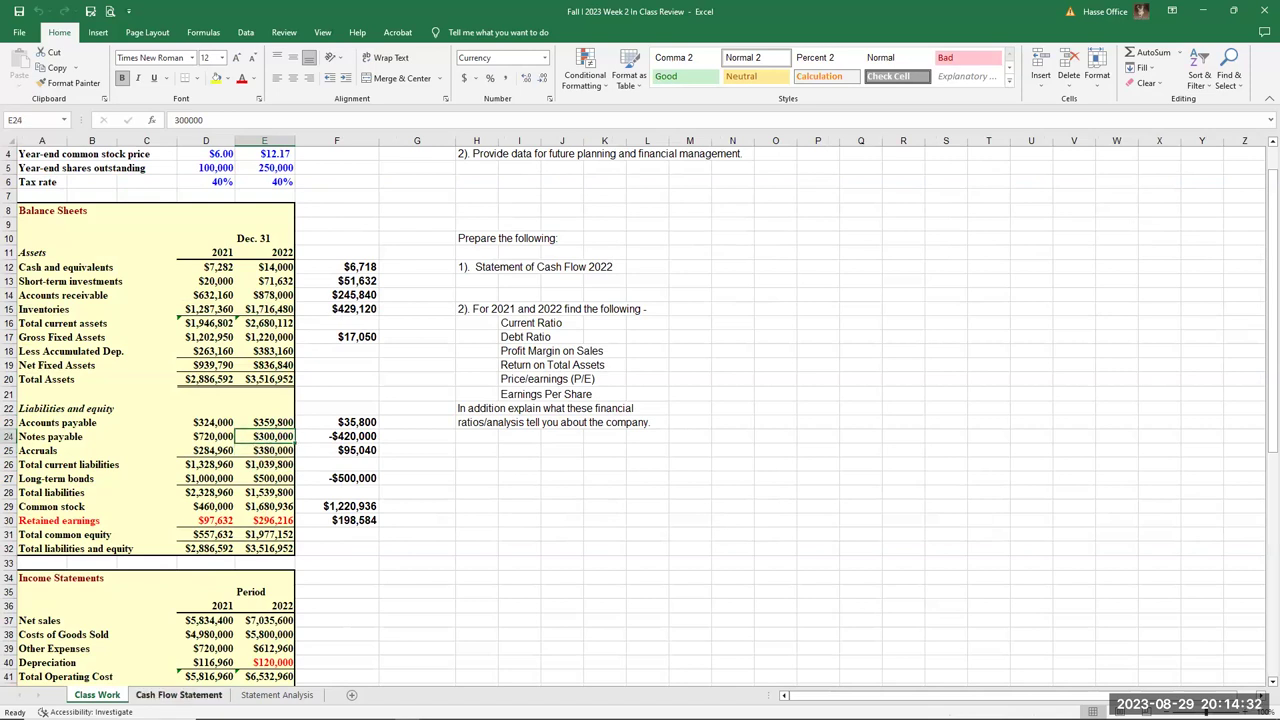
click(276, 694)
click(178, 694)
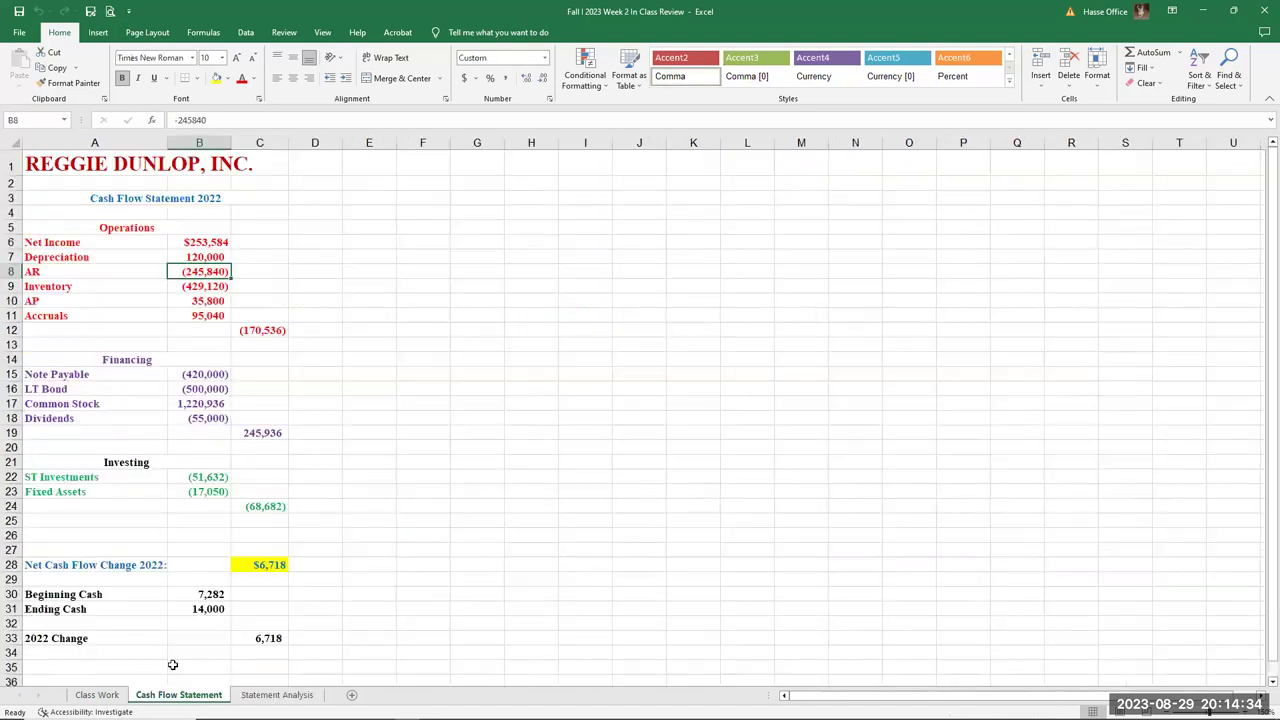
click(190, 374)
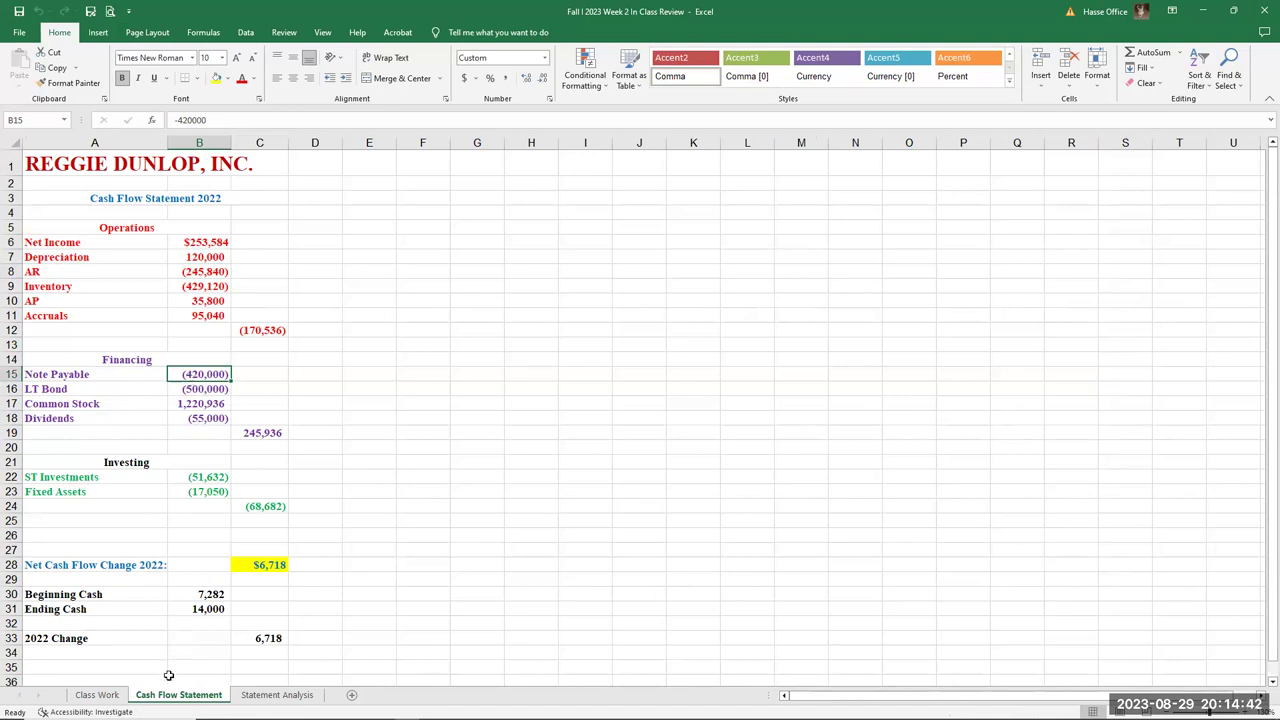
Verify the receivables, payables and accruals changes in F14, F23 and F25, confirming AP's $35,800.
click(97, 695)
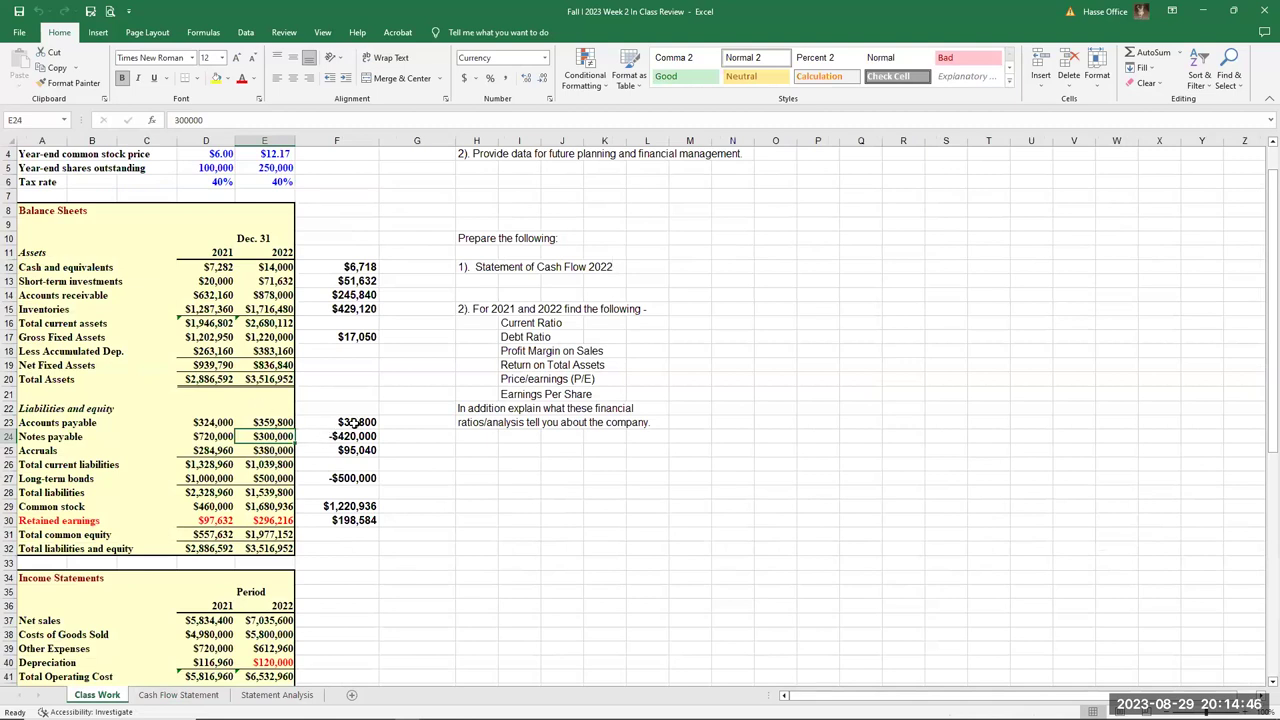
click(349, 421)
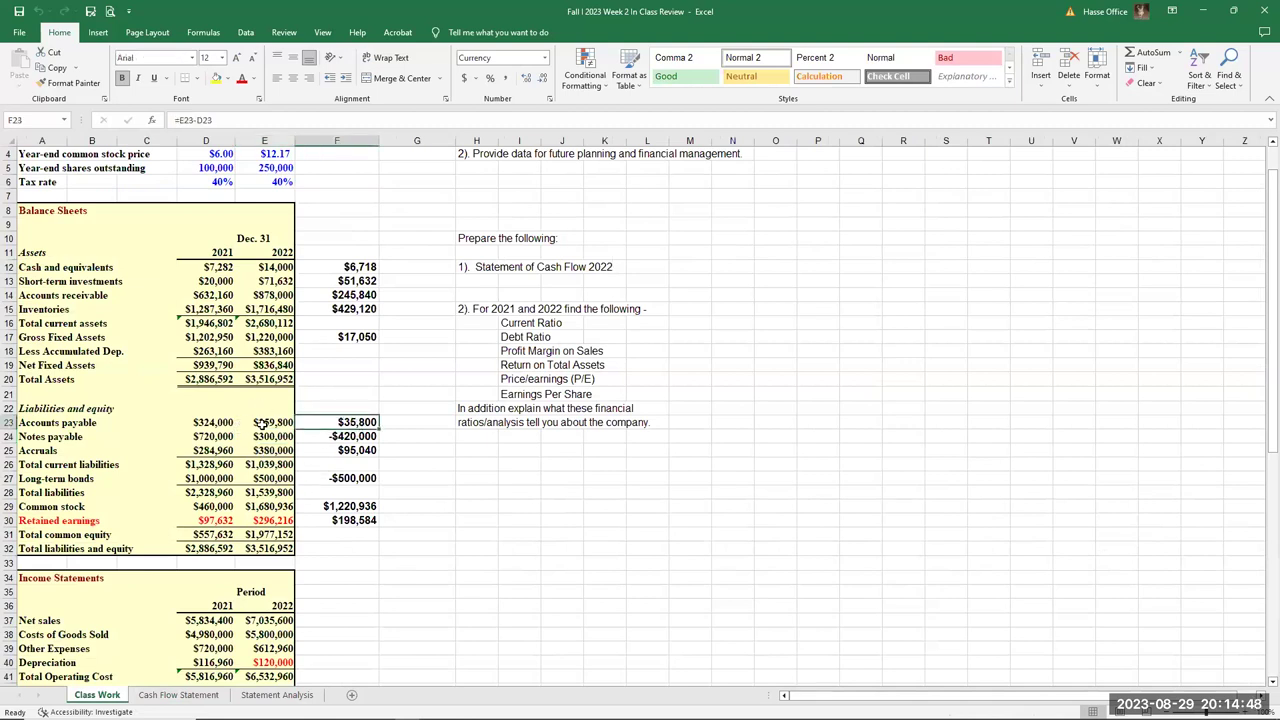
click(347, 451)
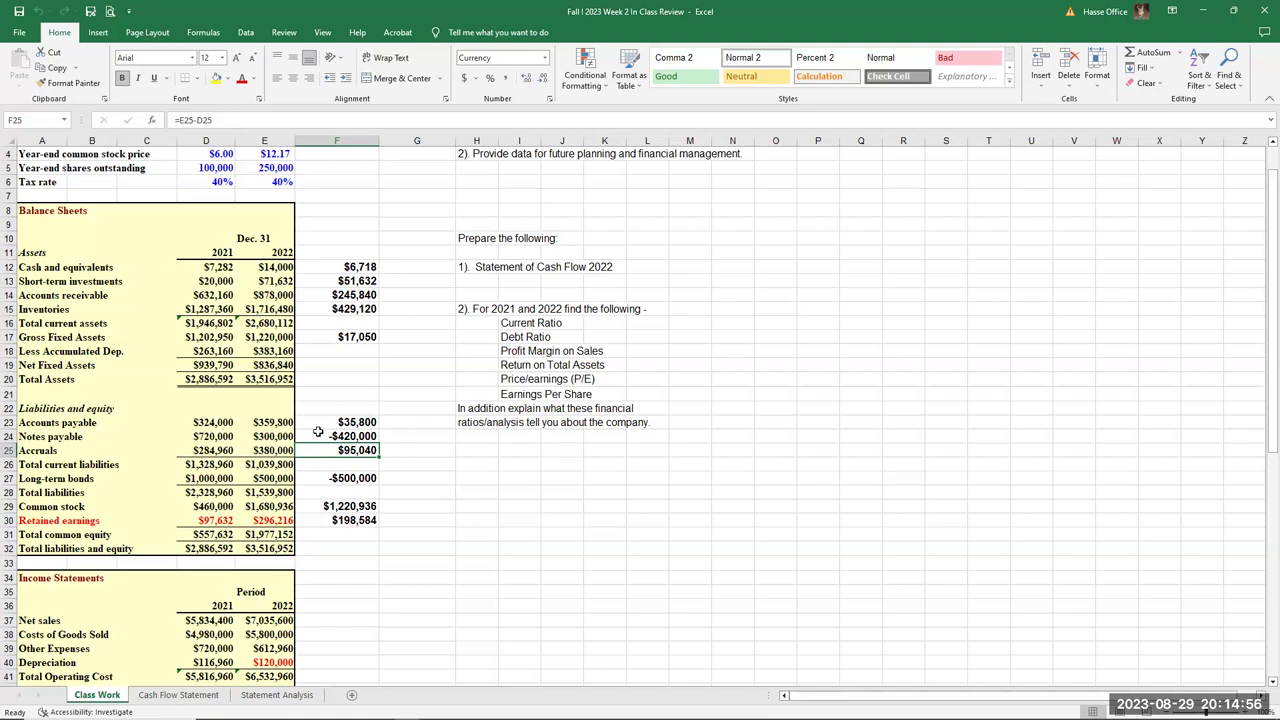
drag(209, 295, 244, 297)
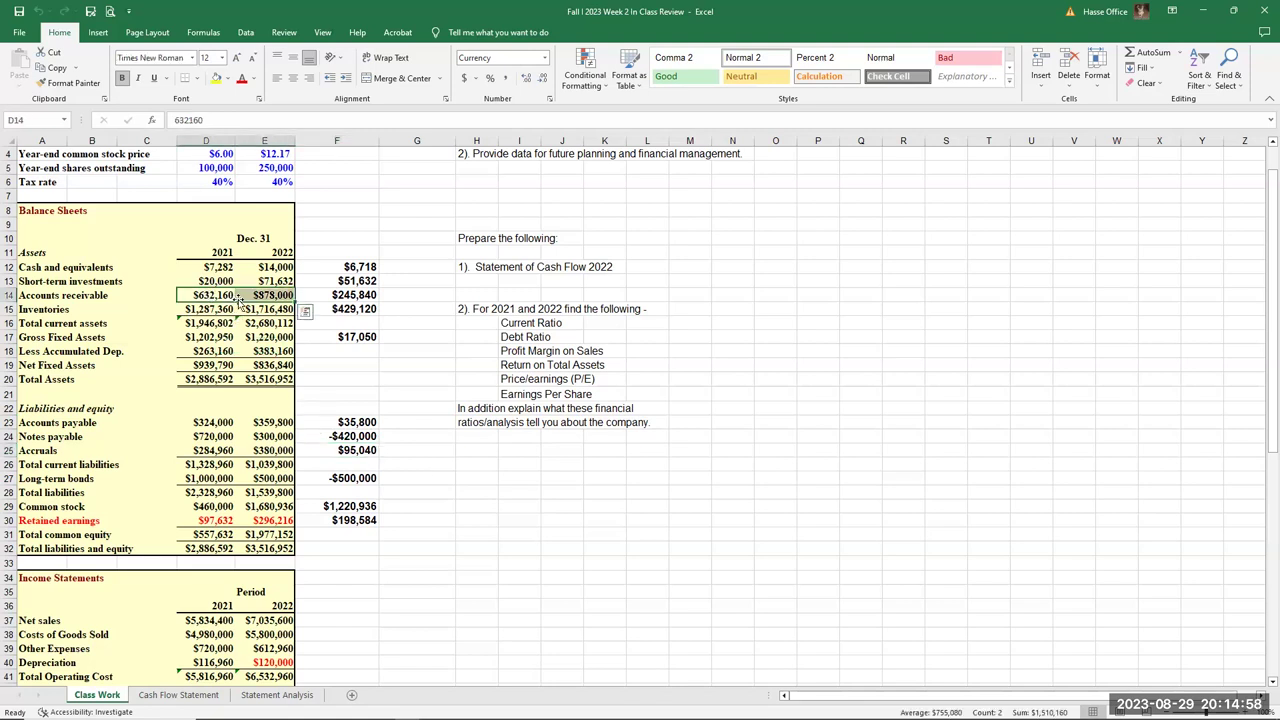
click(355, 295)
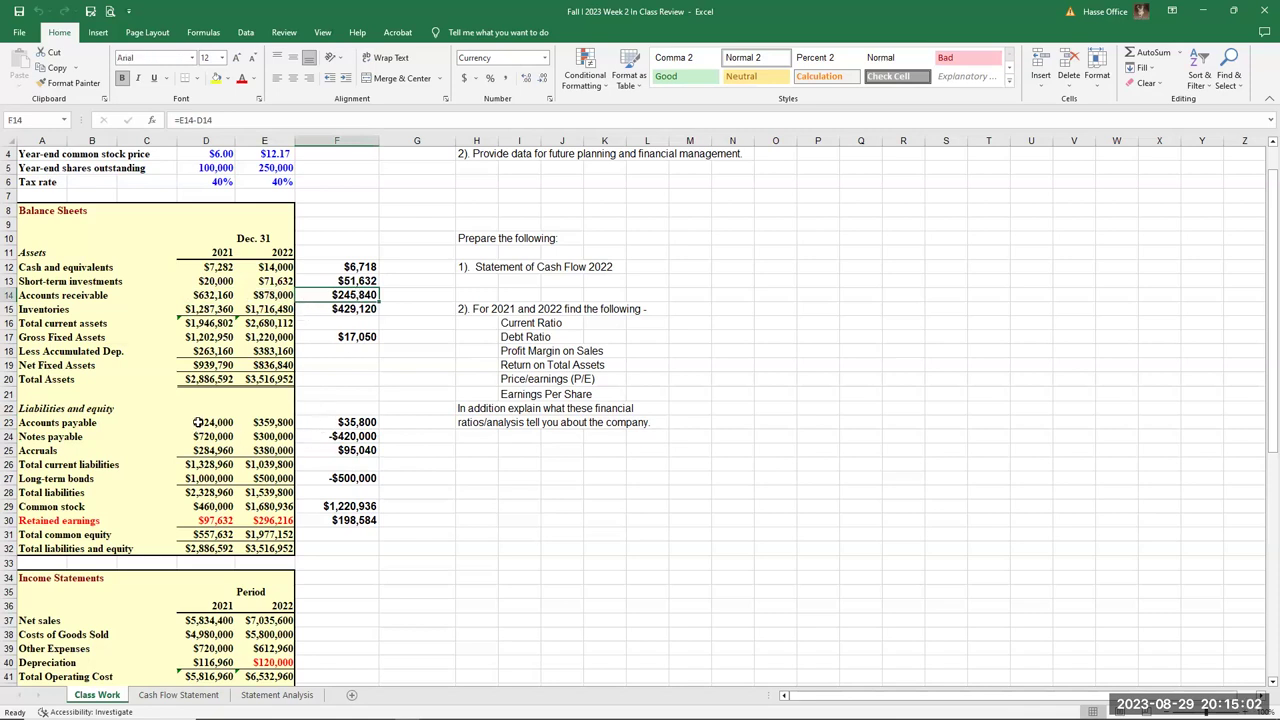
drag(198, 422, 270, 422)
click(358, 424)
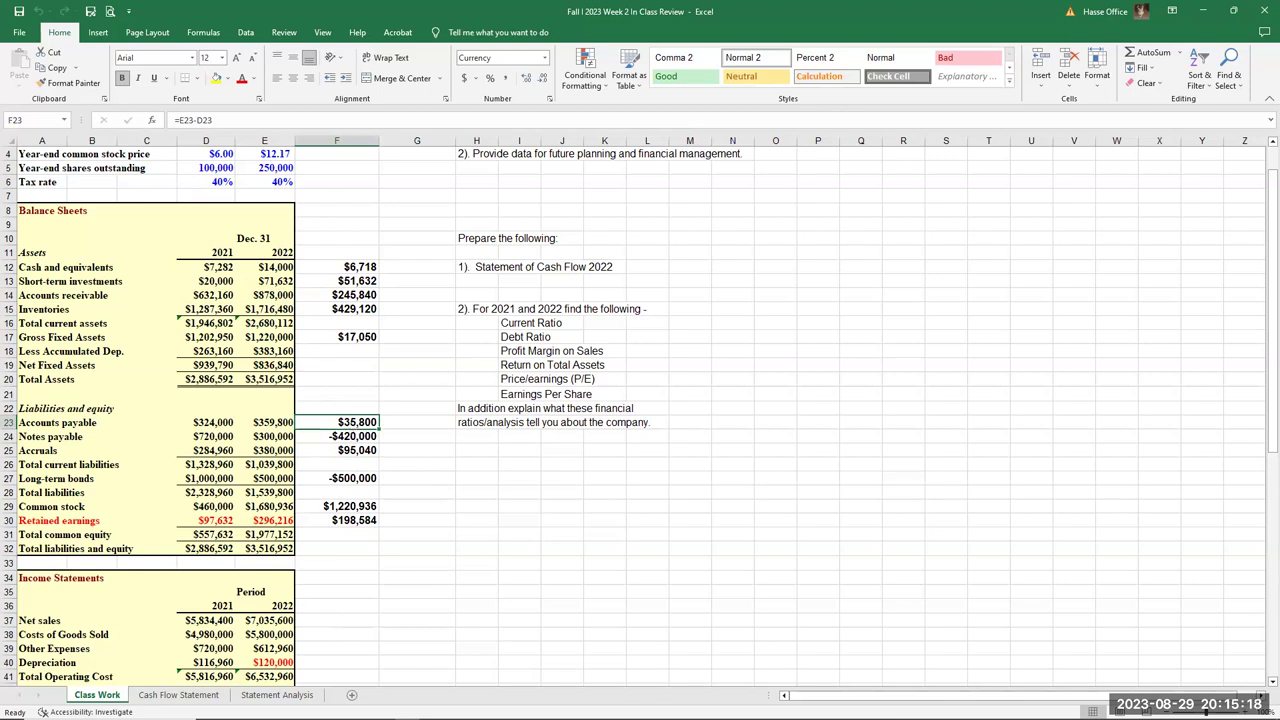
Review the operating entries from Net Income through Accruals, including AP 35,800 and Accruals 95,040.
click(160, 694)
drag(199, 301, 199, 314)
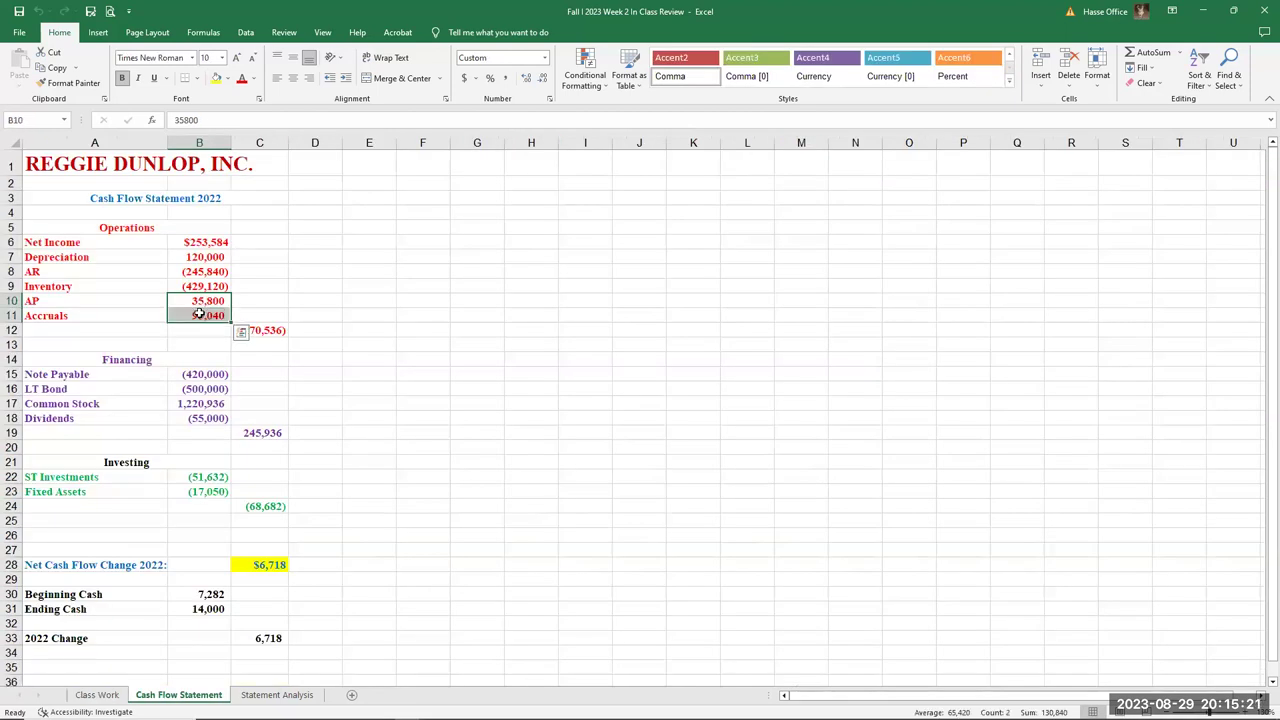
click(205, 244)
click(205, 254)
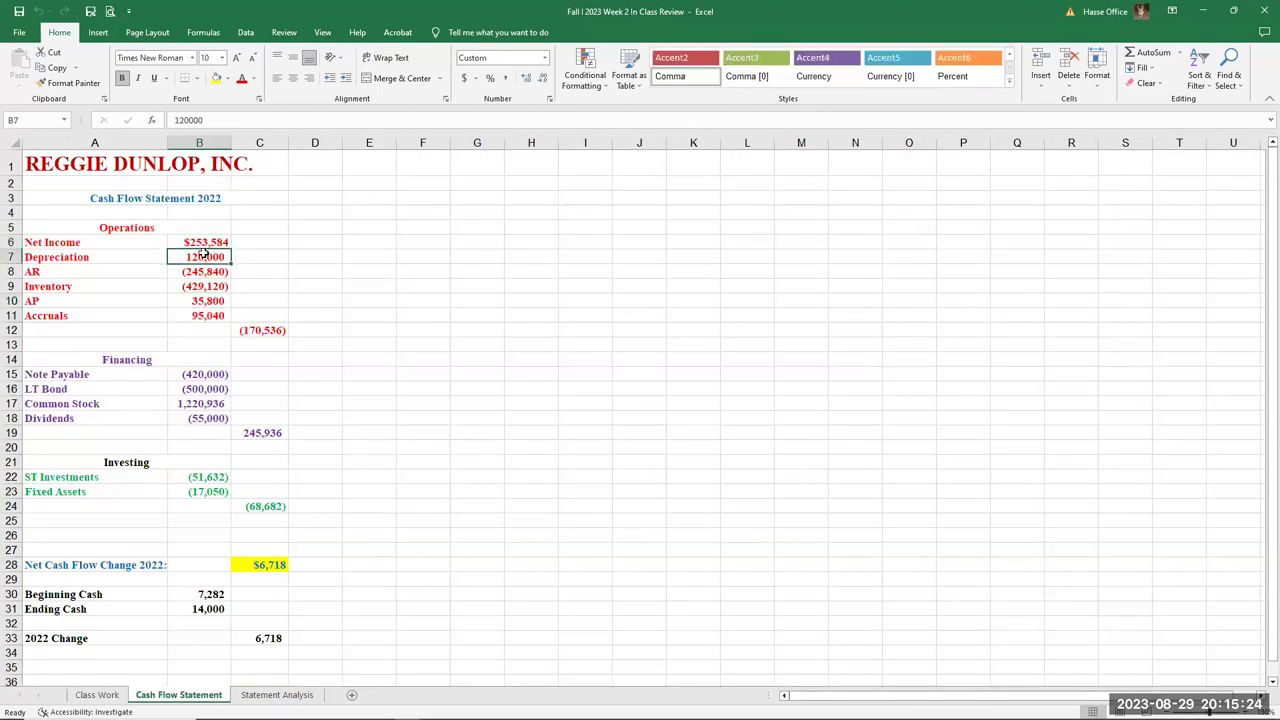
click(203, 268)
drag(203, 268, 203, 315)
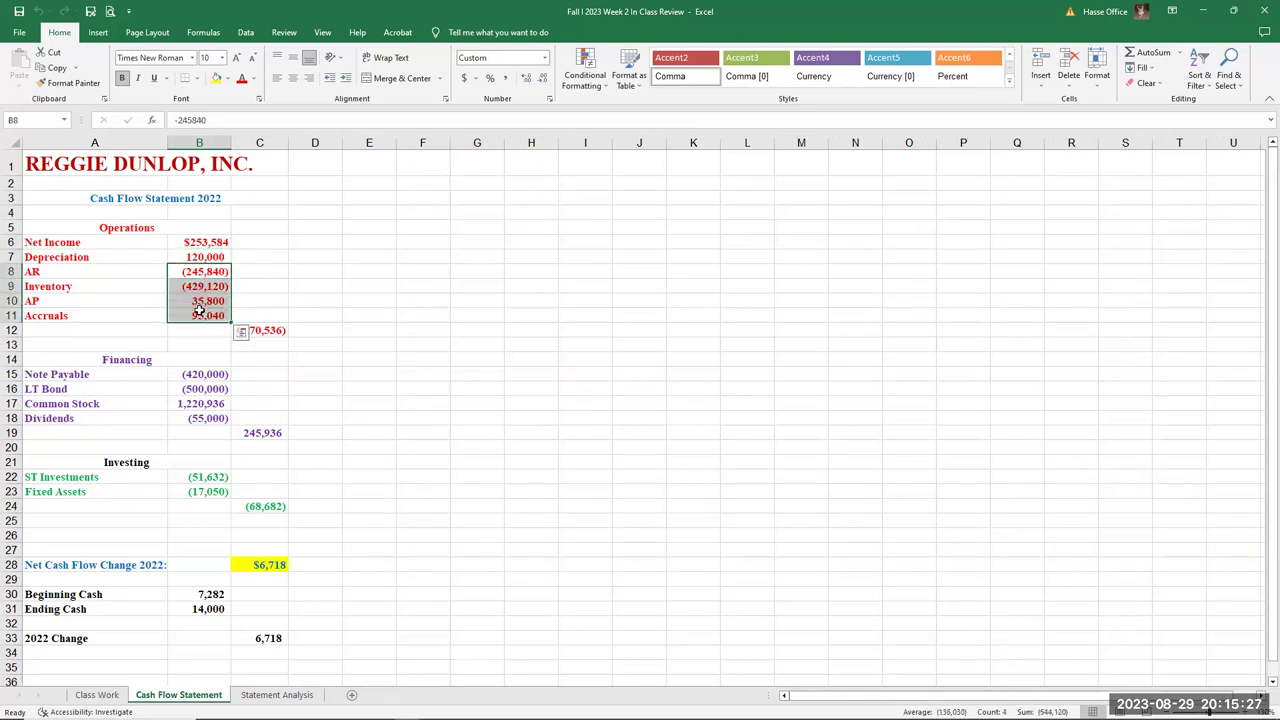
click(383, 345)
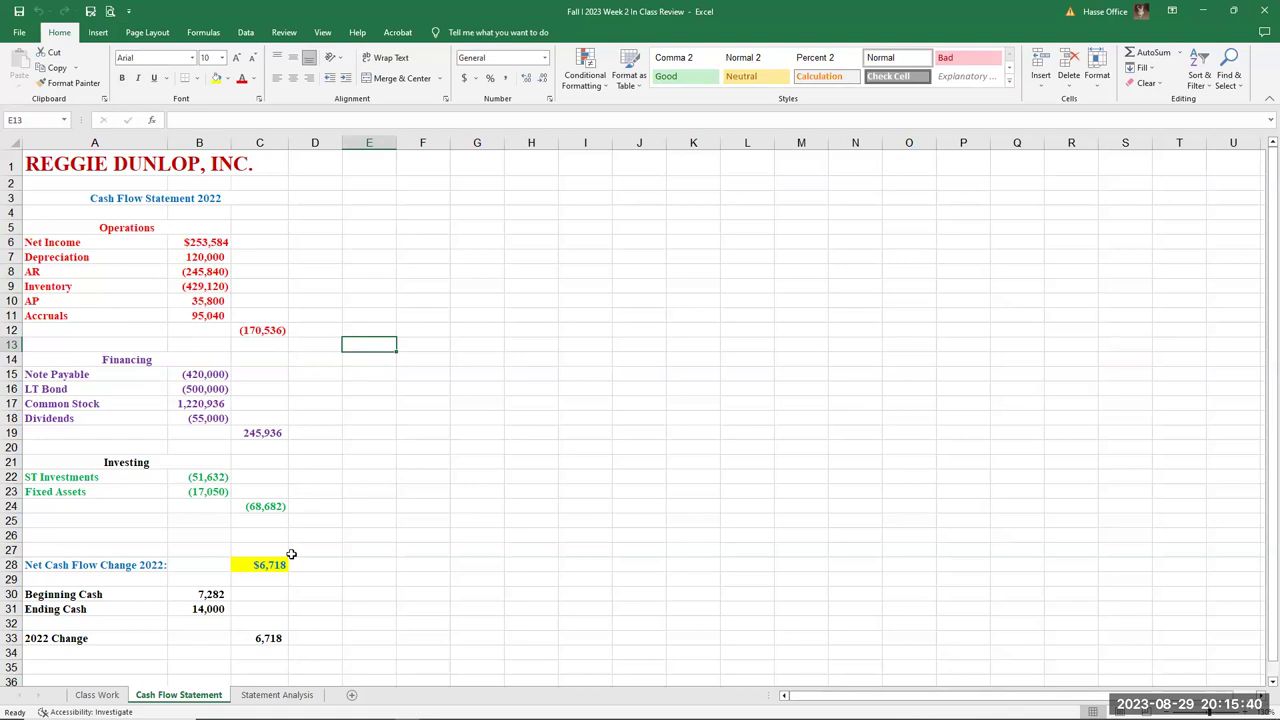
Compare the notes payable and long-term bonds changes, F27 showing -$500,000, with the cash flow LT Bond entry.
click(100, 694)
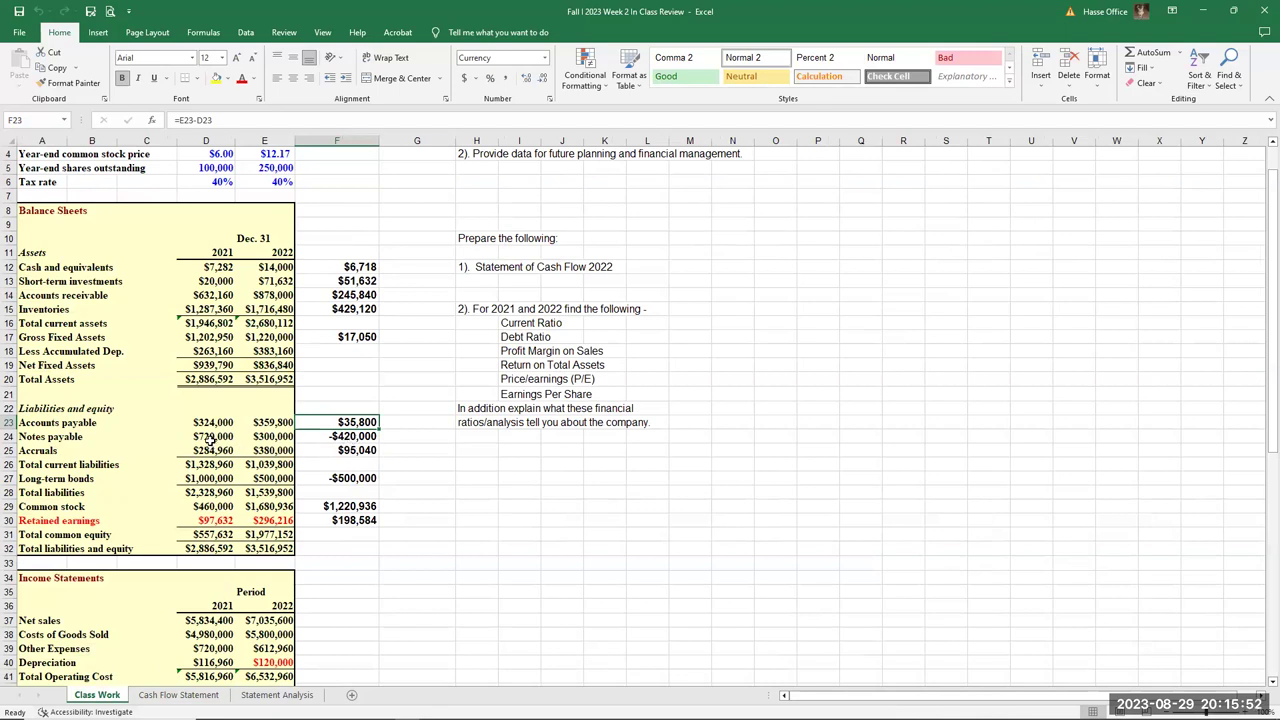
drag(208, 440, 268, 438)
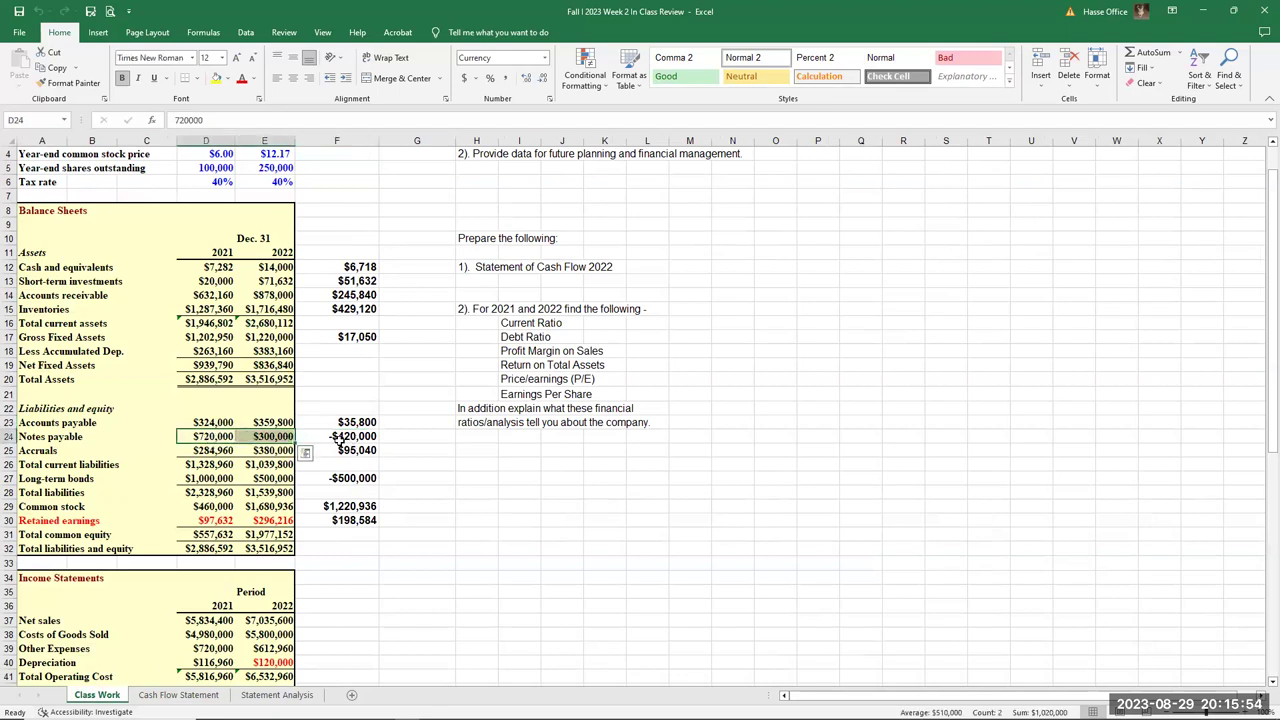
click(188, 476)
drag(188, 476, 252, 478)
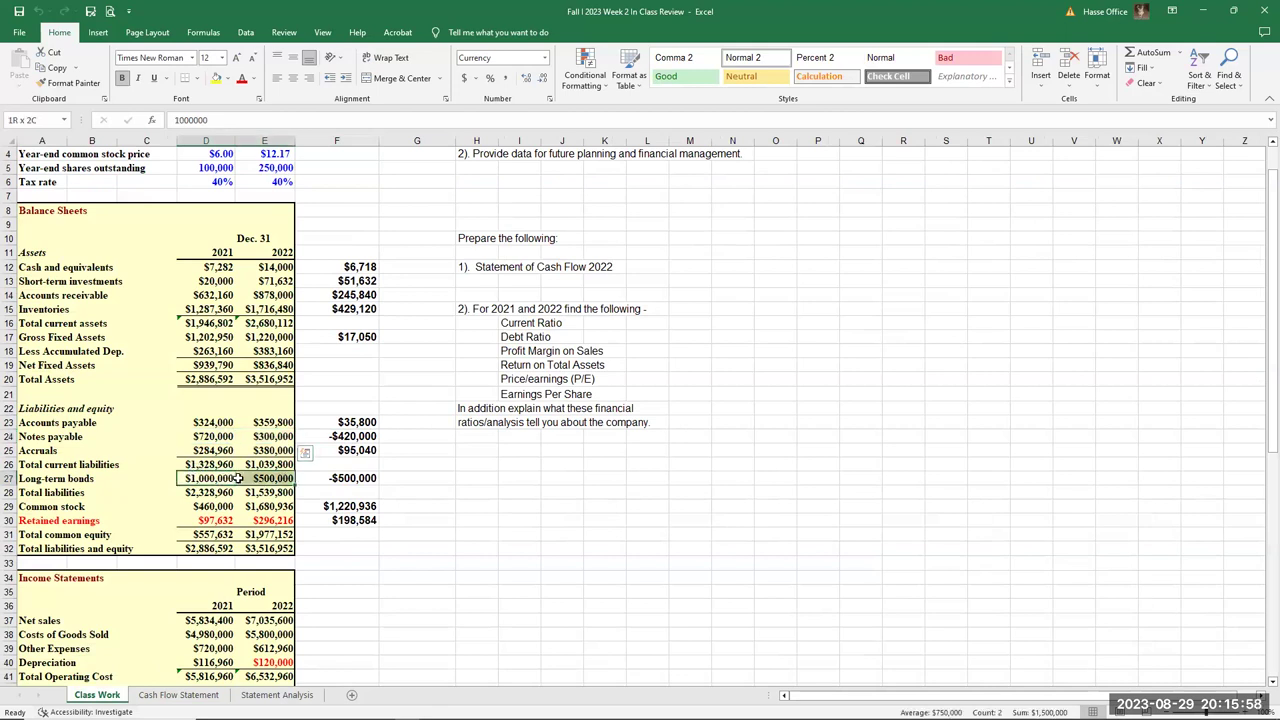
click(333, 478)
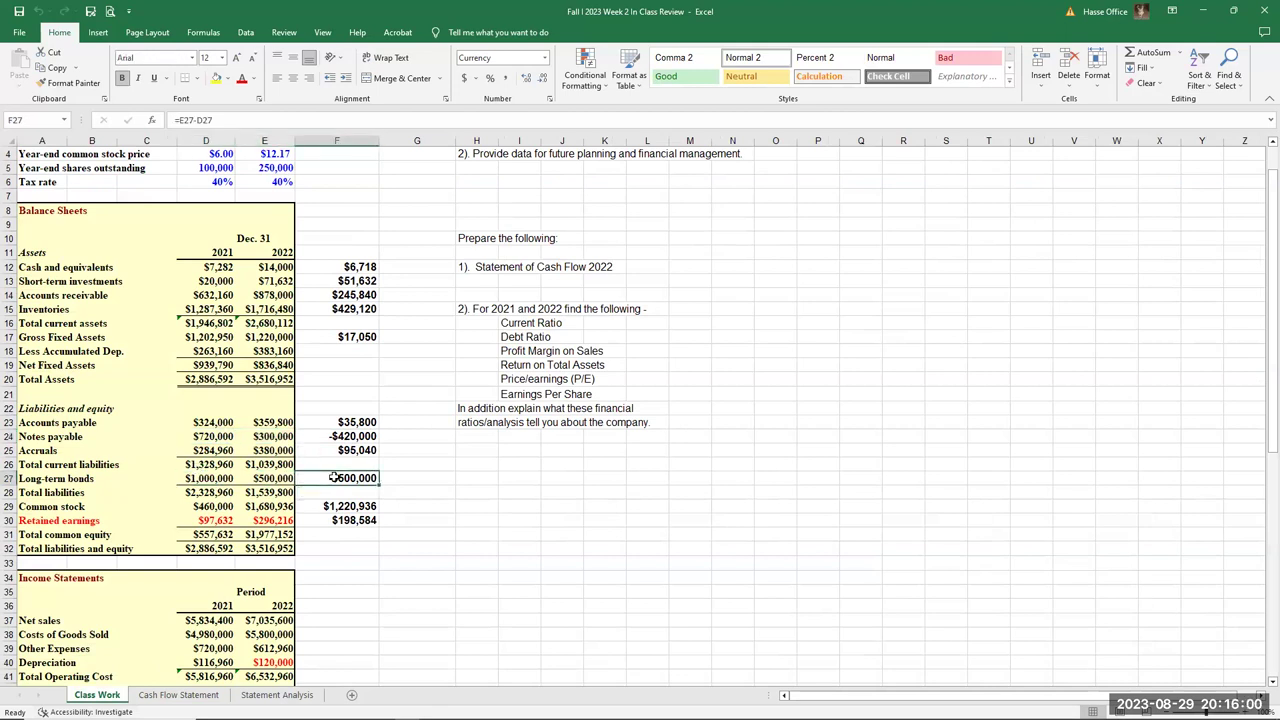
click(178, 695)
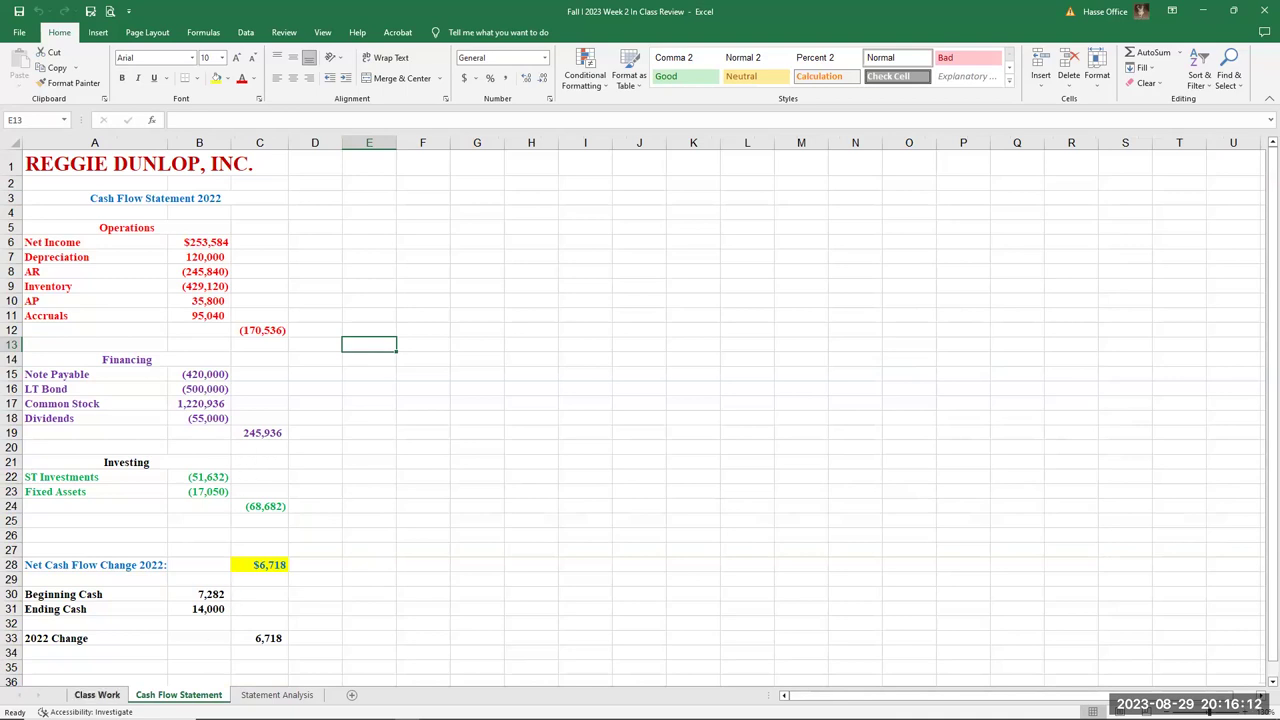
click(97, 694)
scroll(213, 228, up, 1)
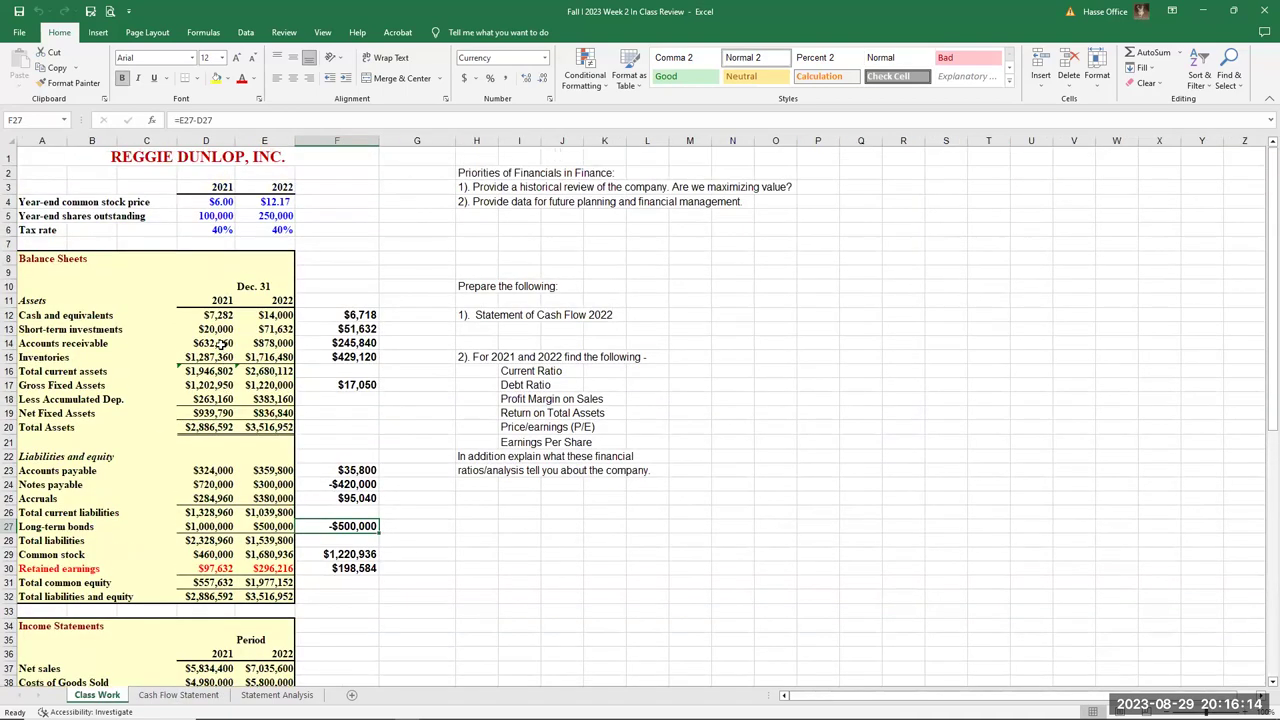
drag(210, 217, 247, 220)
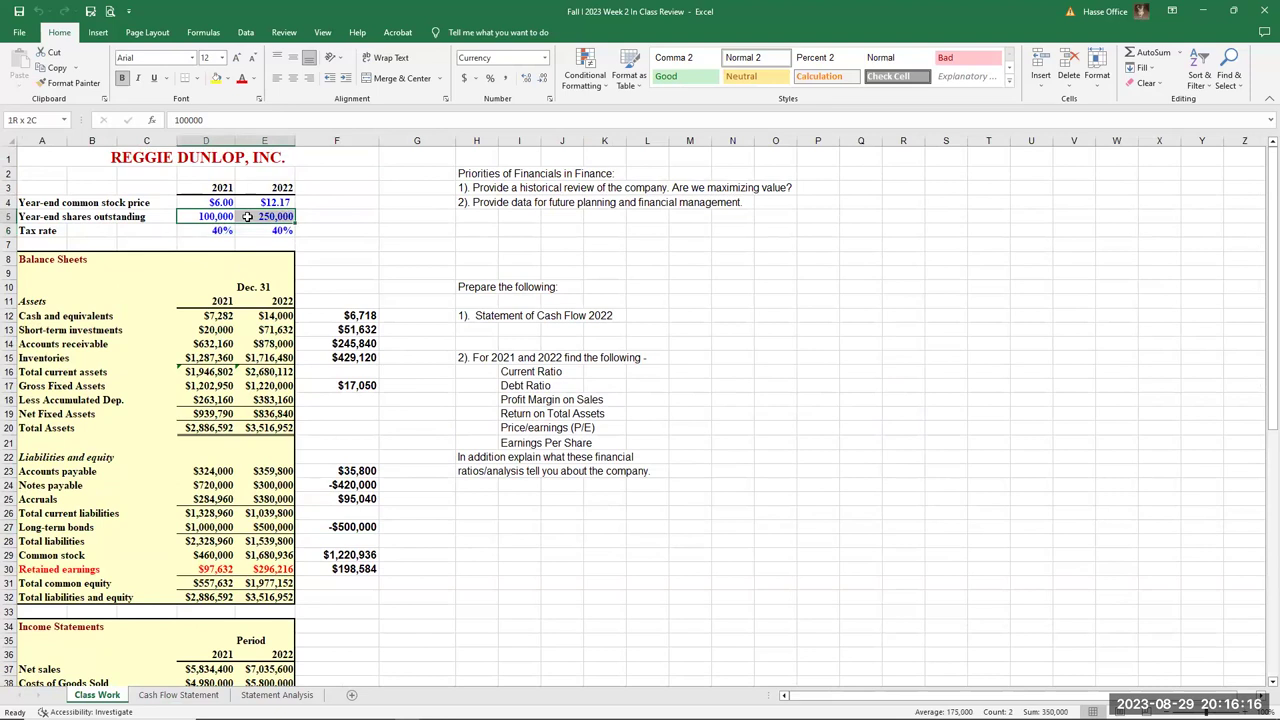
scroll(300, 234, down, 2)
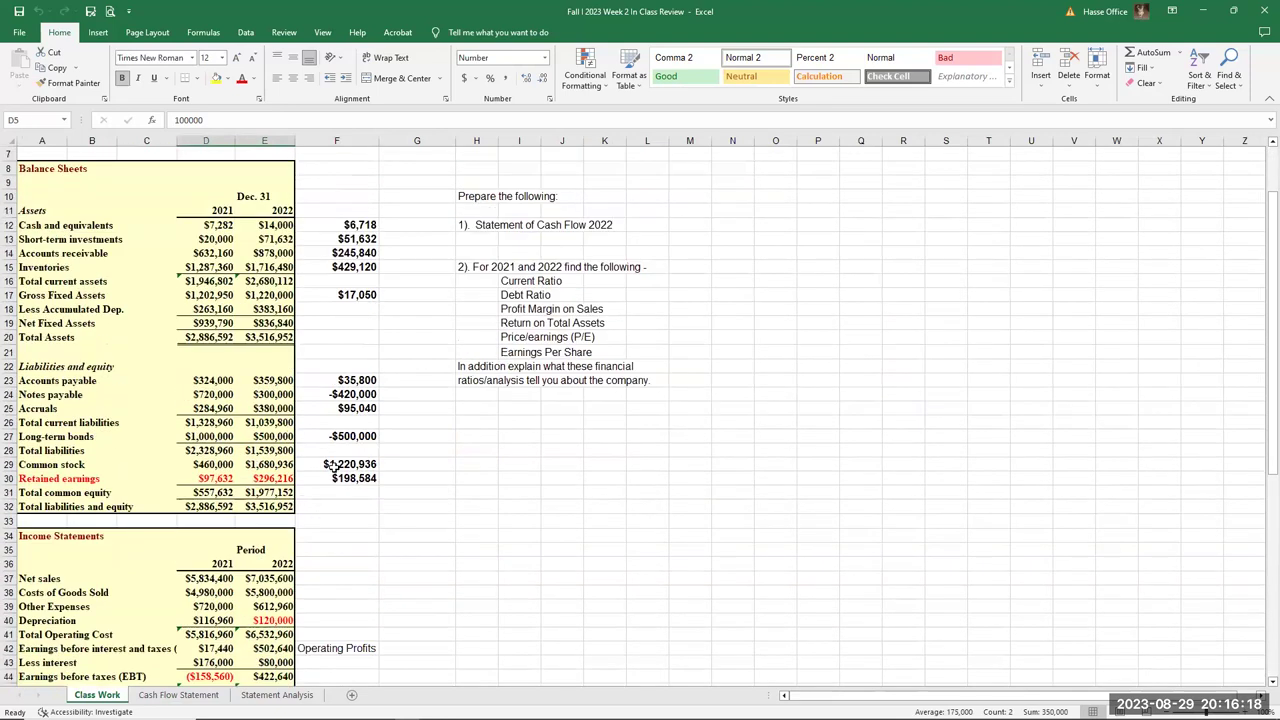
click(336, 465)
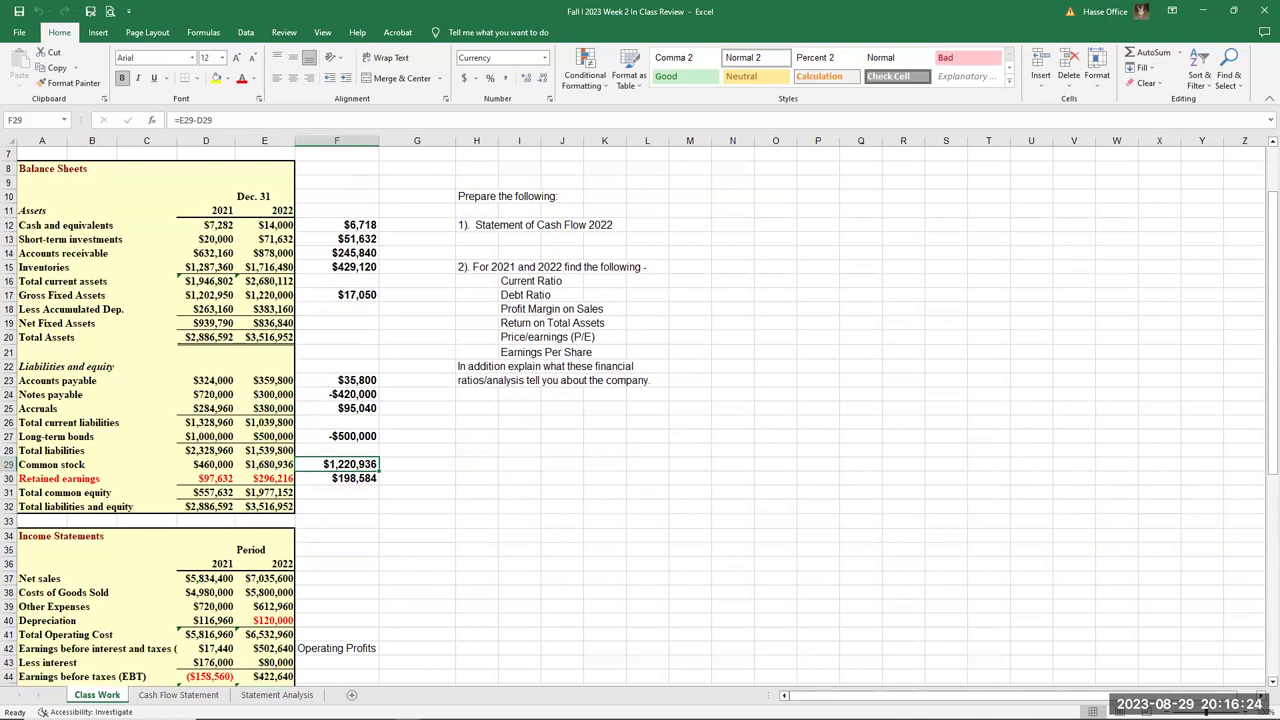
click(179, 695)
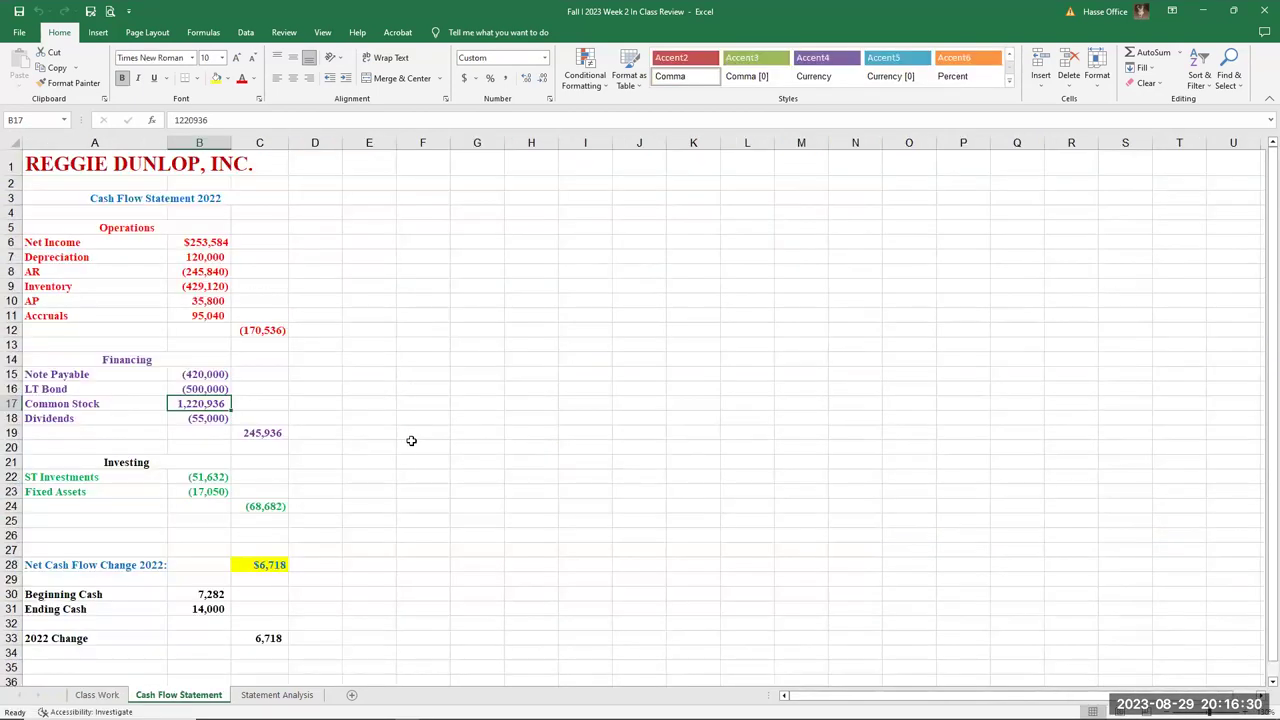
click(208, 421)
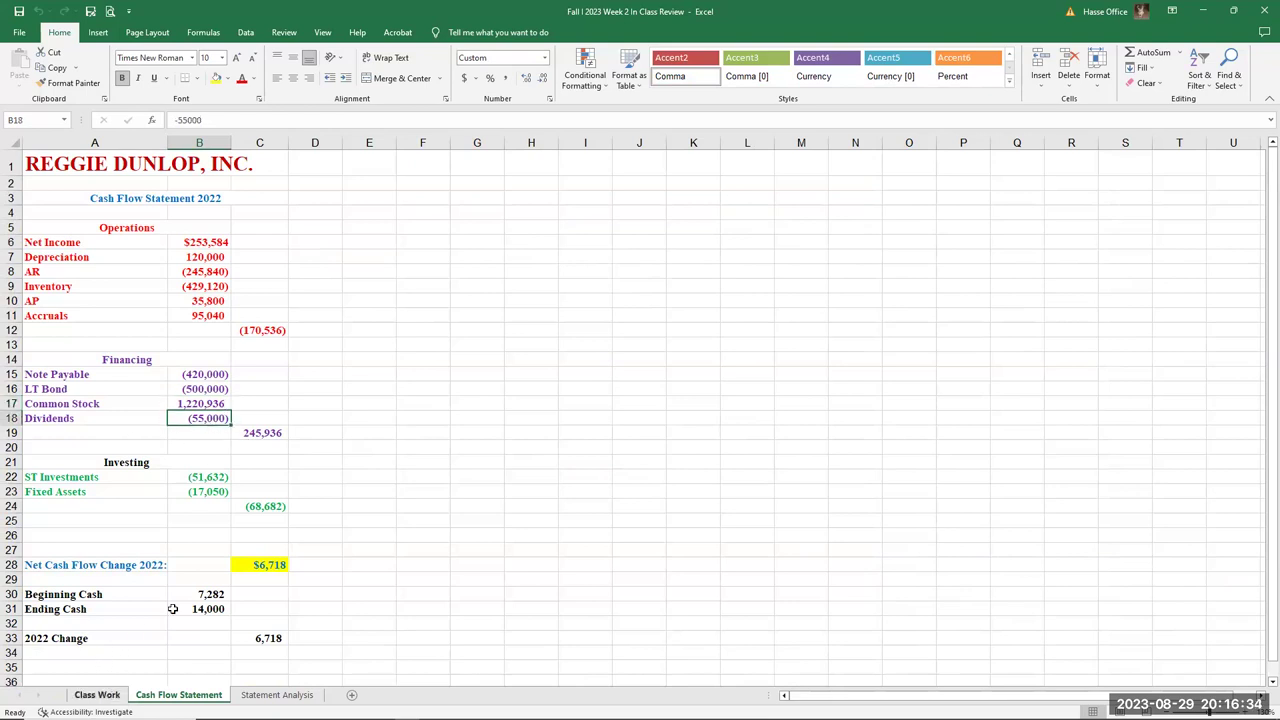
key(ctrl+Page_Up)
scroll(332, 506, down, 7)
click(332, 506)
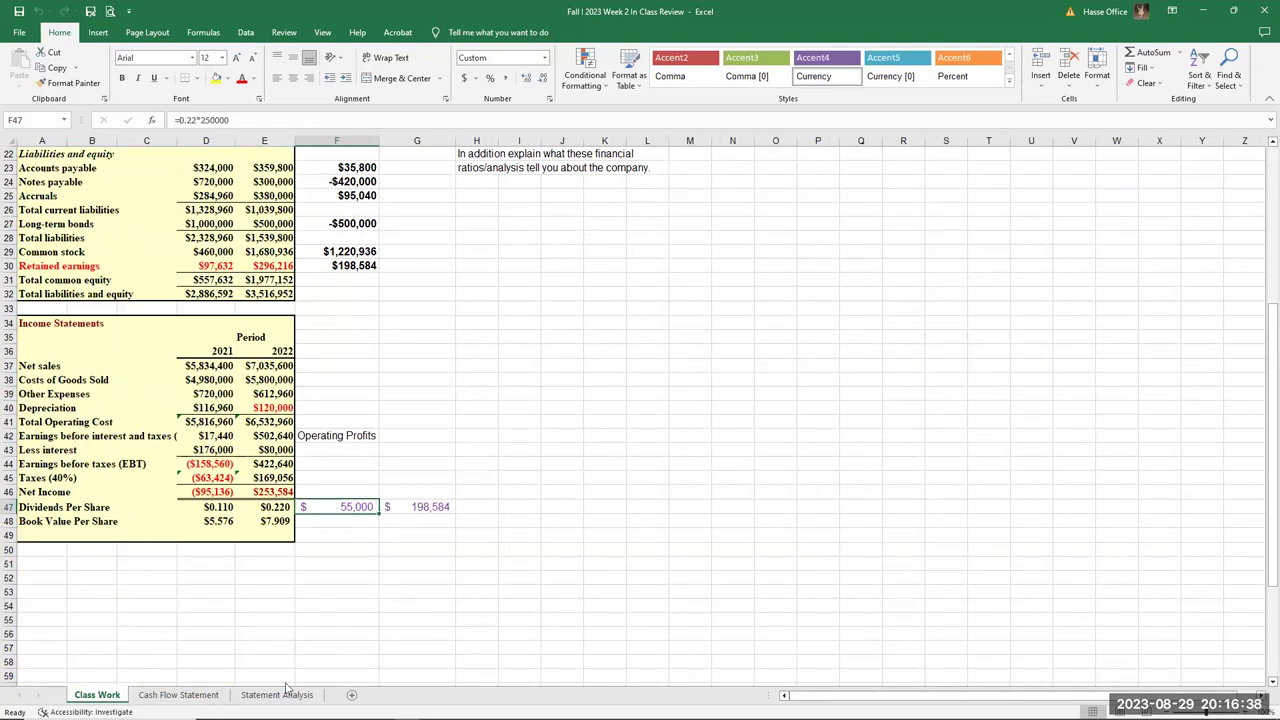
click(178, 694)
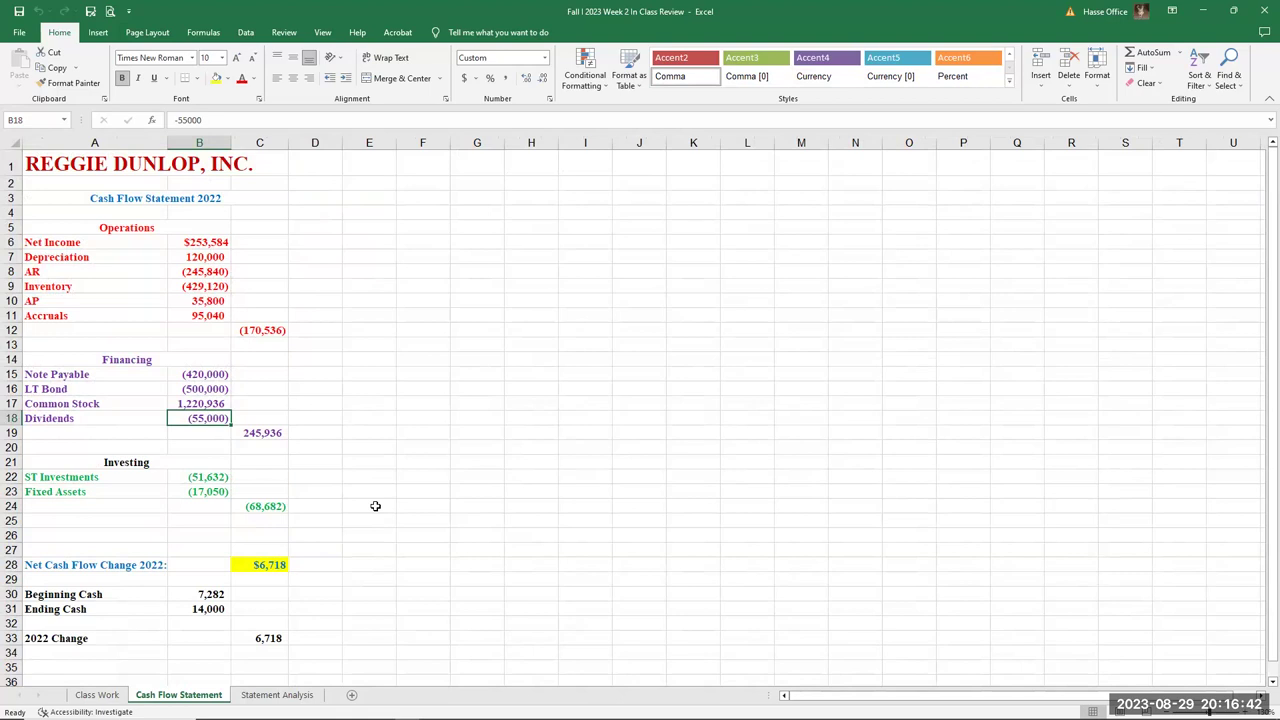
click(190, 376)
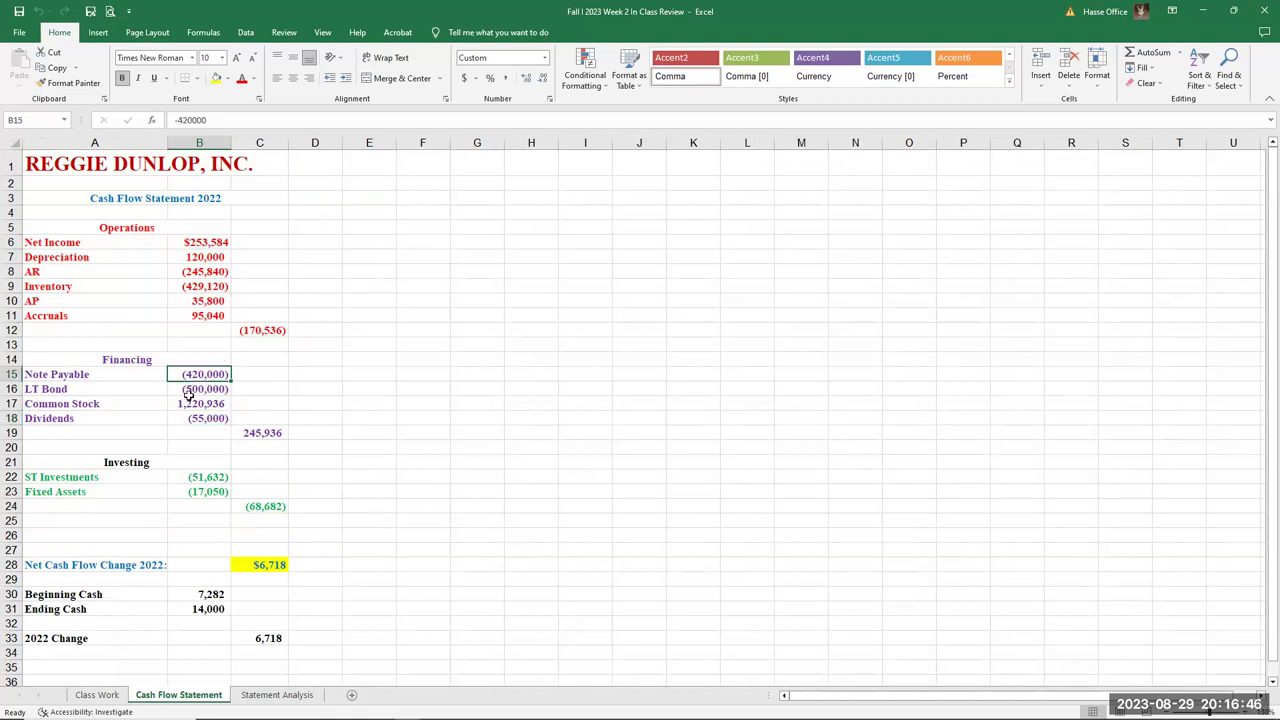
drag(188, 395, 188, 418)
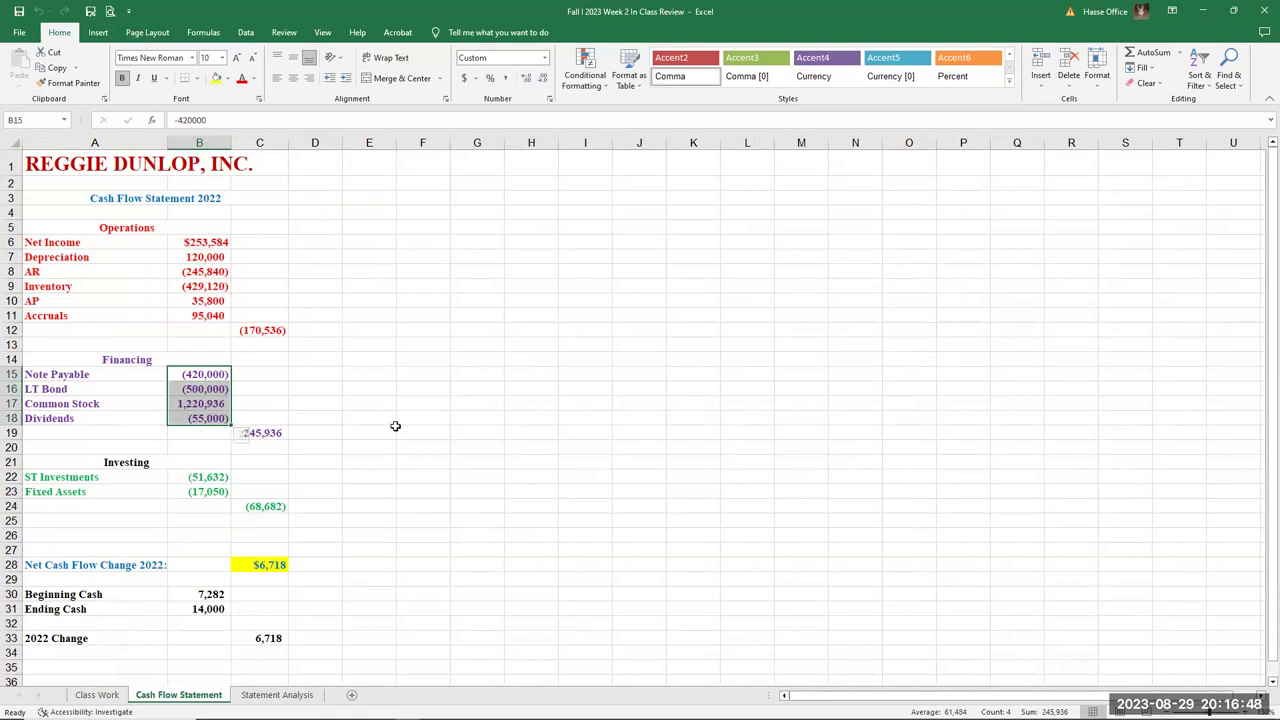
click(263, 436)
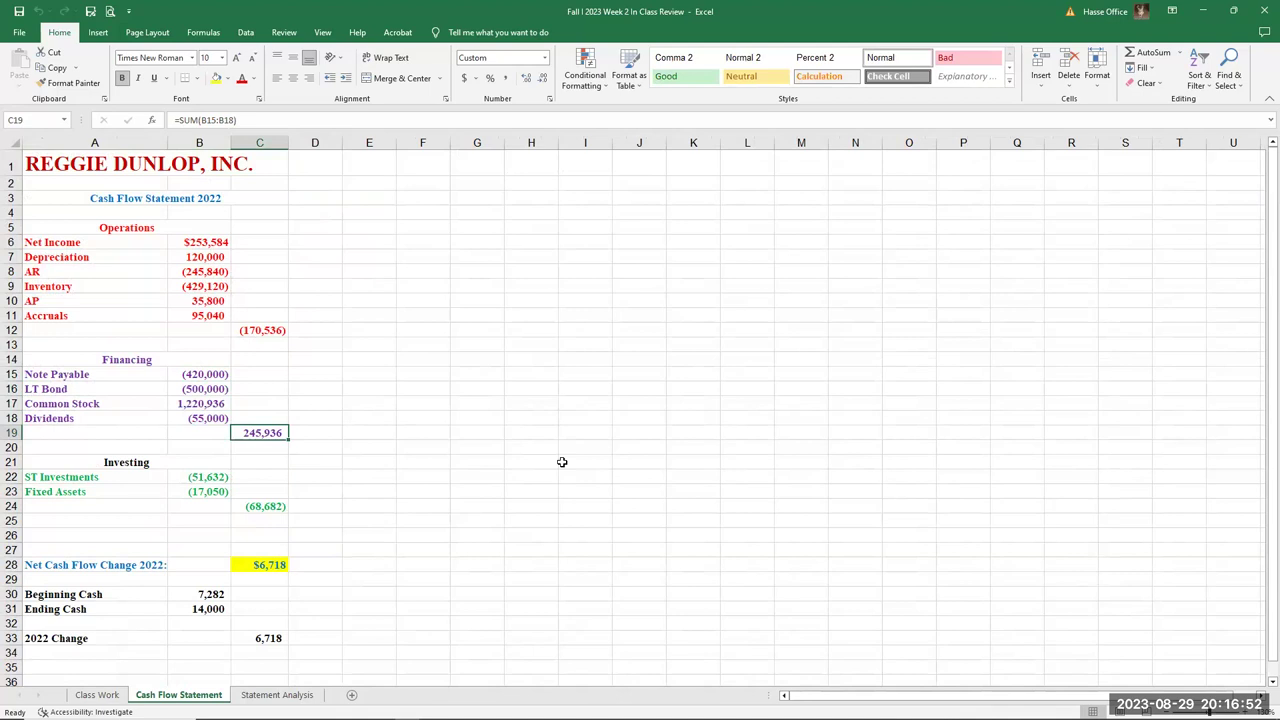
click(470, 420)
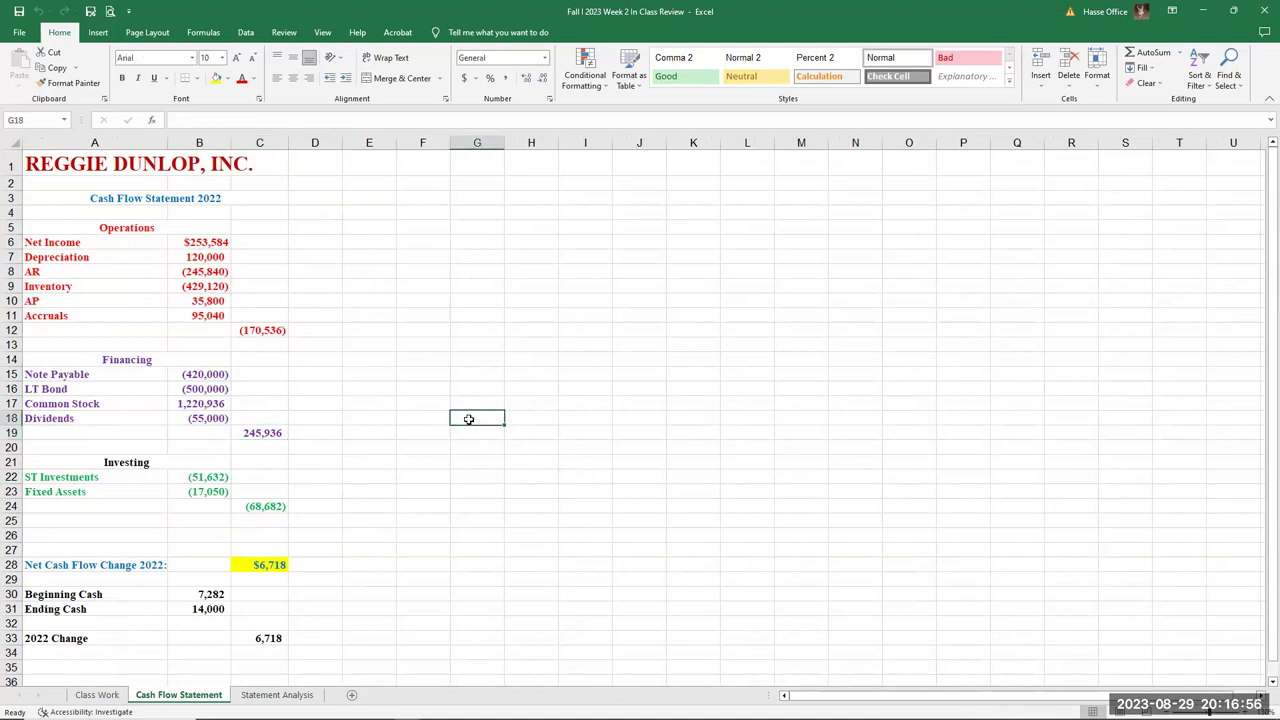
click(200, 492)
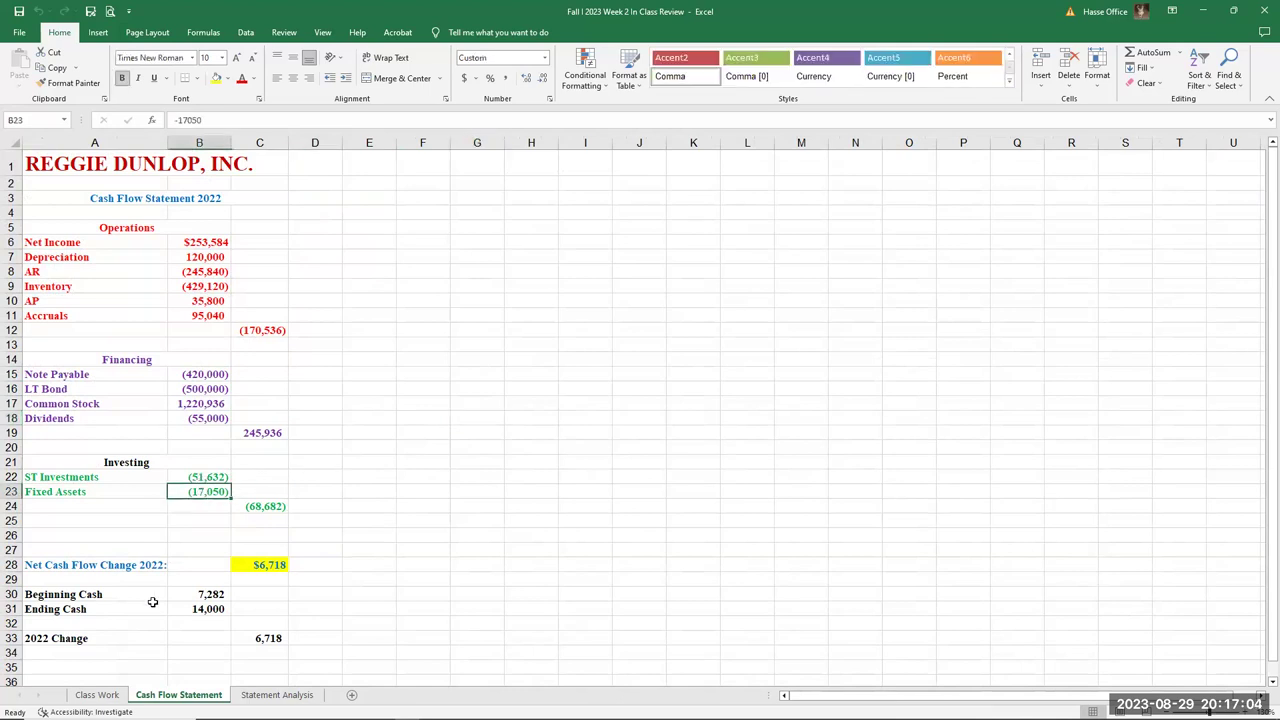
click(97, 694)
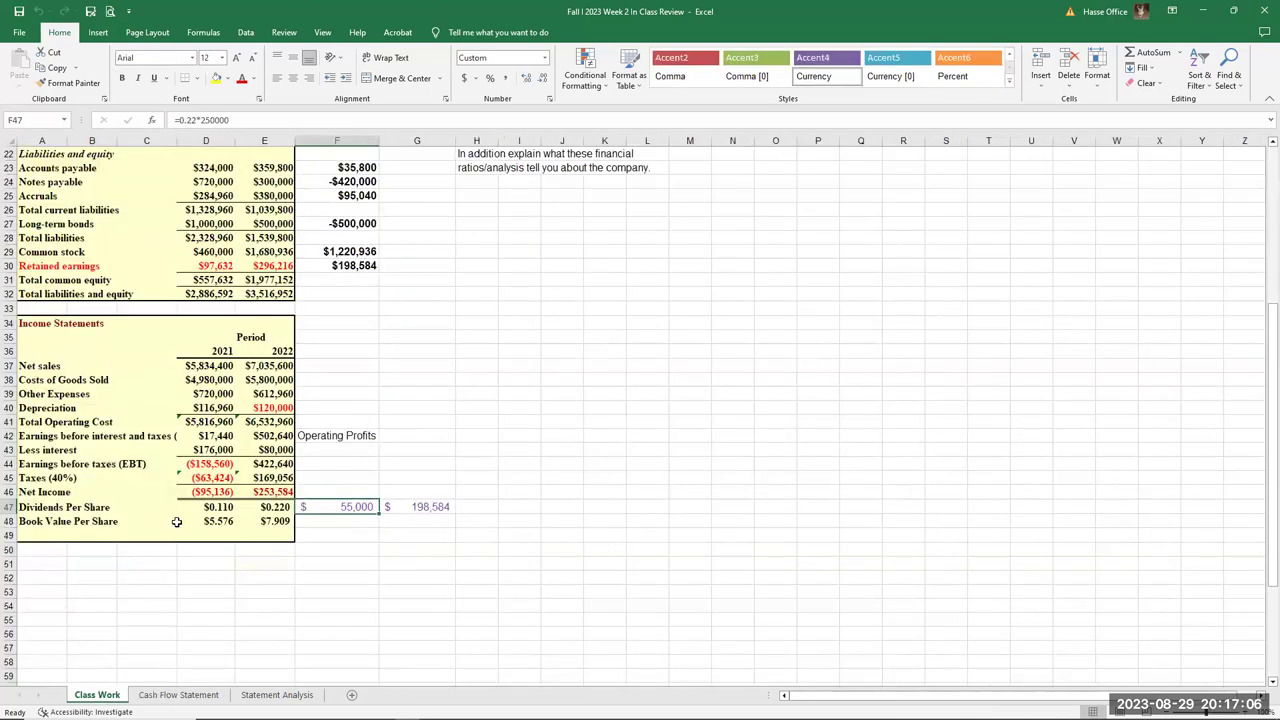
scroll(176, 521, up, 6)
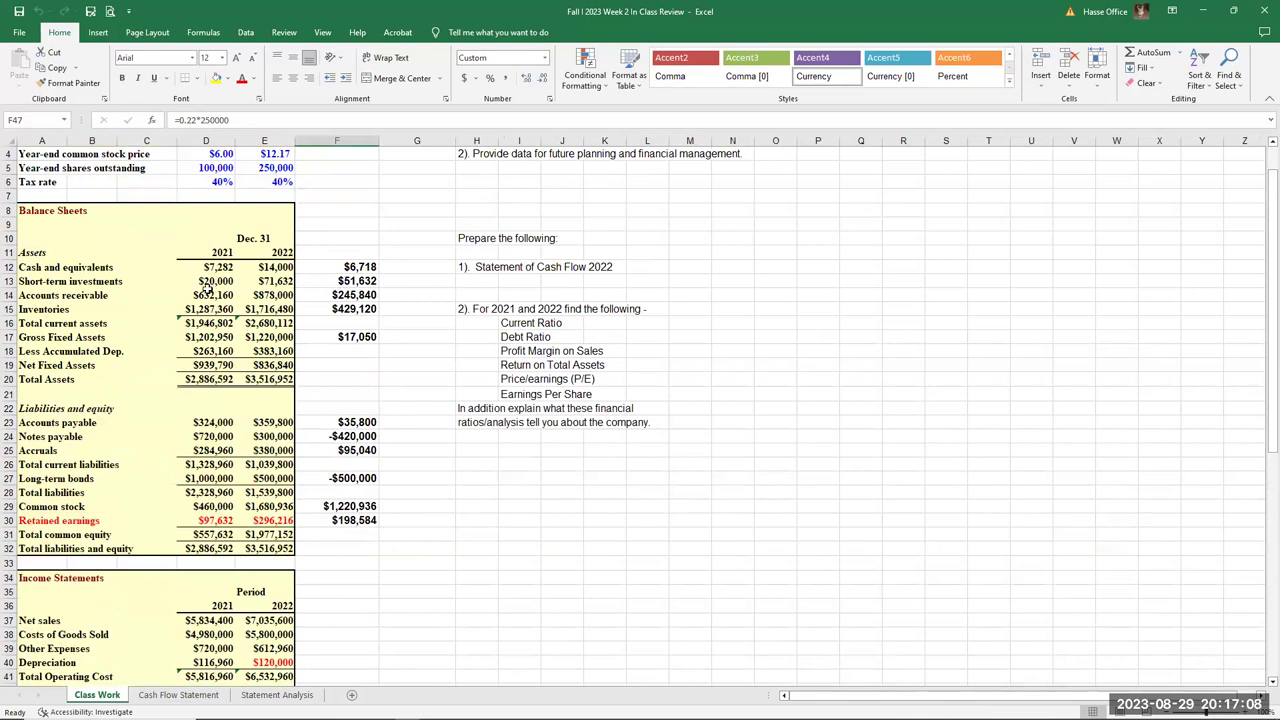
drag(207, 284, 262, 283)
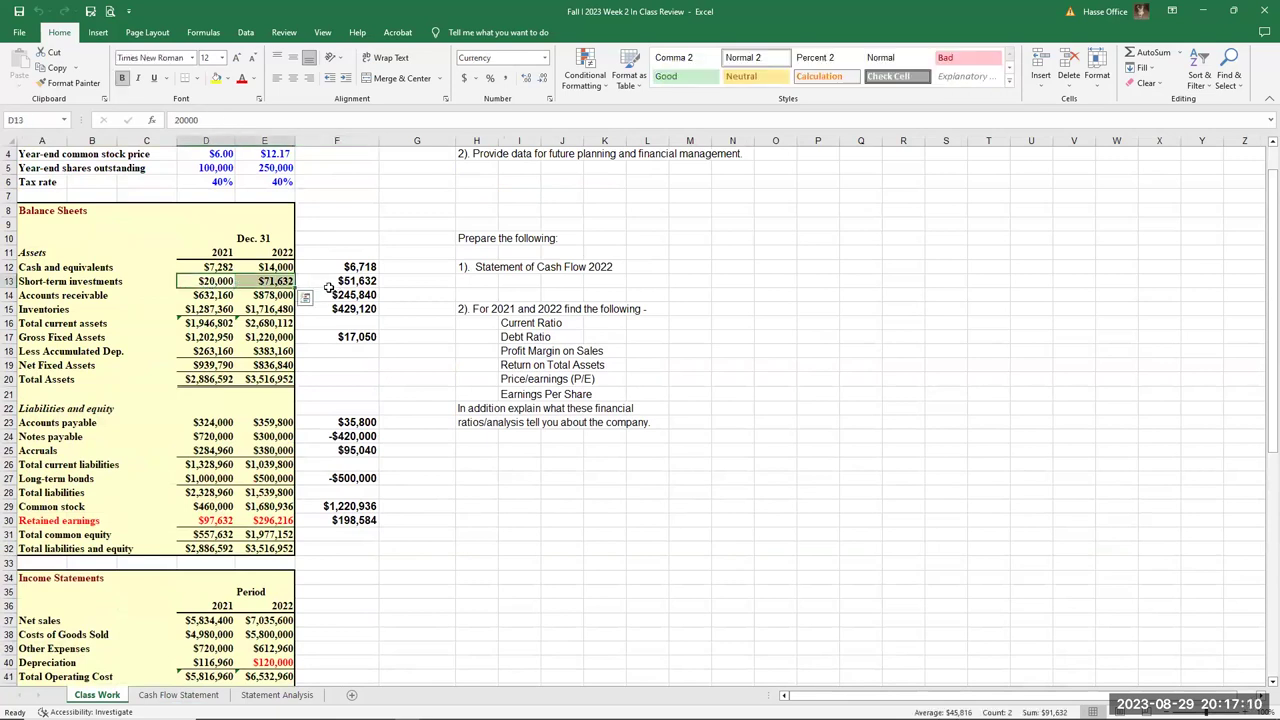
drag(195, 337, 265, 338)
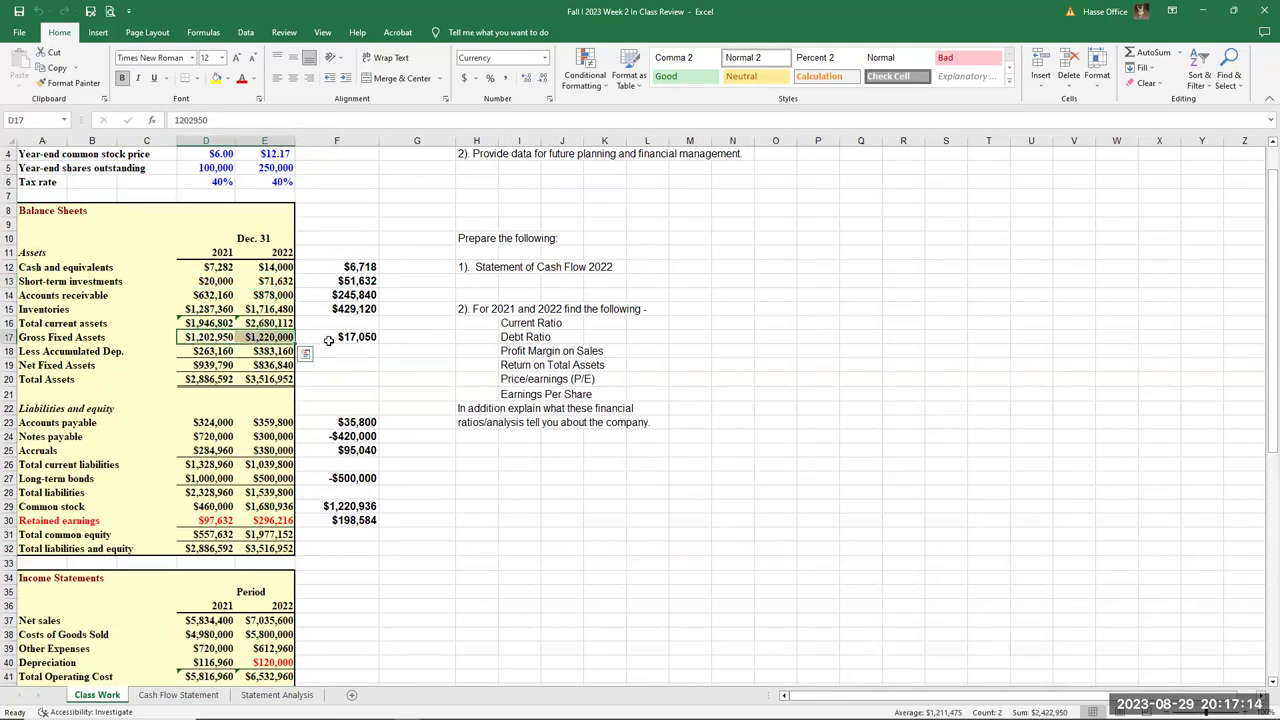
click(188, 697)
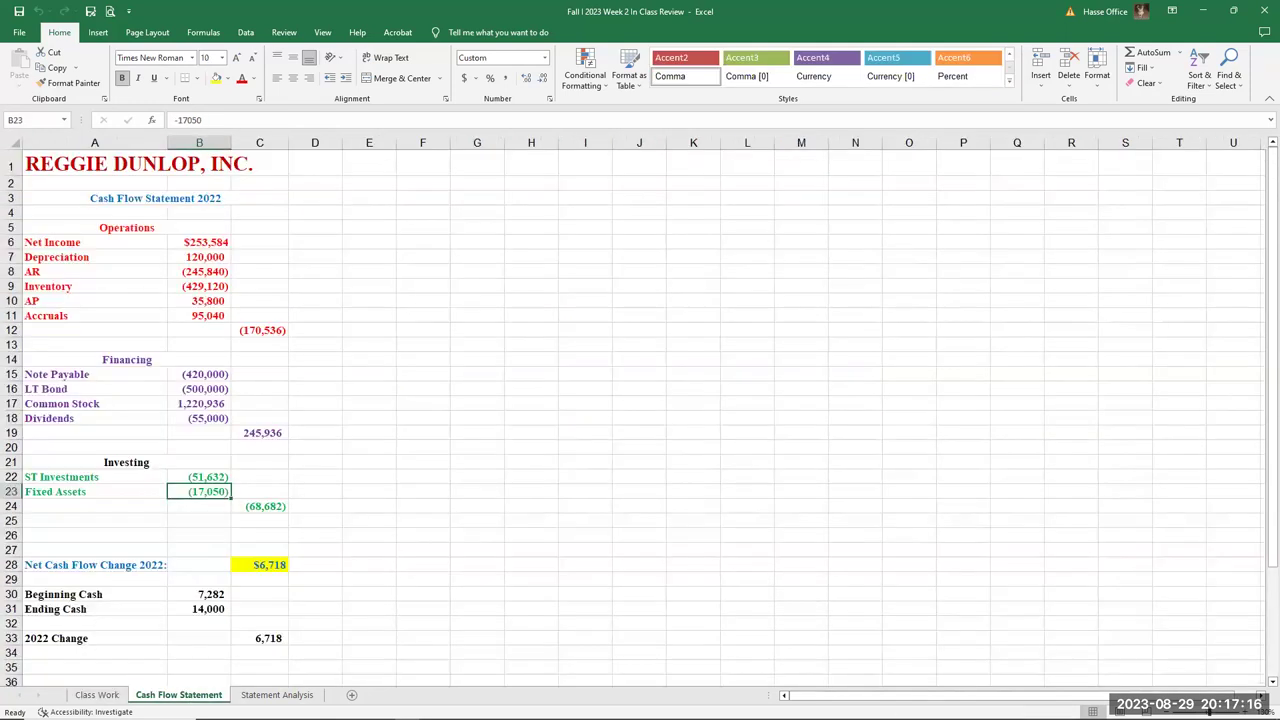
click(274, 505)
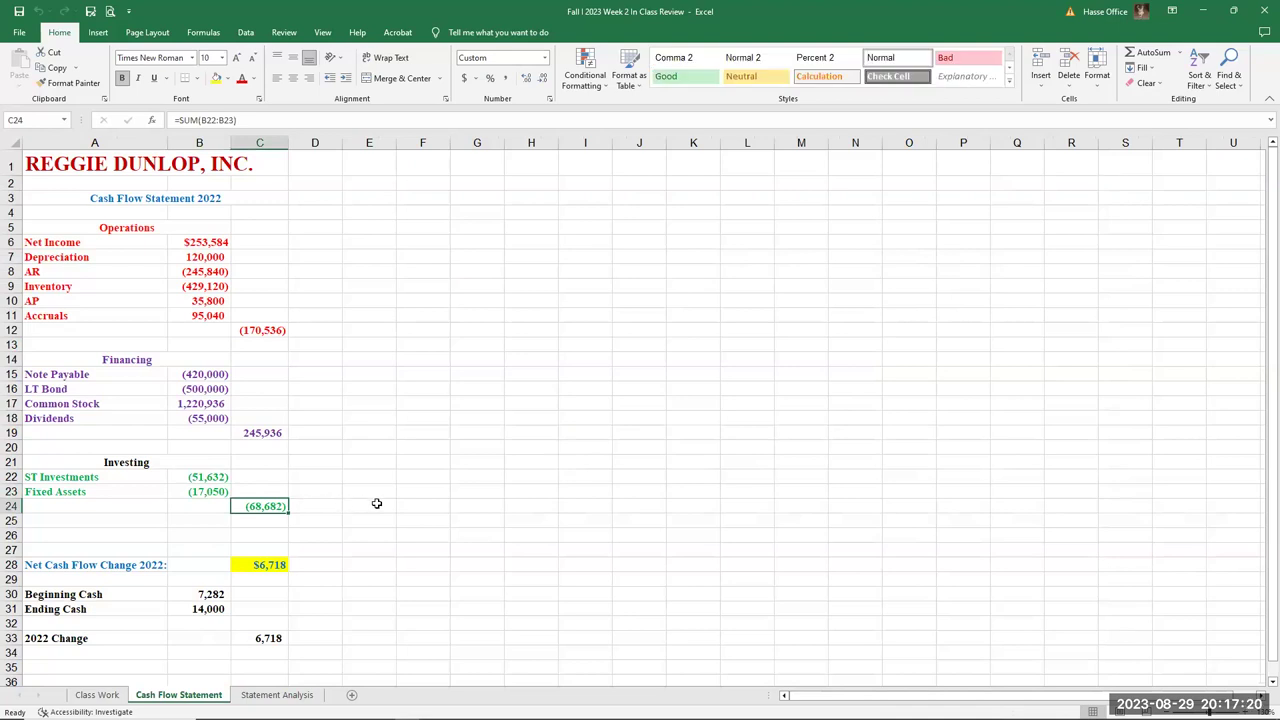
click(97, 694)
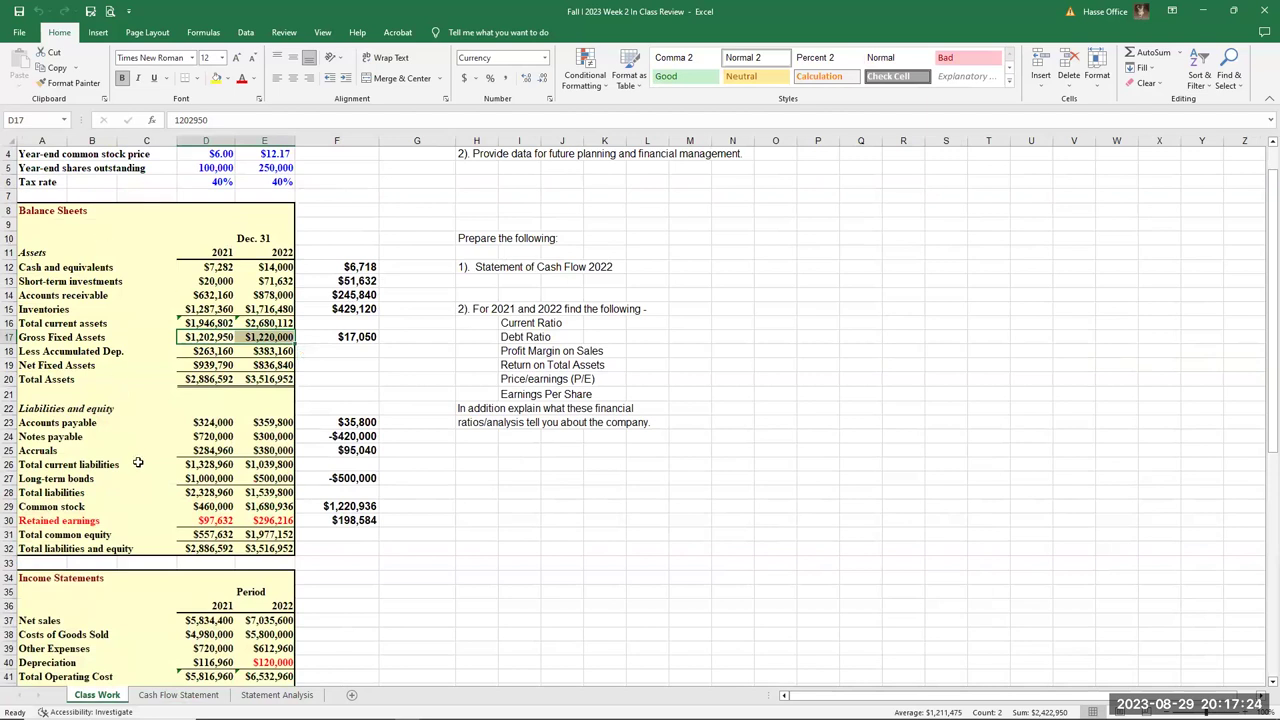
scroll(140, 462, down, 2)
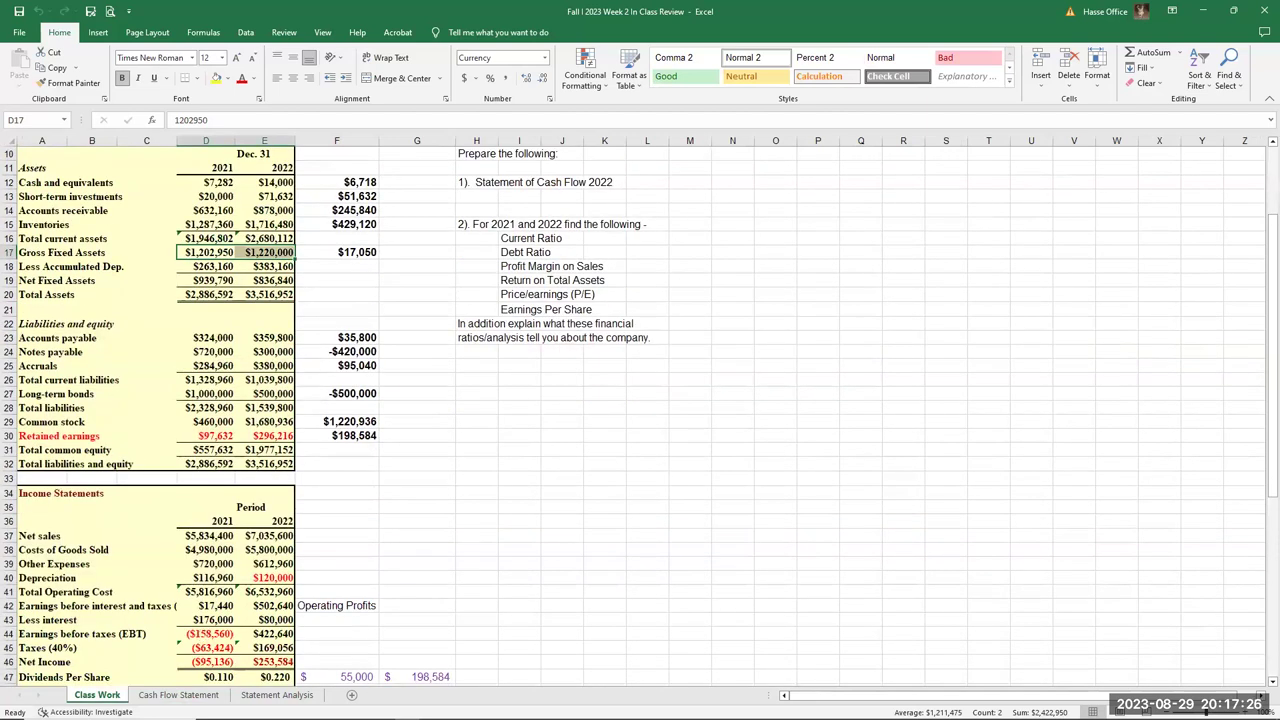
click(162, 695)
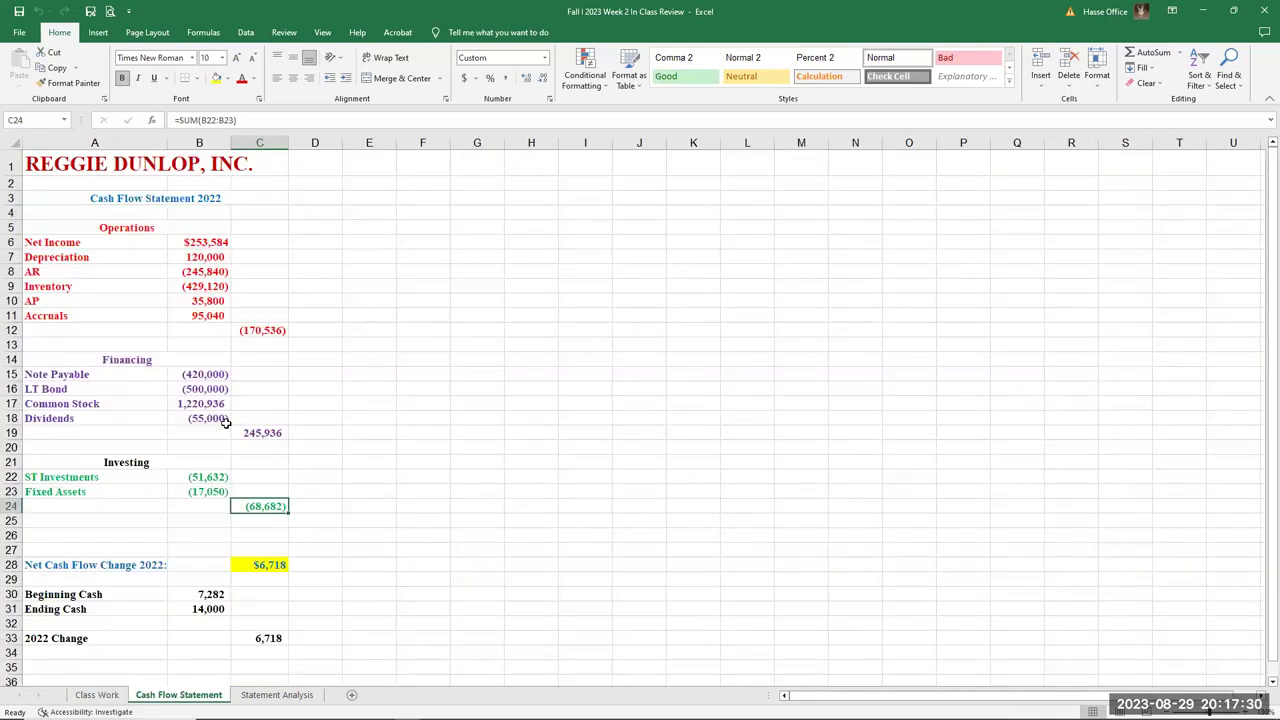
click(270, 329)
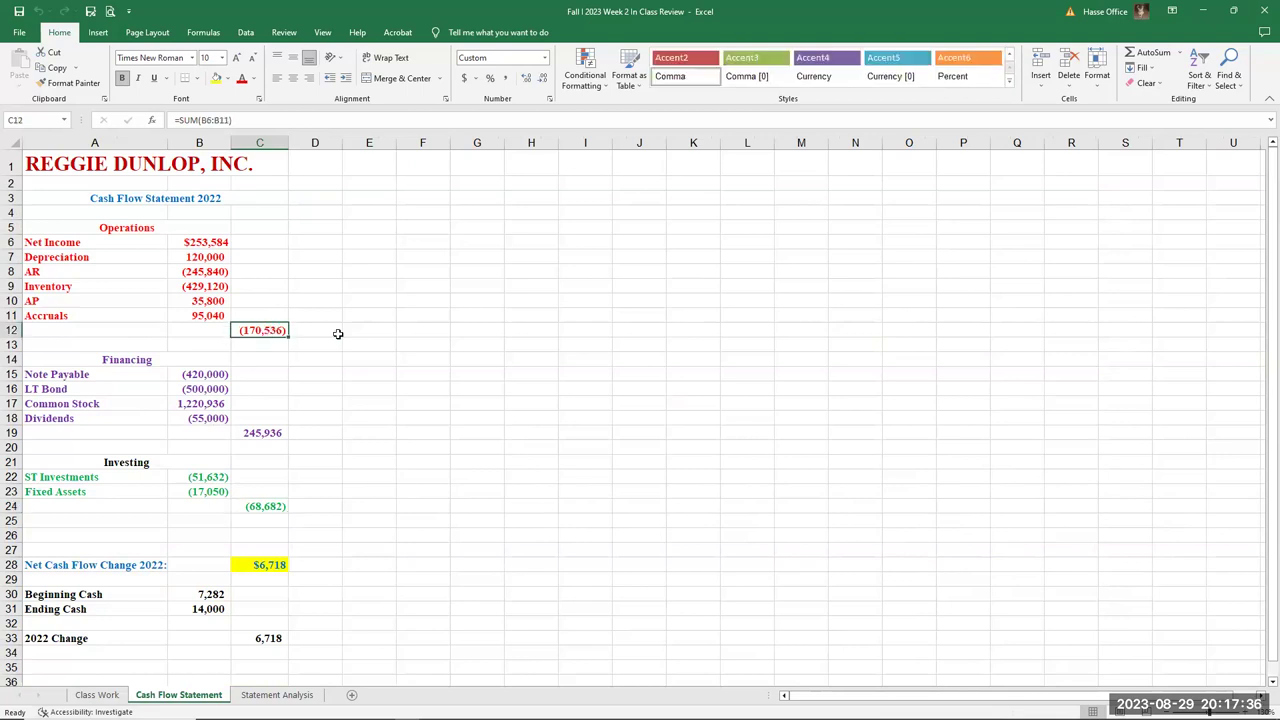
click(260, 436)
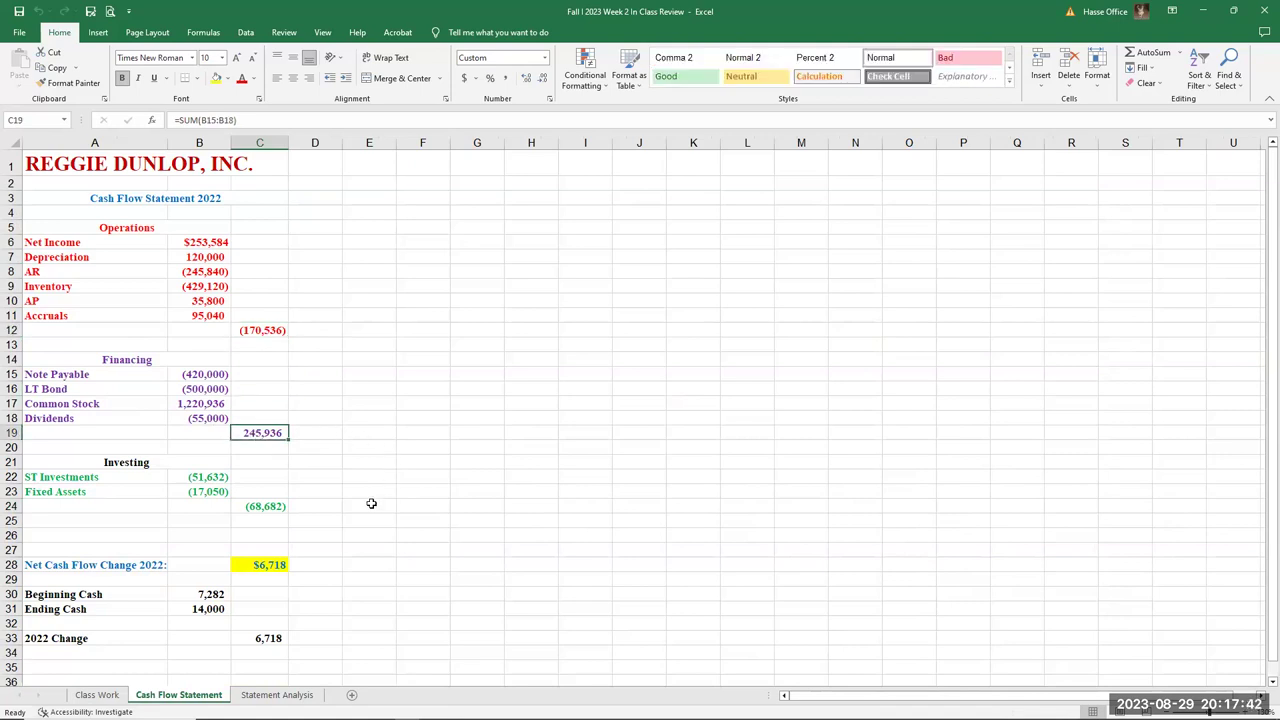
click(266, 507)
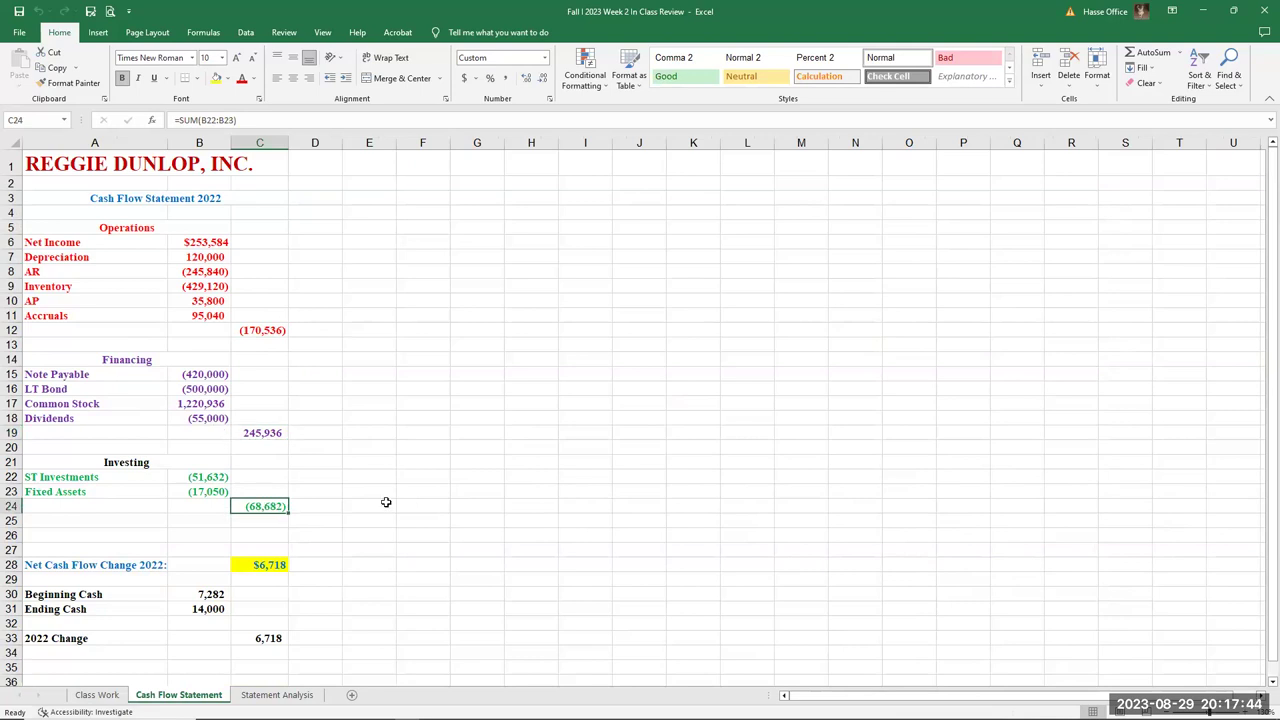
drag(249, 330, 276, 507)
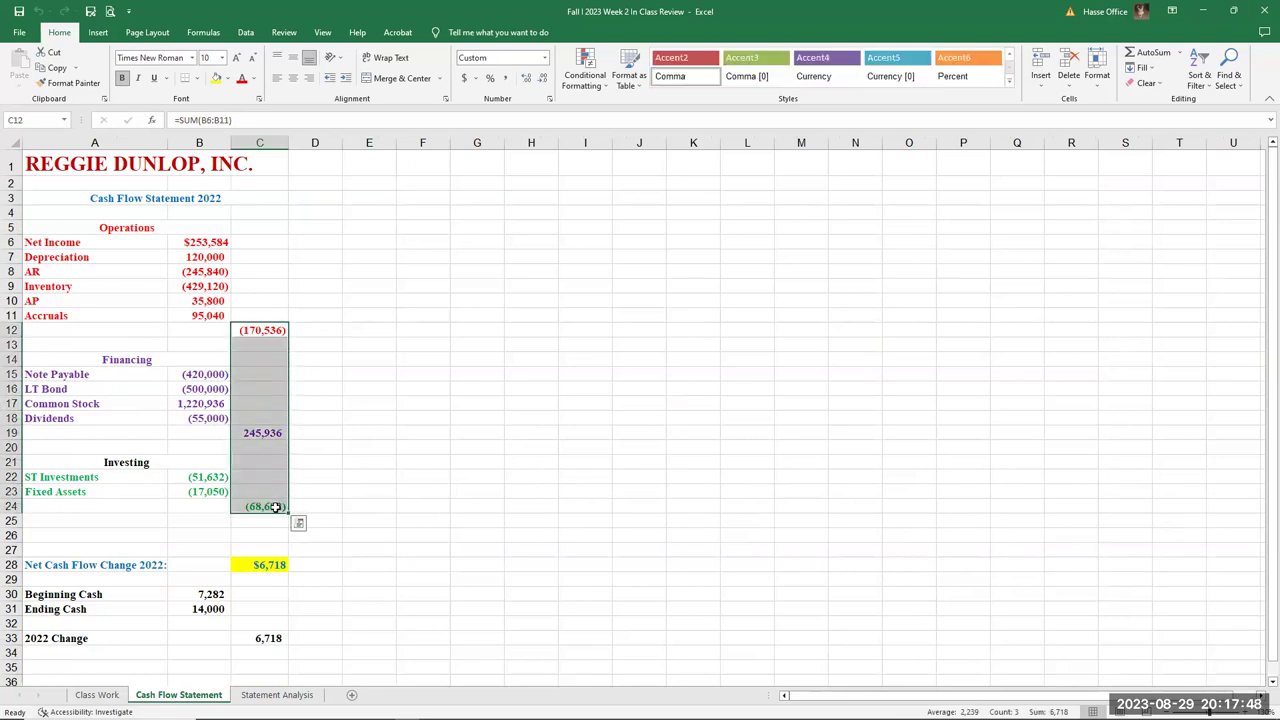
click(268, 564)
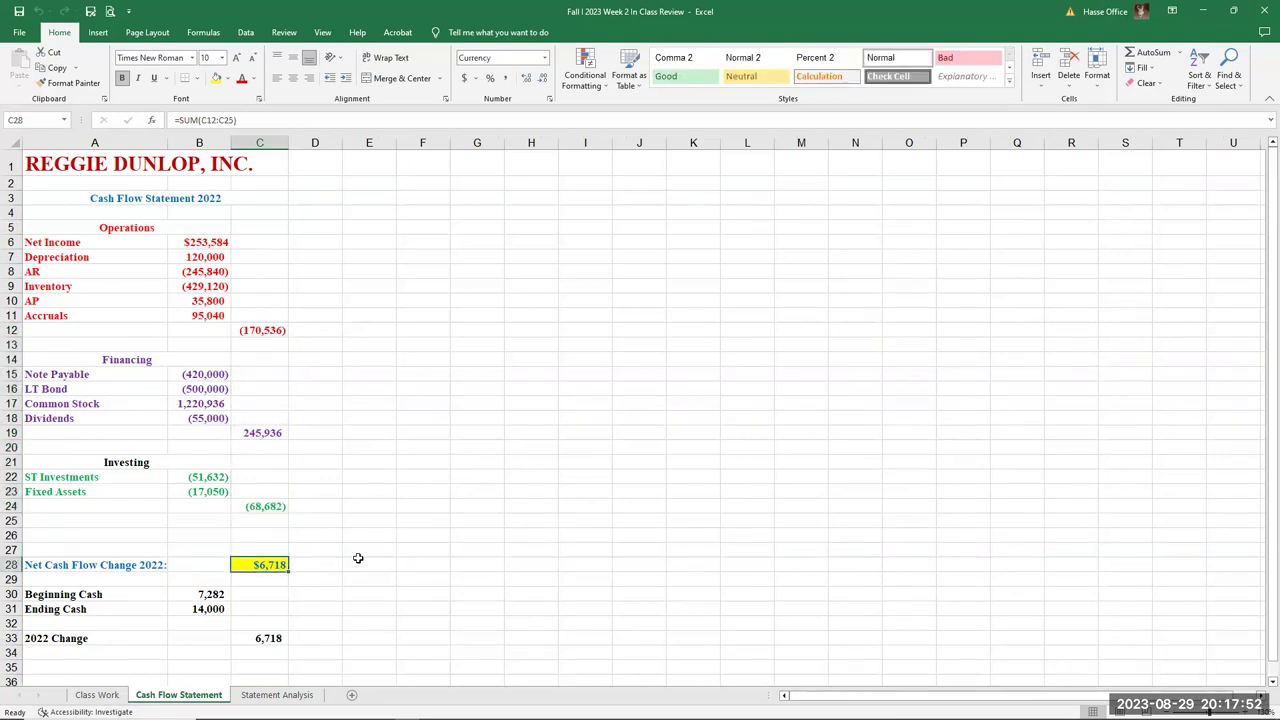
click(263, 640)
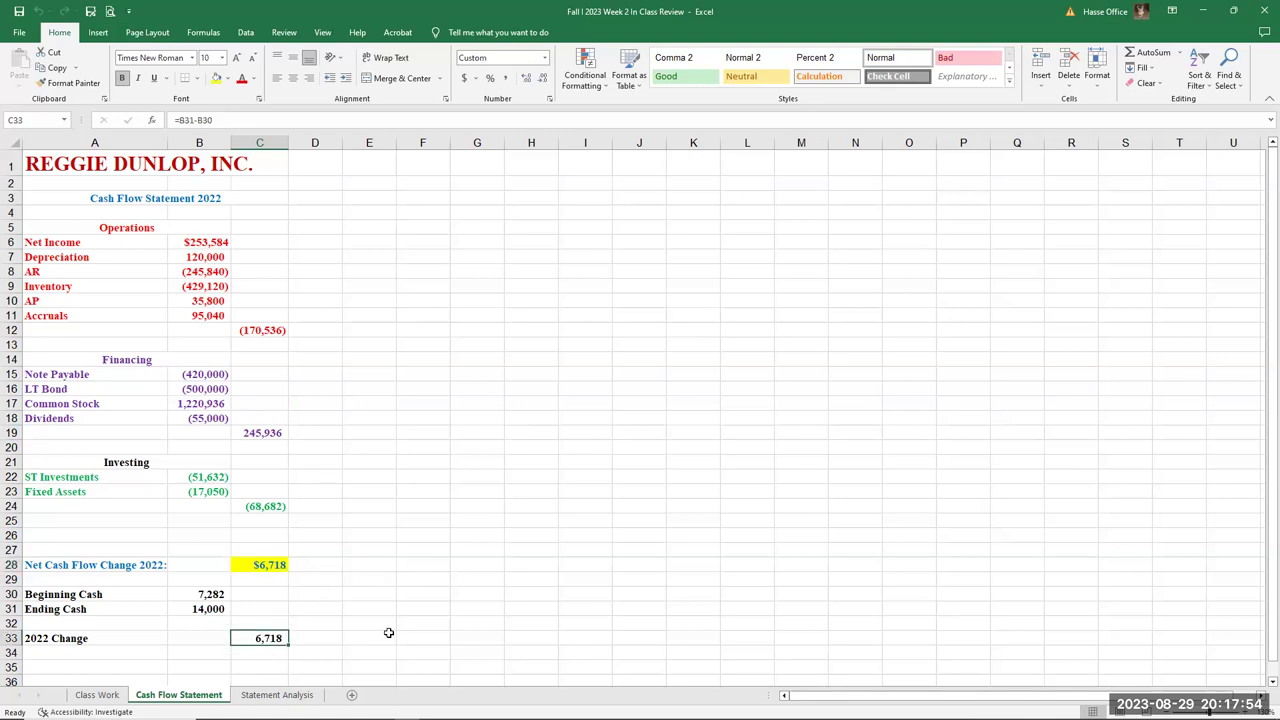
click(120, 693)
click(358, 182)
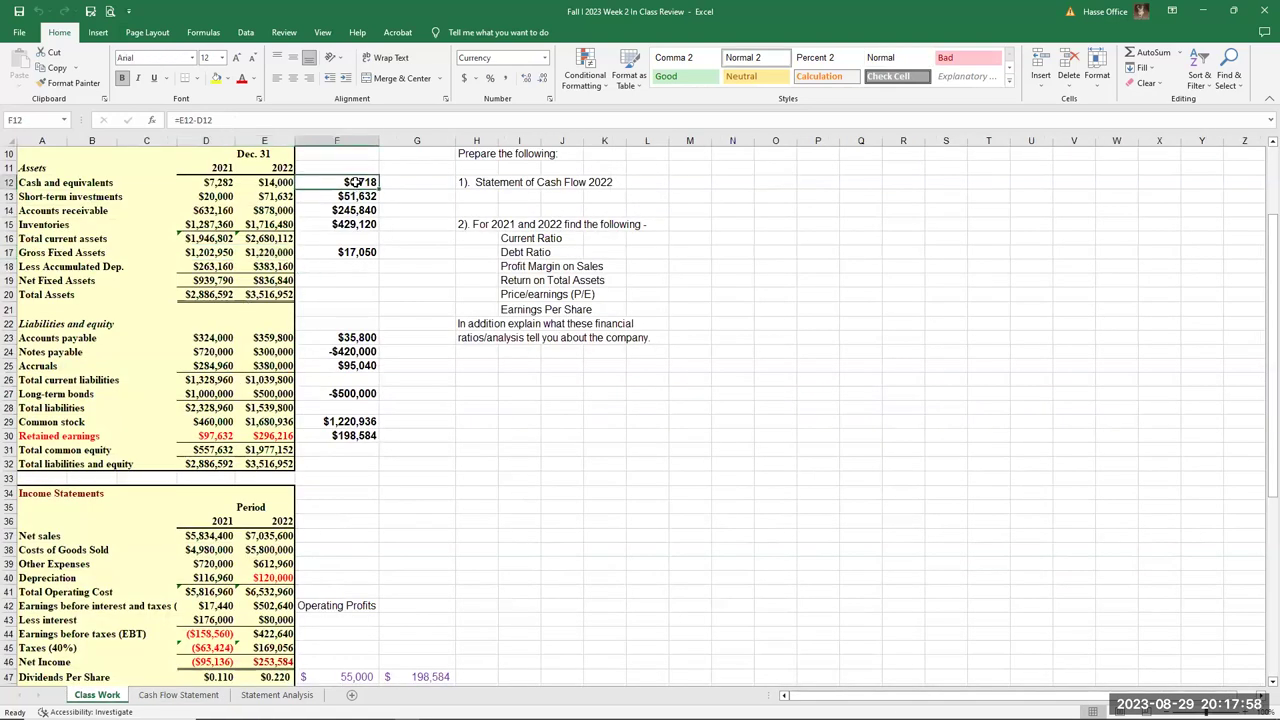
click(173, 692)
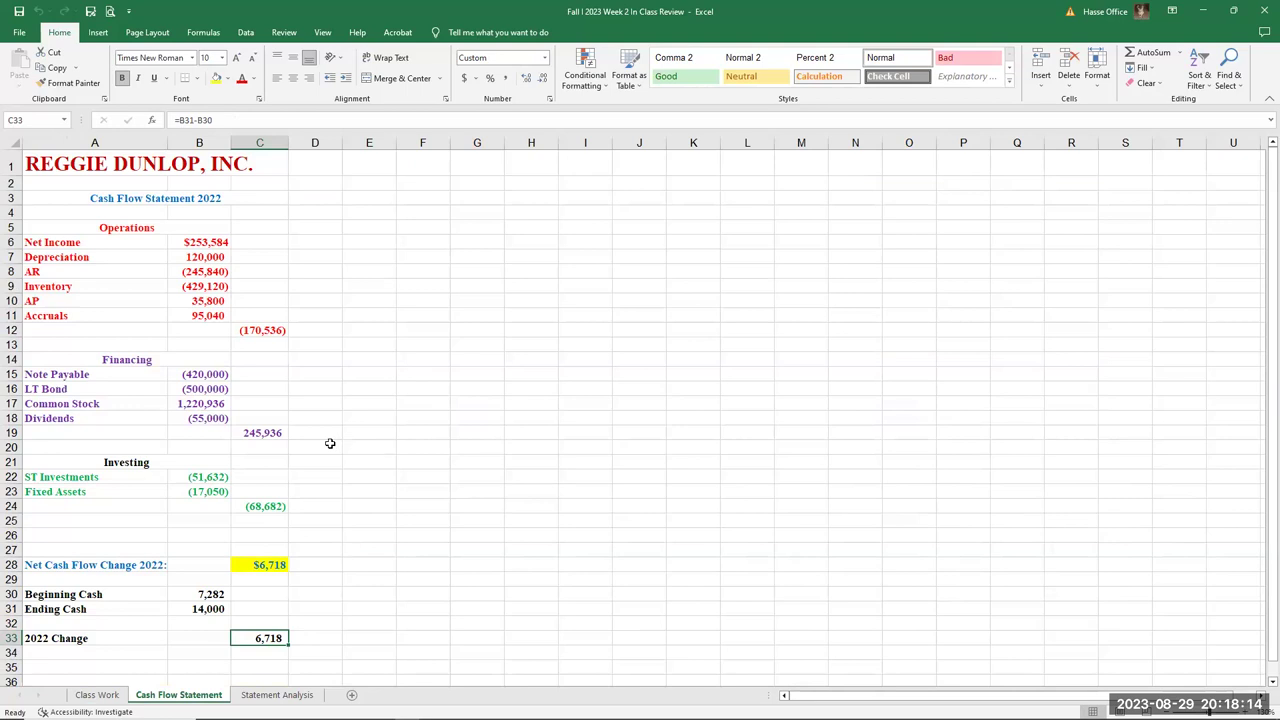
drag(216, 374, 210, 389)
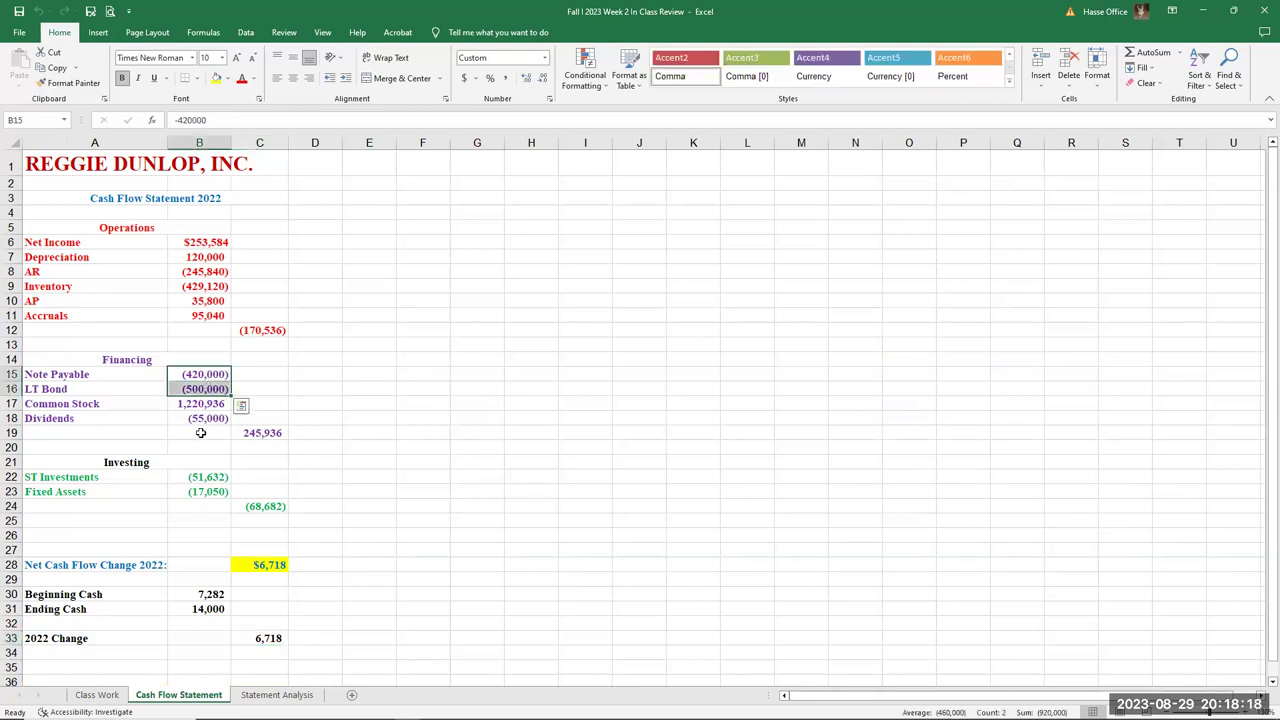
click(187, 406)
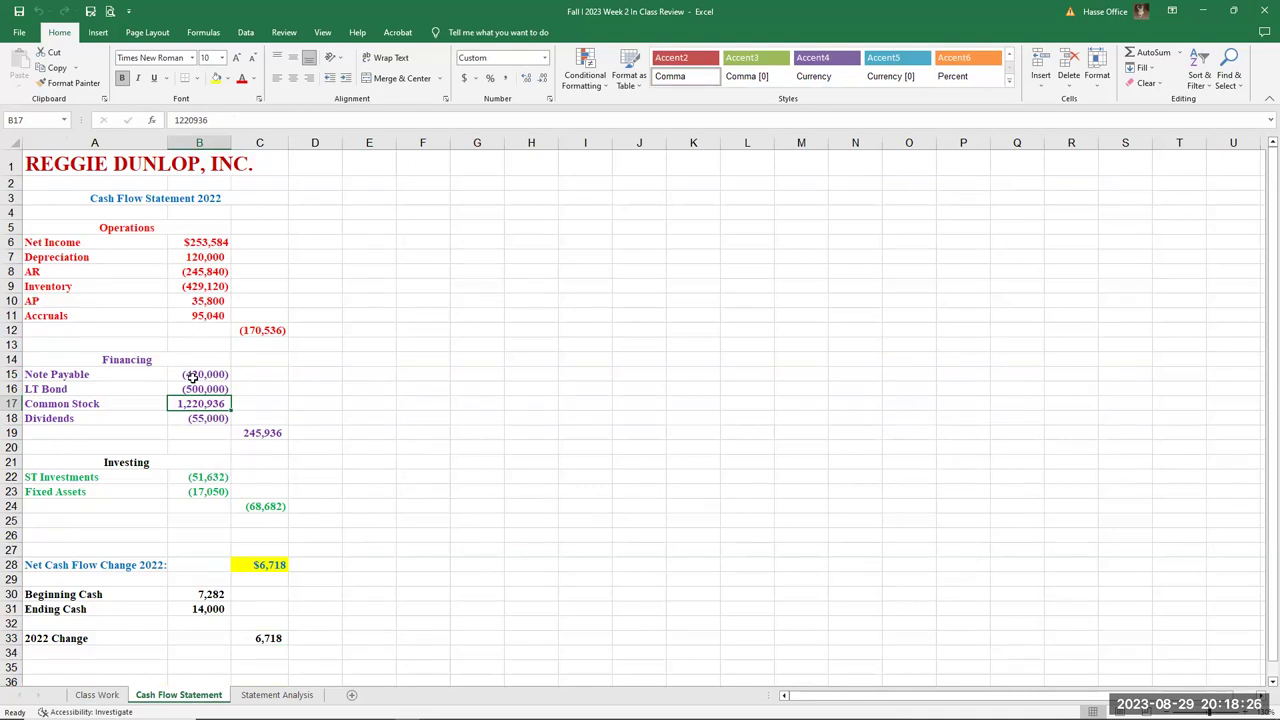
drag(194, 244, 205, 316)
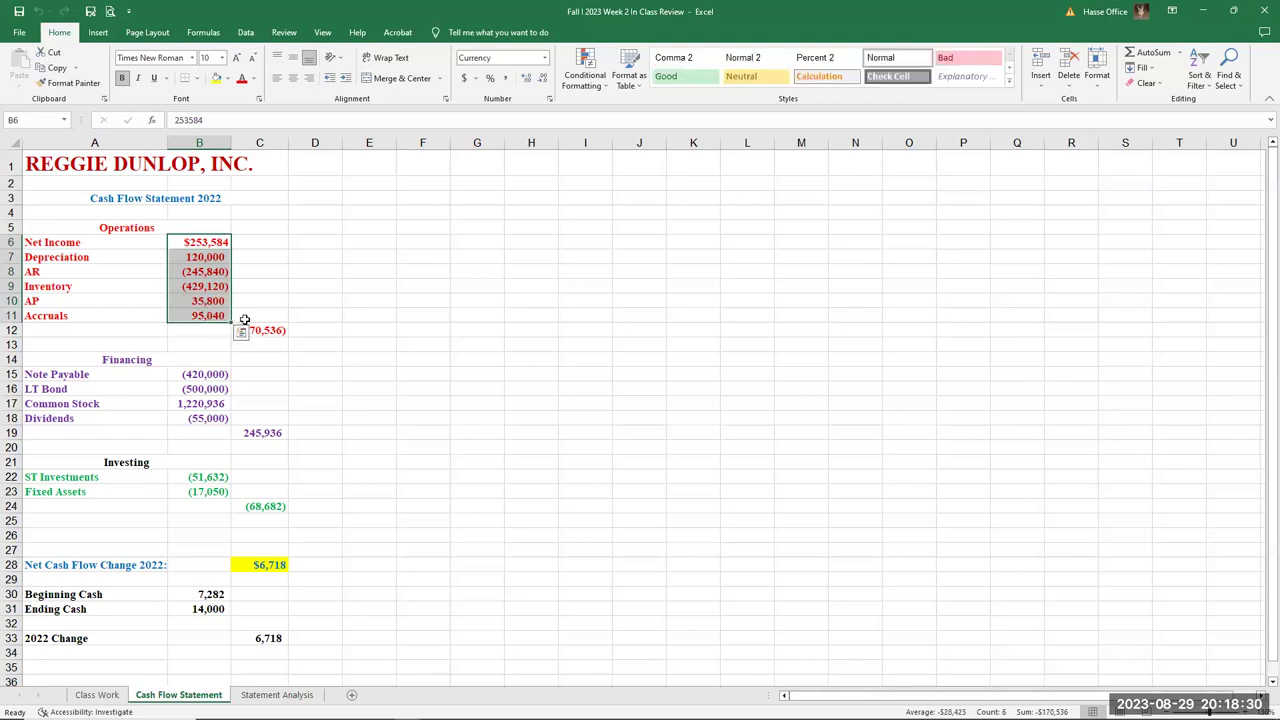
click(378, 332)
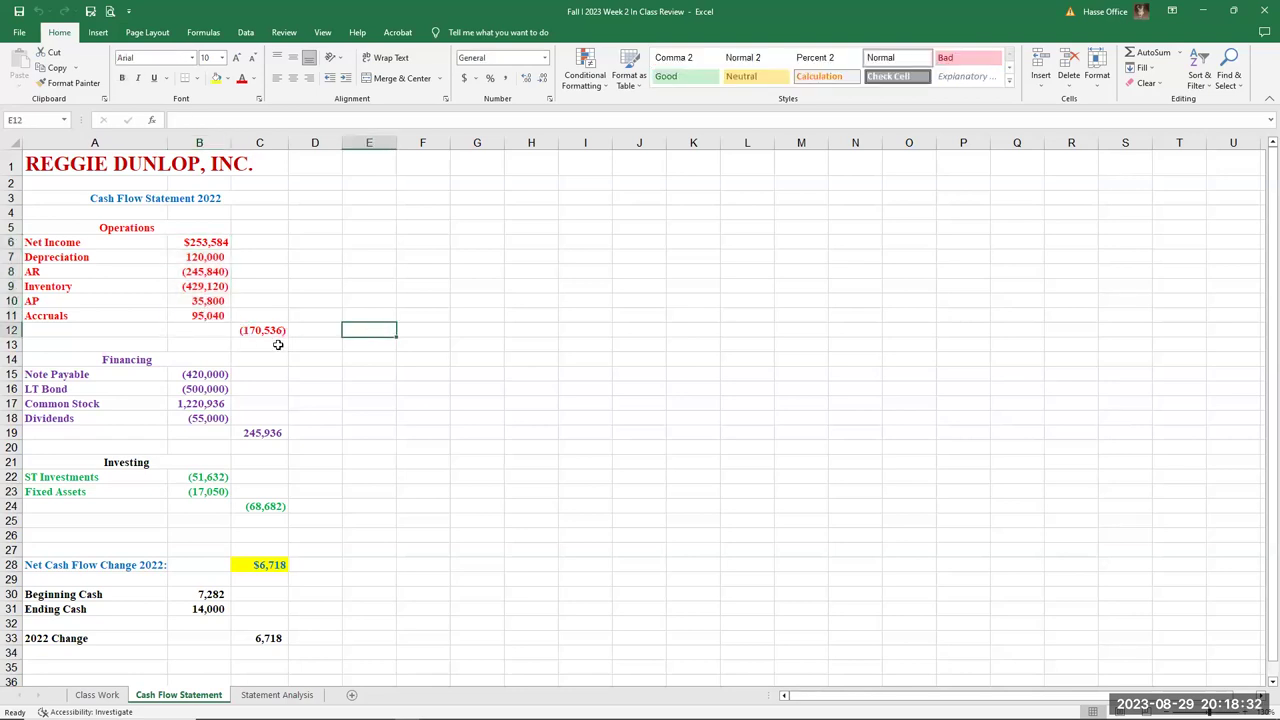
click(203, 272)
drag(203, 272, 203, 287)
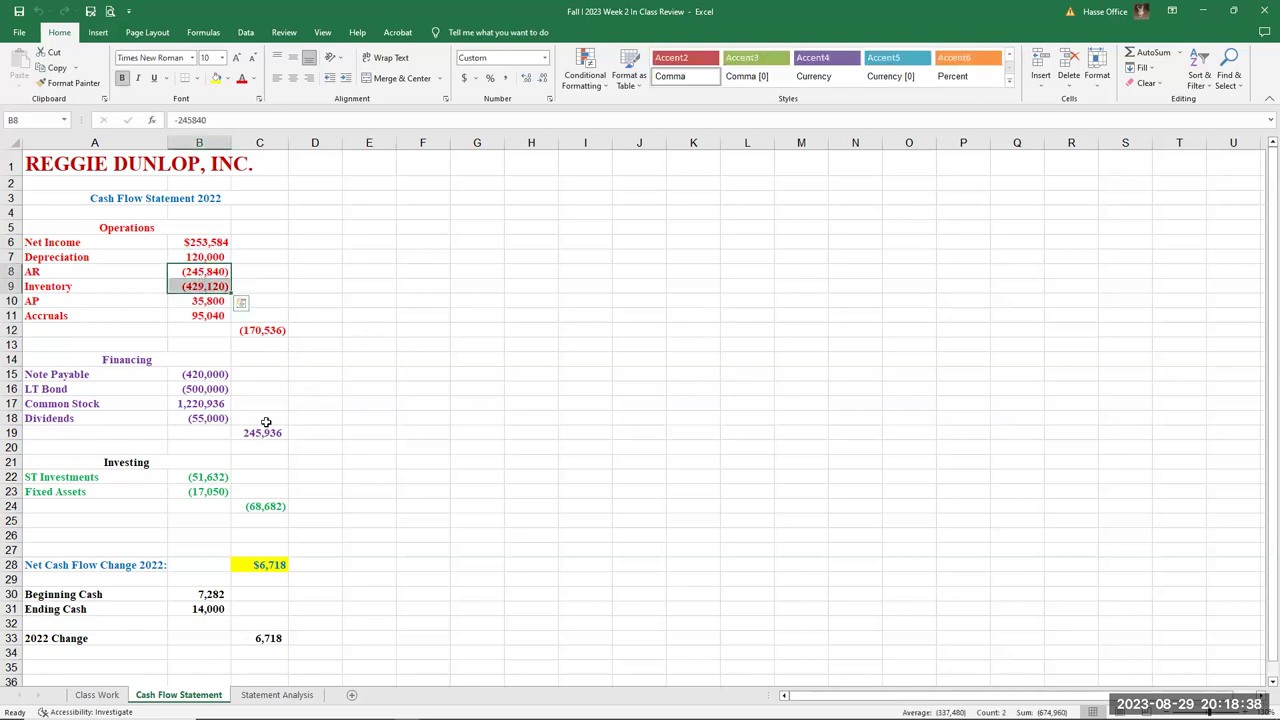
Review Note Payable, LT Bond, Common Stock and the C12 =SUM(B6:B11) subtotal, then go to Statement Analysis.
click(210, 406)
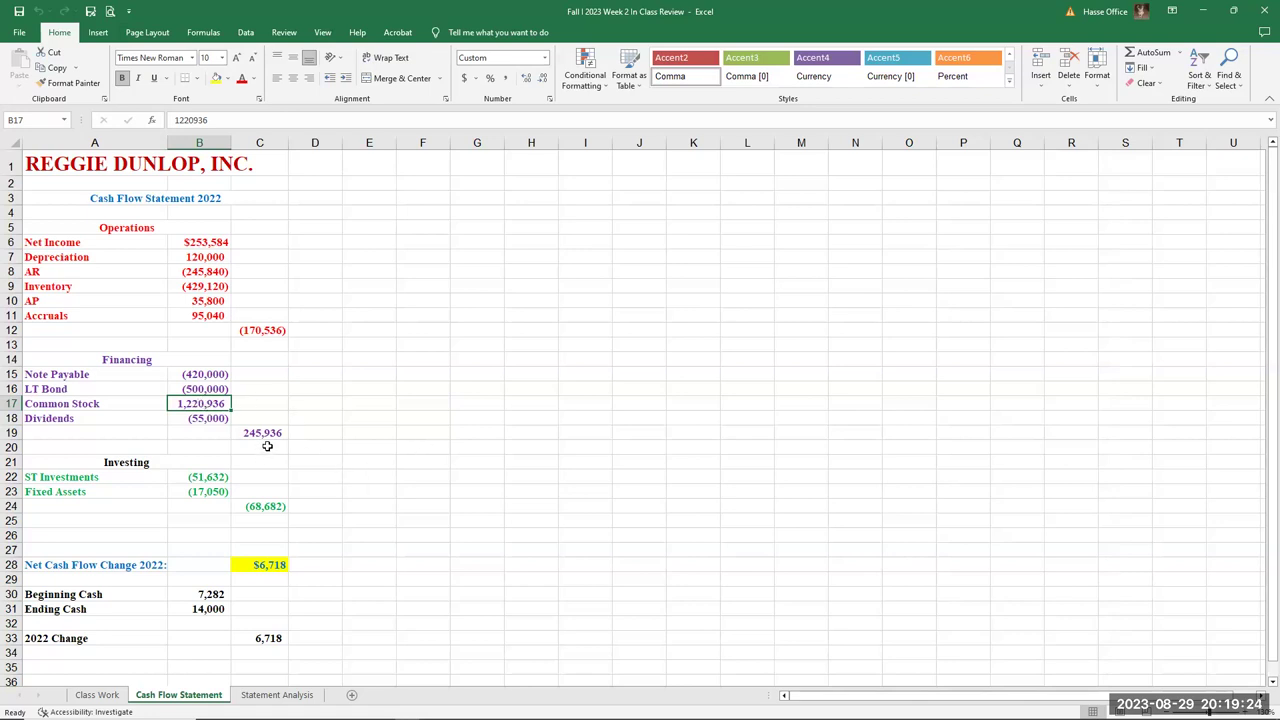
drag(205, 375, 203, 389)
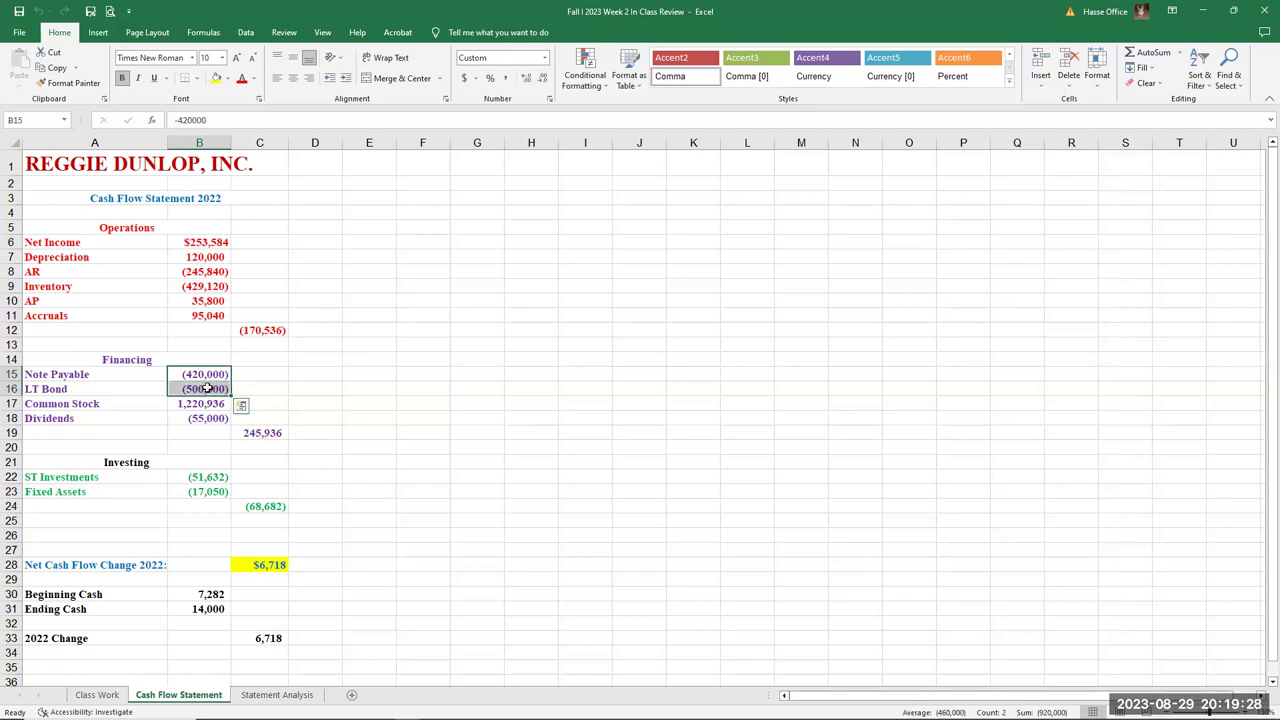
click(198, 406)
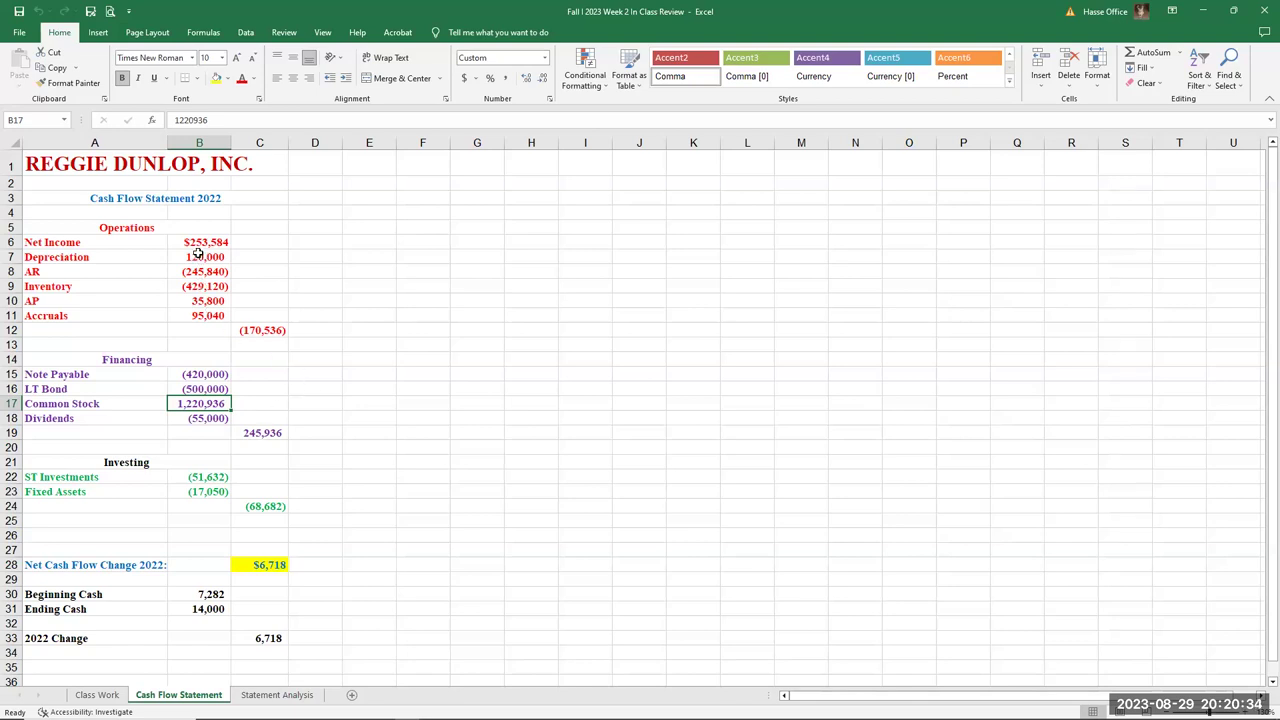
click(268, 331)
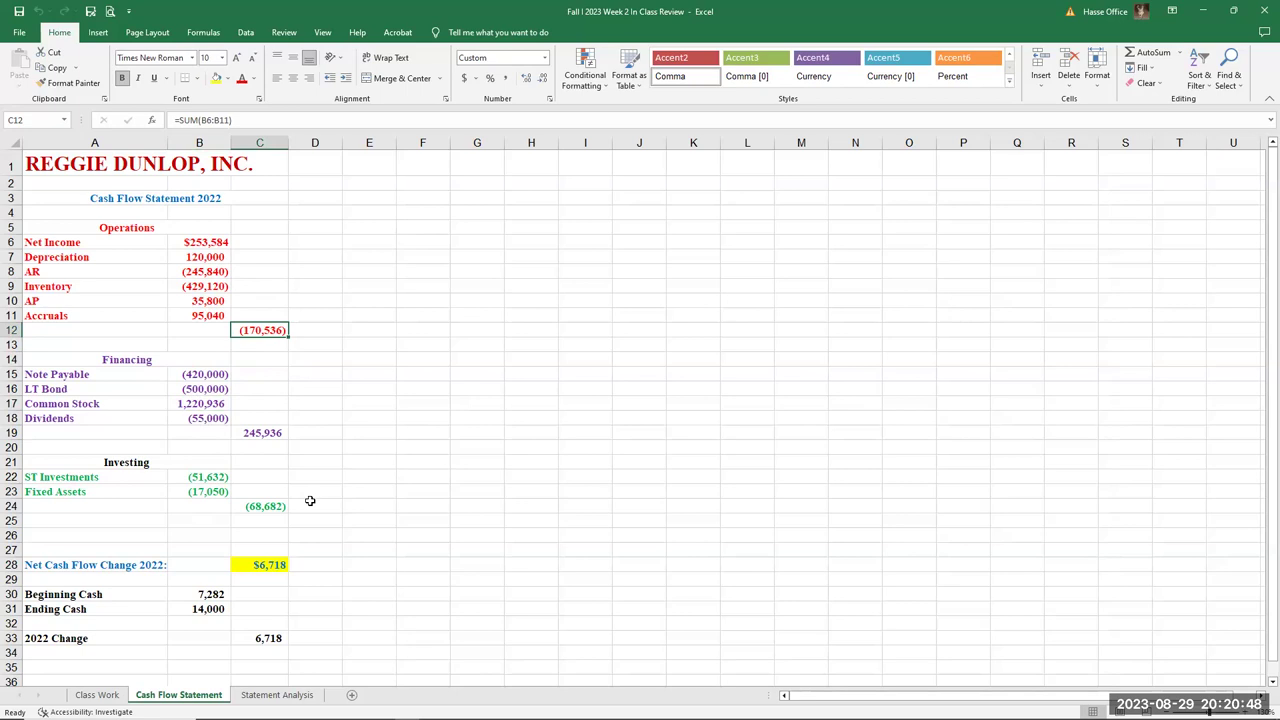
click(253, 695)
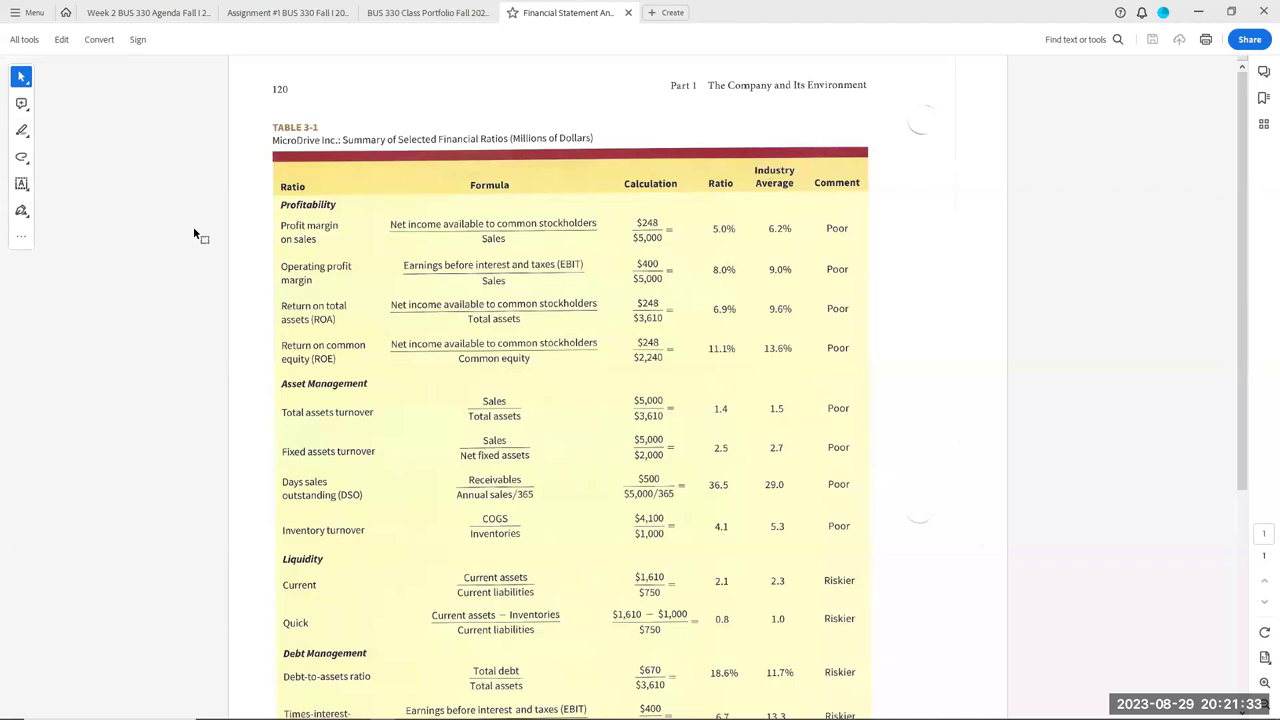
scroll(336, 260, down, 1)
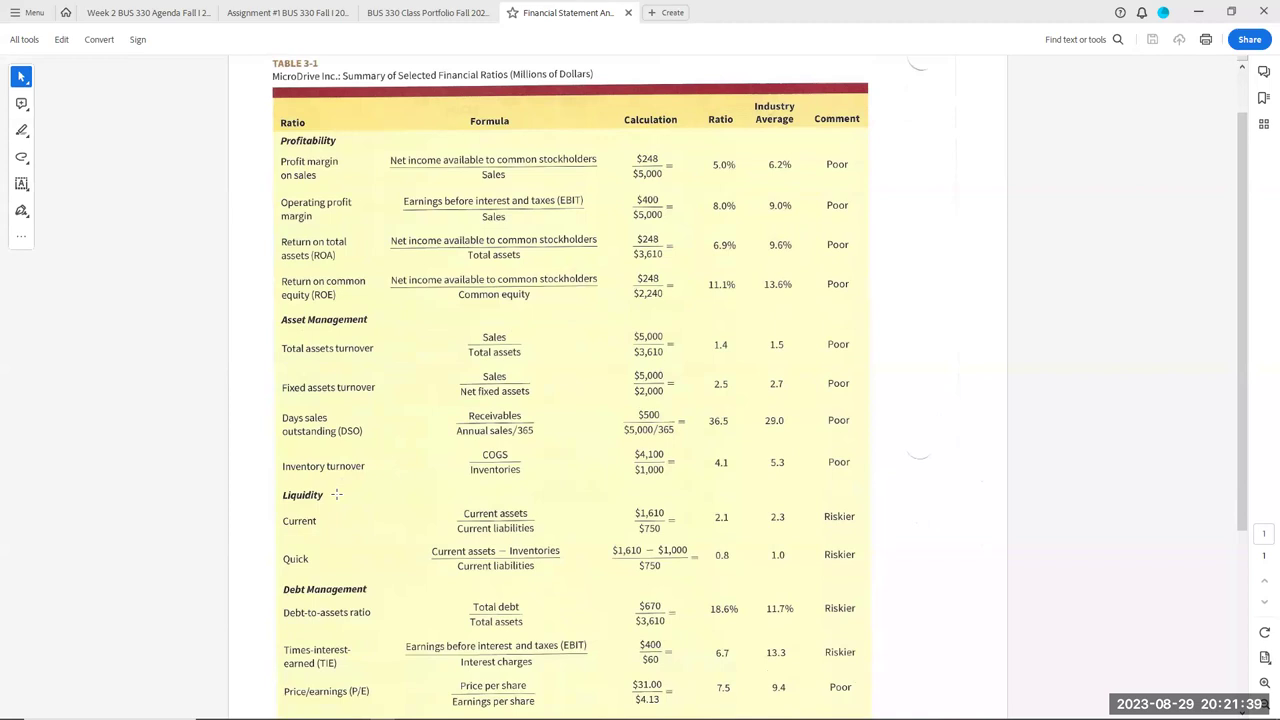
scroll(336, 494, down, 2)
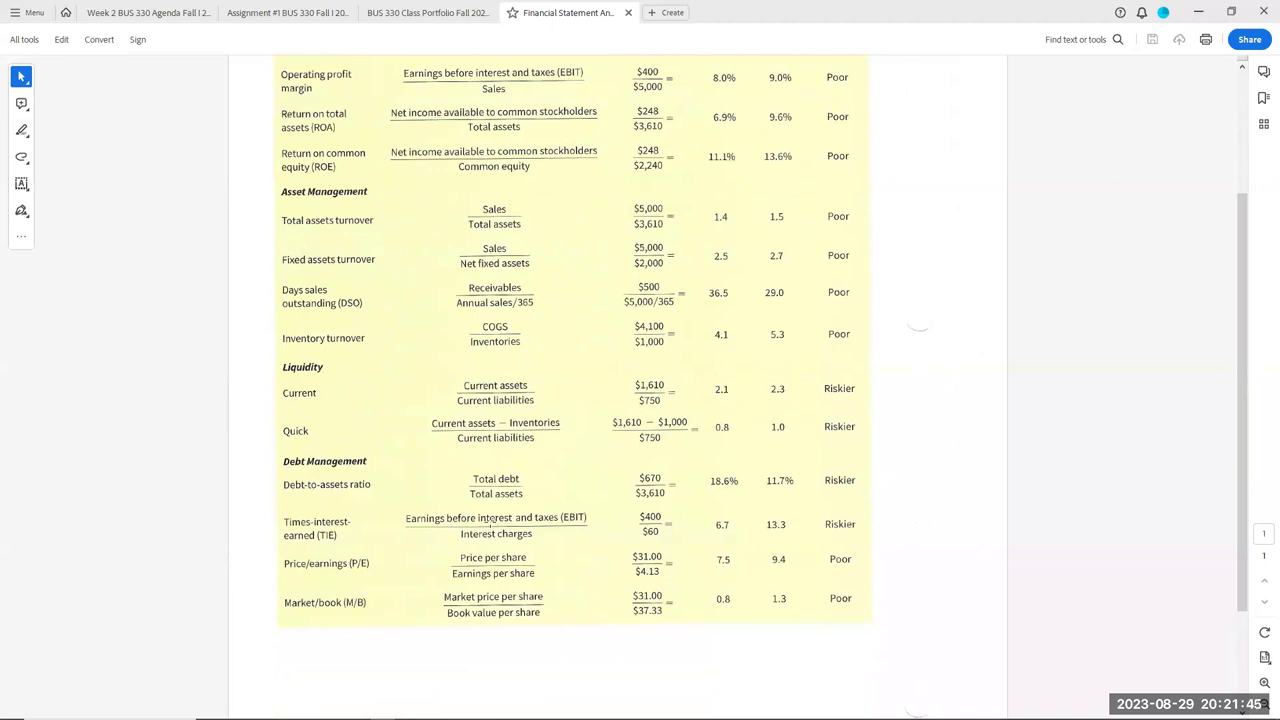
scroll(490, 521, up, 3)
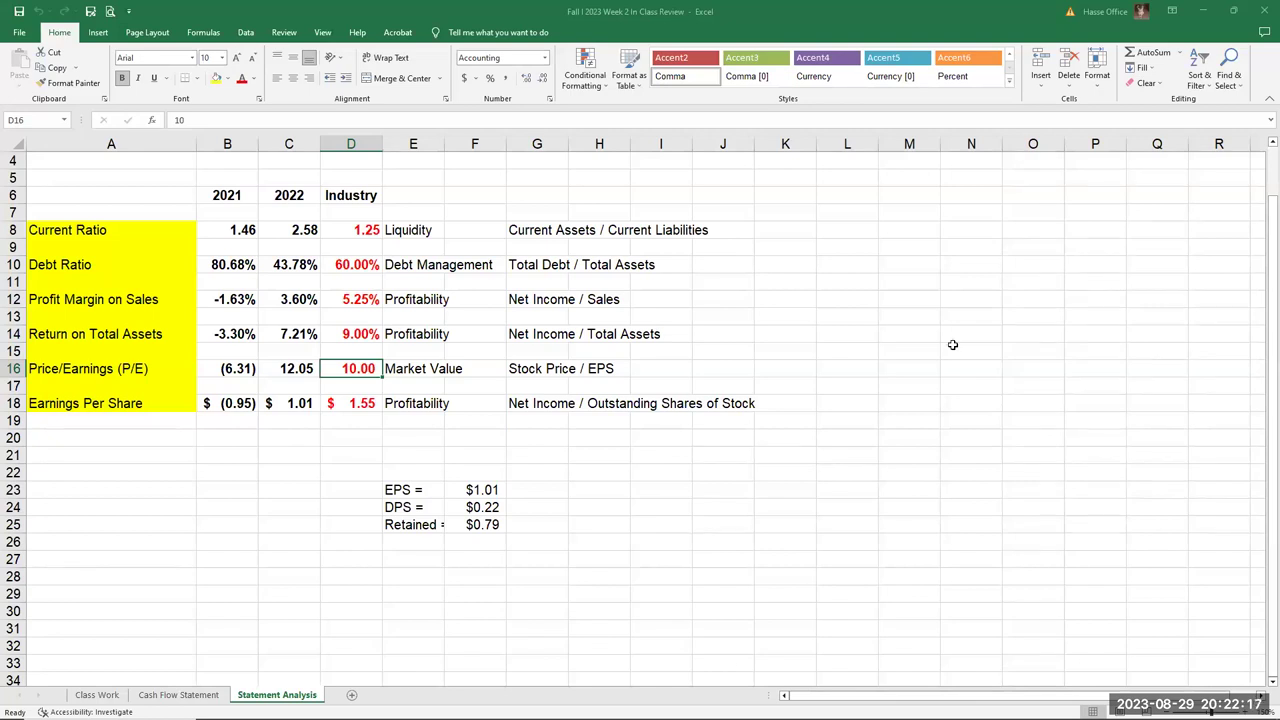
Look up total current assets and total current liabilities on Class Work for the current ratio.
click(398, 227)
click(556, 227)
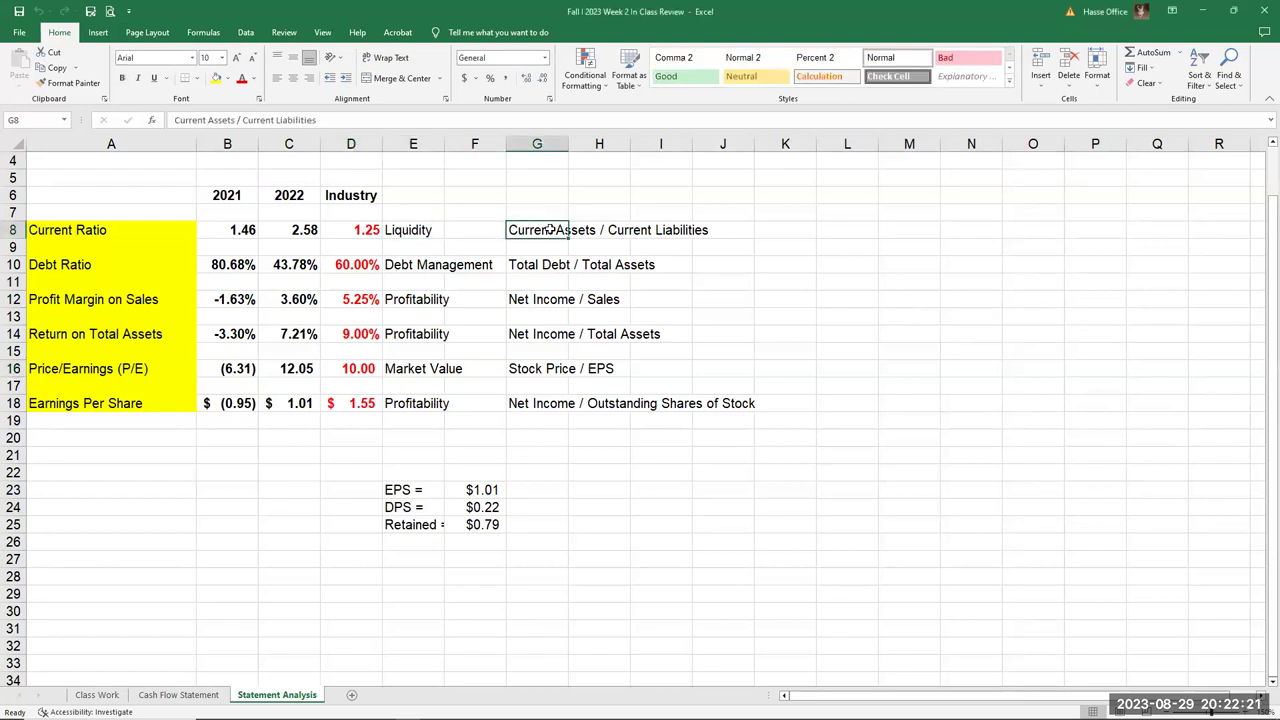
click(646, 232)
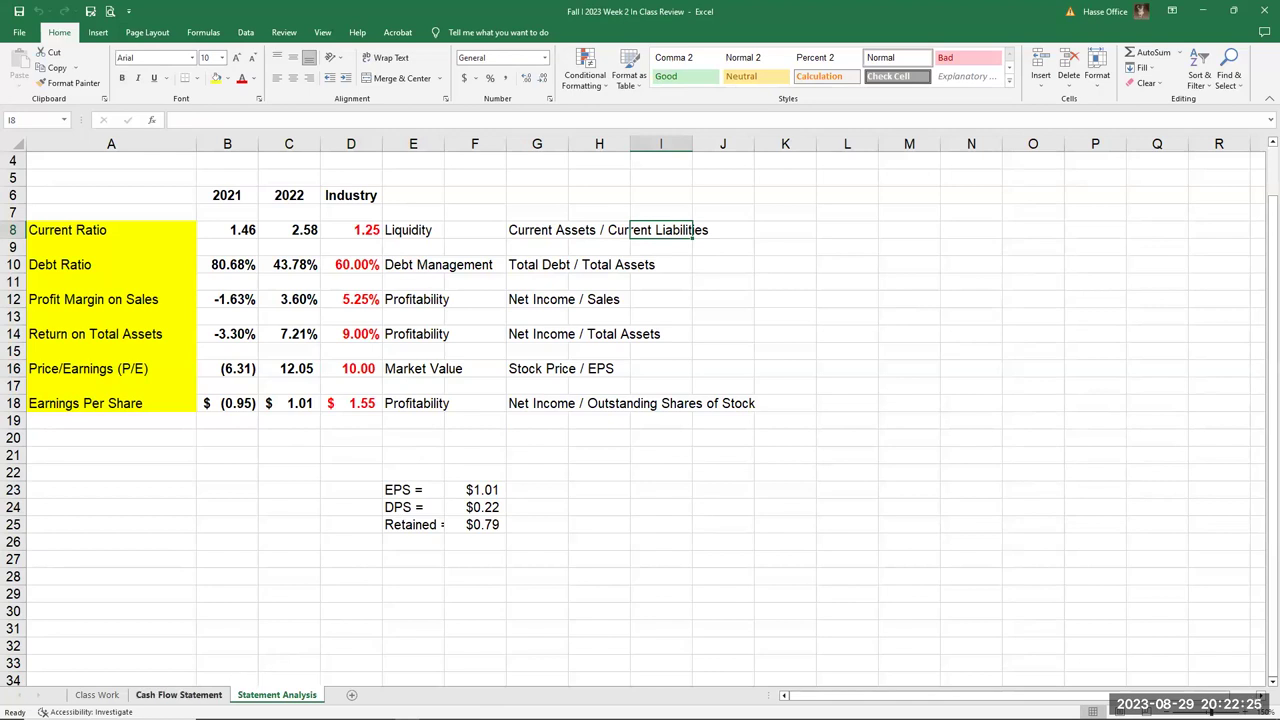
click(97, 694)
scroll(309, 399, up, 4)
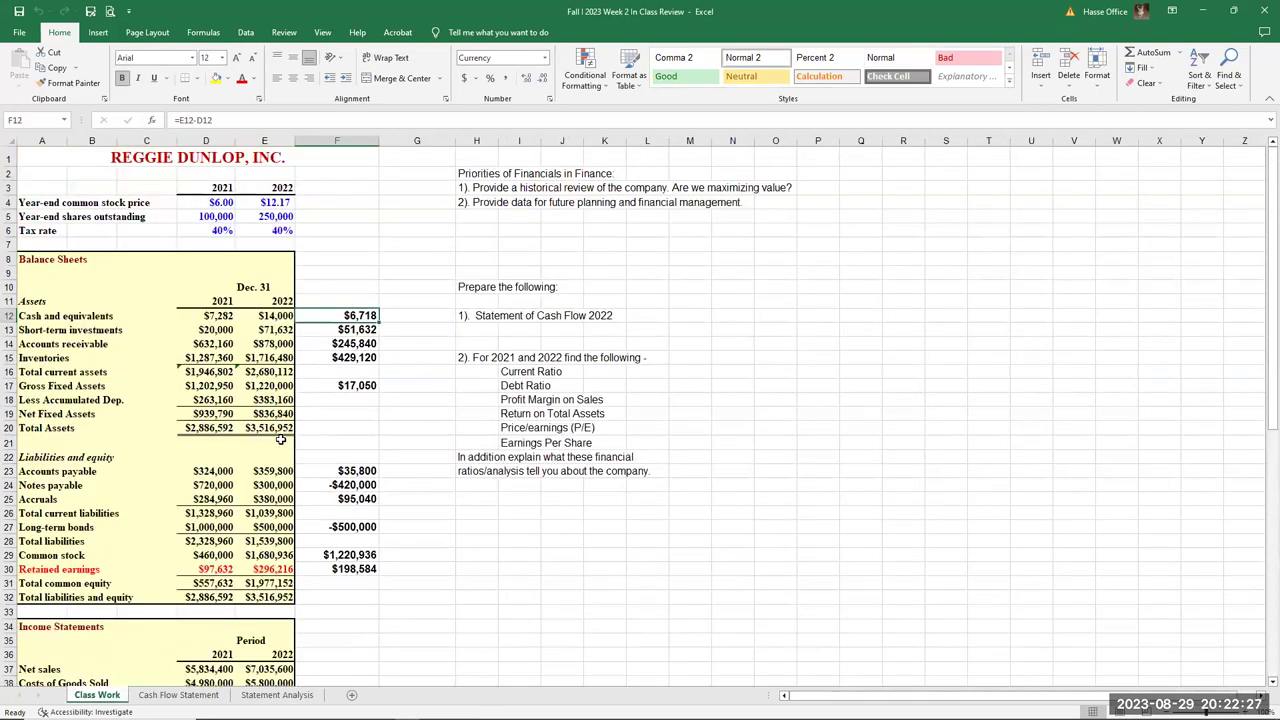
click(268, 371)
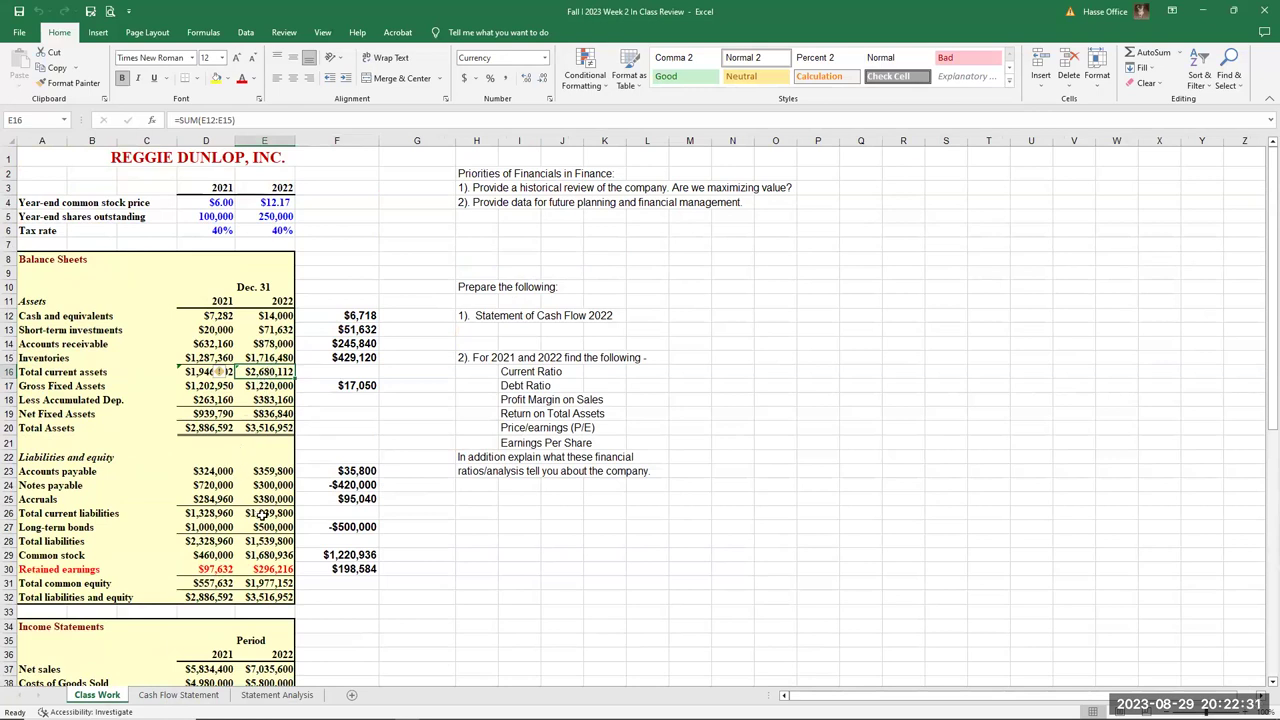
click(268, 511)
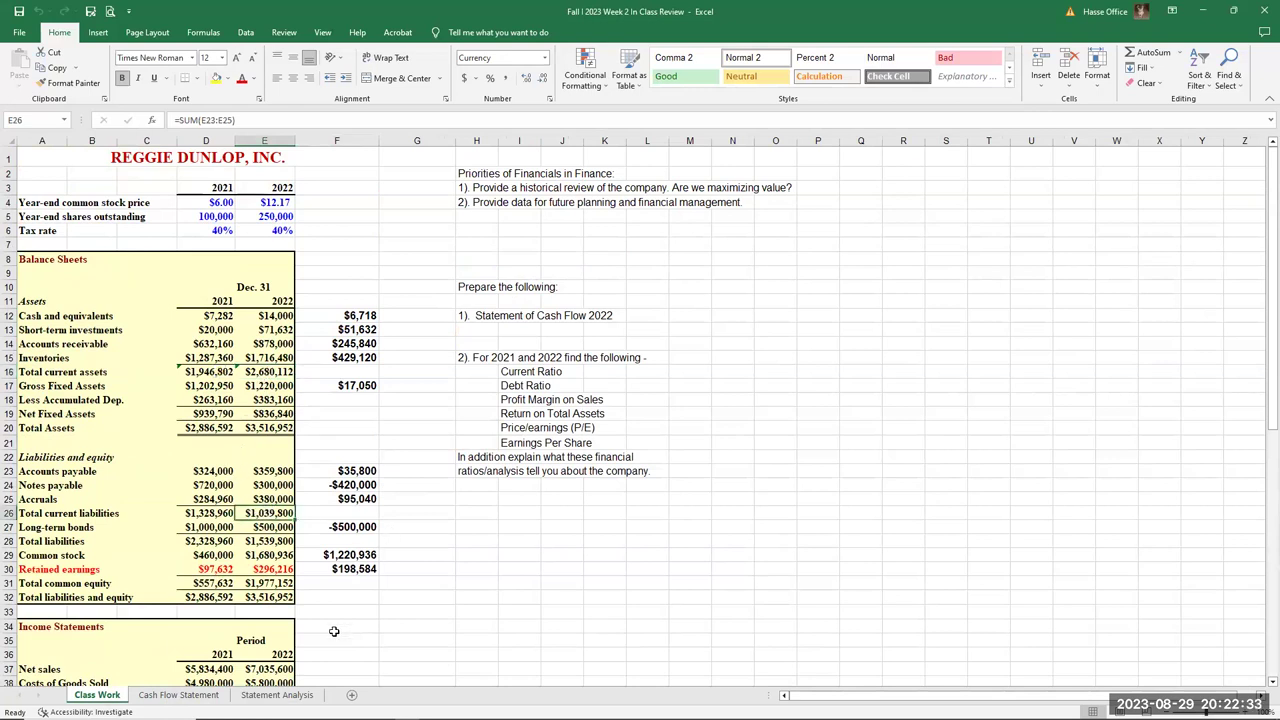
click(277, 695)
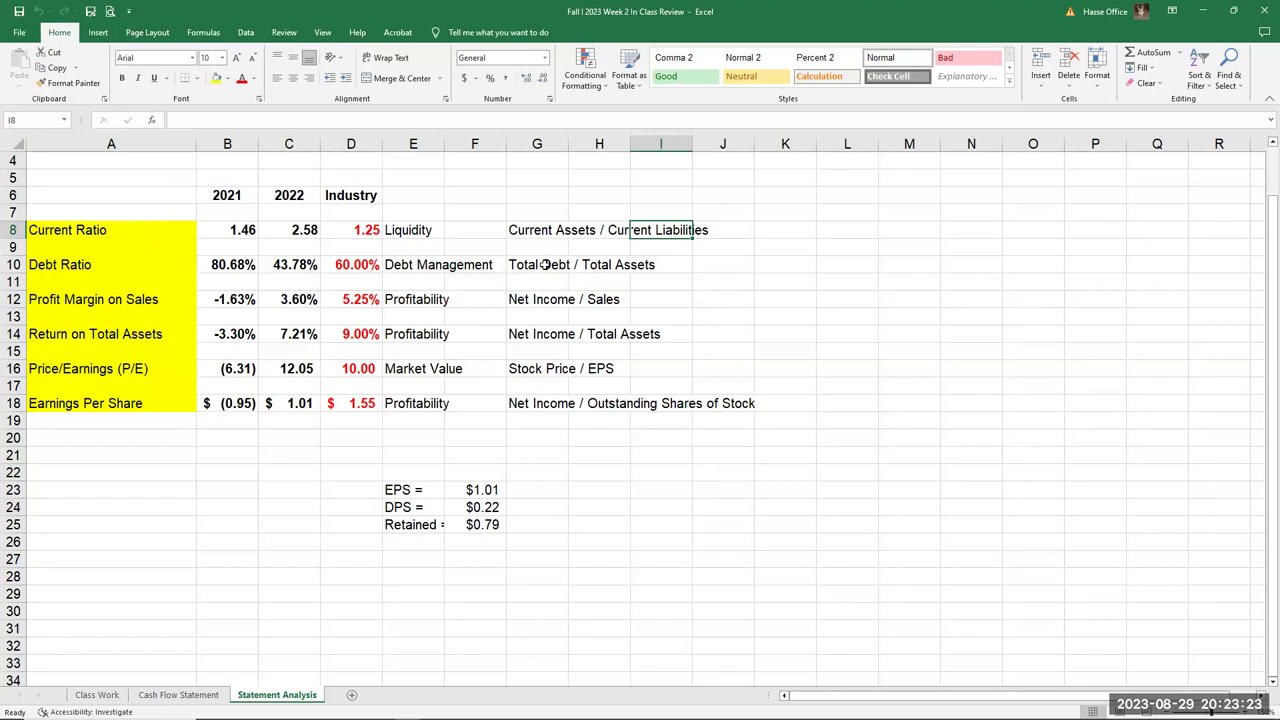
Look up total liabilities and total assets on Class Work for the debt ratio.
click(97, 695)
scroll(132, 644, down, 1)
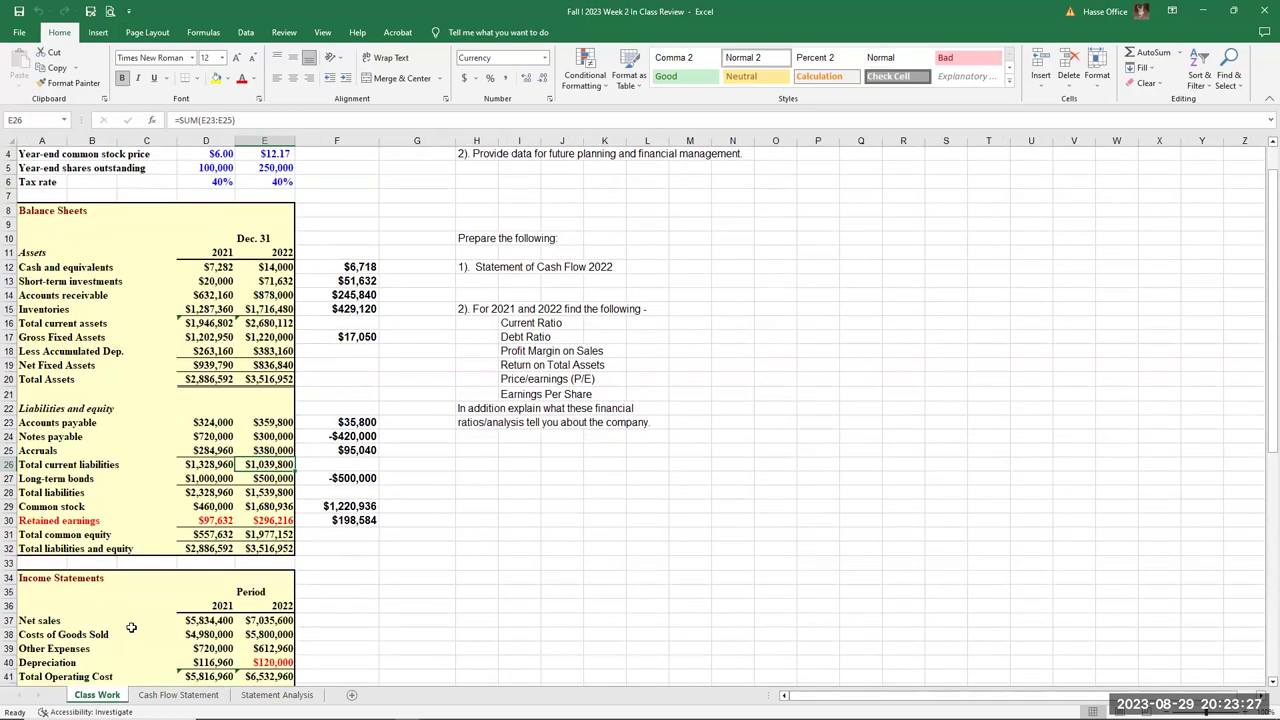
click(266, 492)
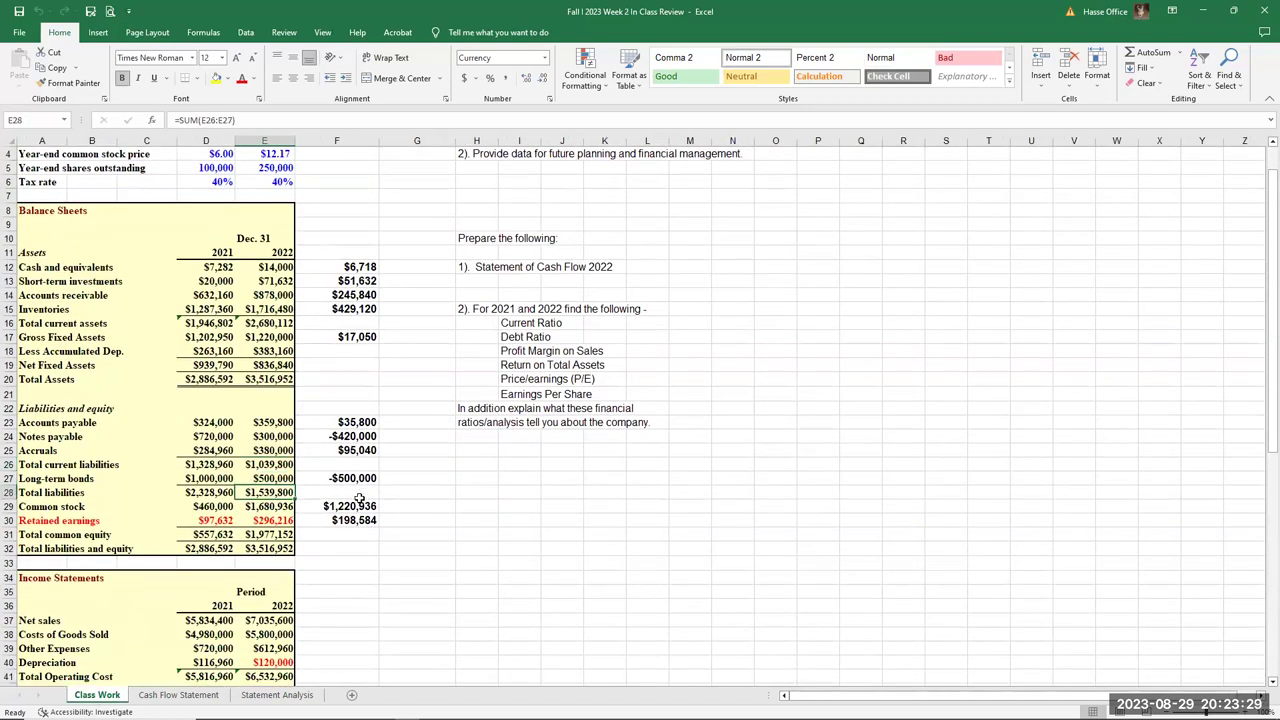
click(268, 380)
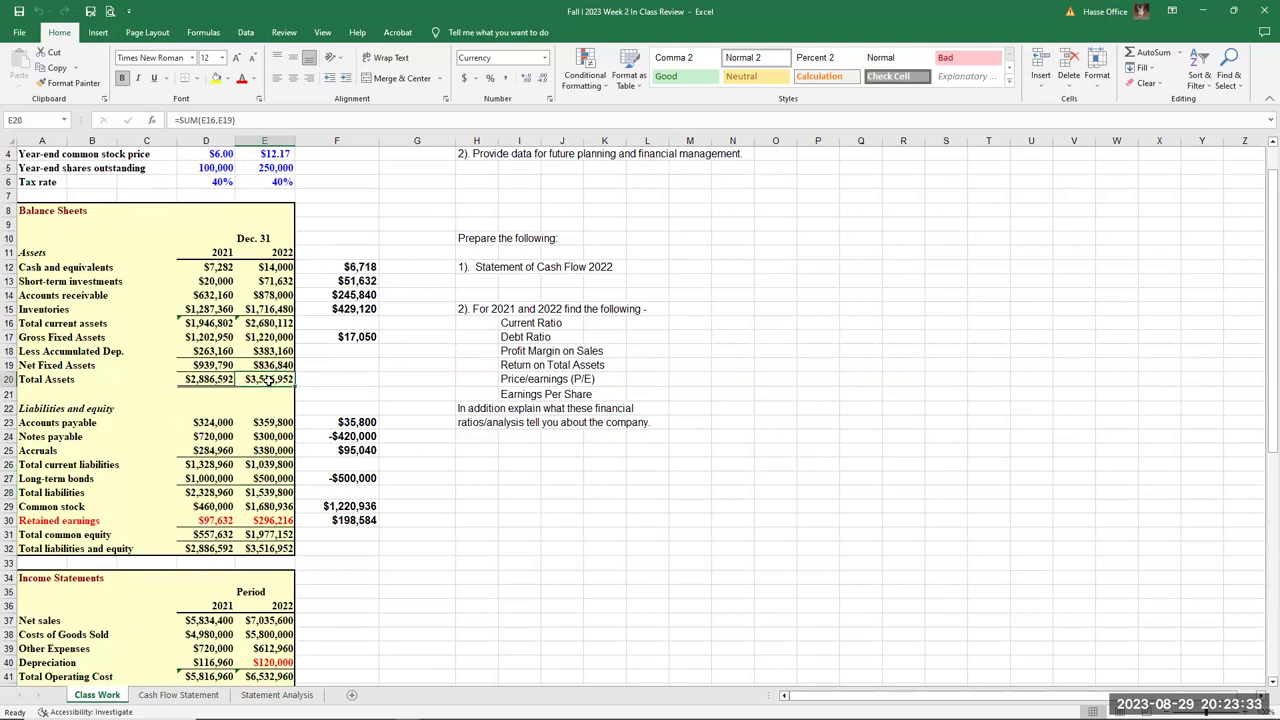
click(240, 694)
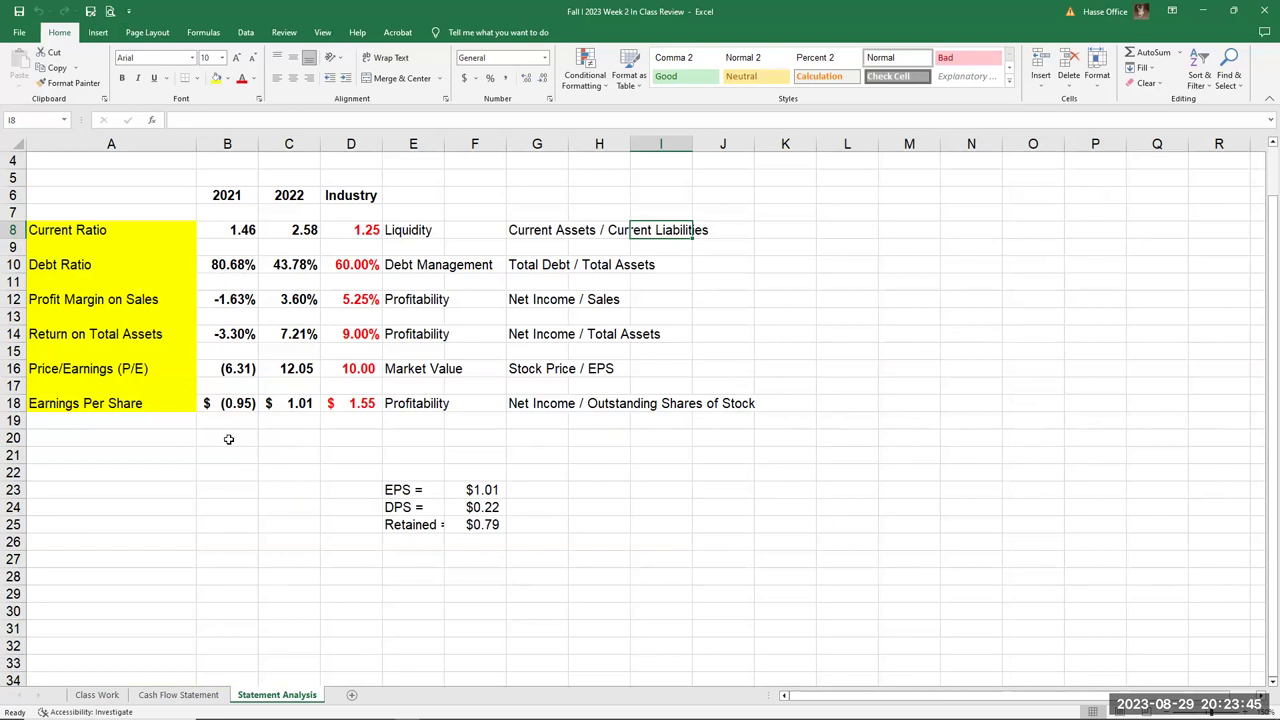
Compare the debt ratio formula, 43.78%, with the 60.00% industry average.
click(180, 694)
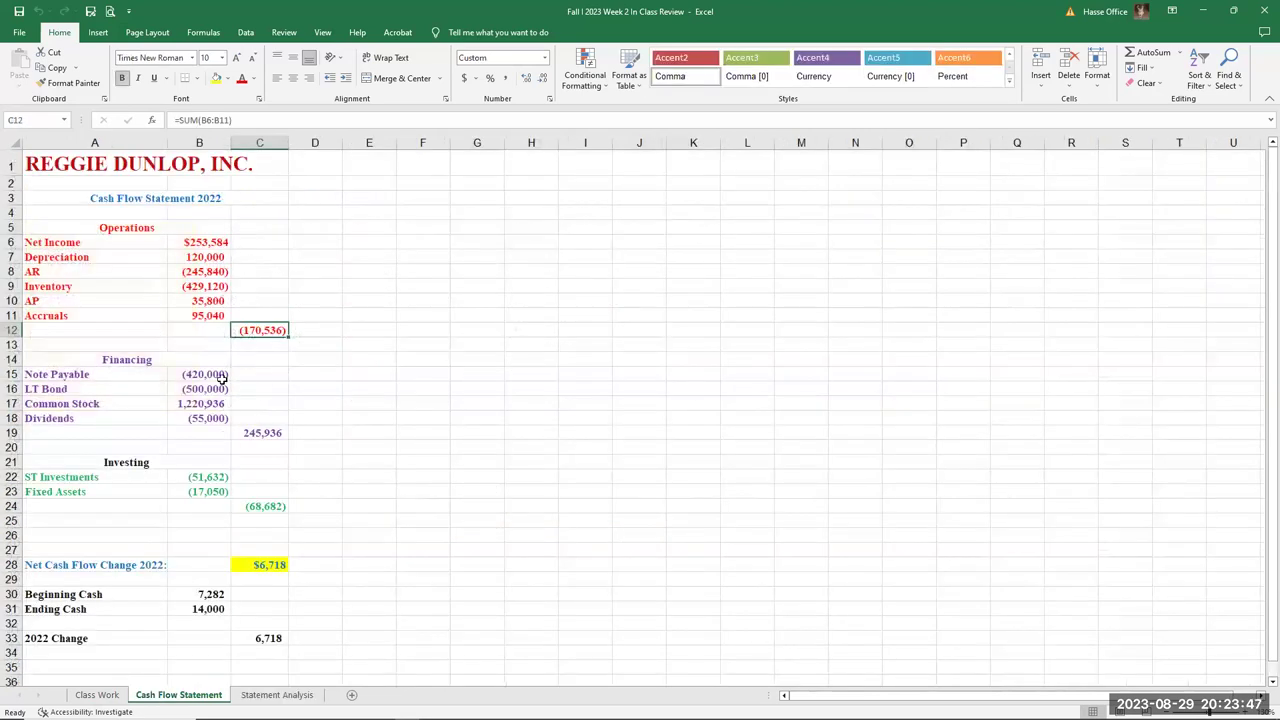
drag(214, 375, 214, 389)
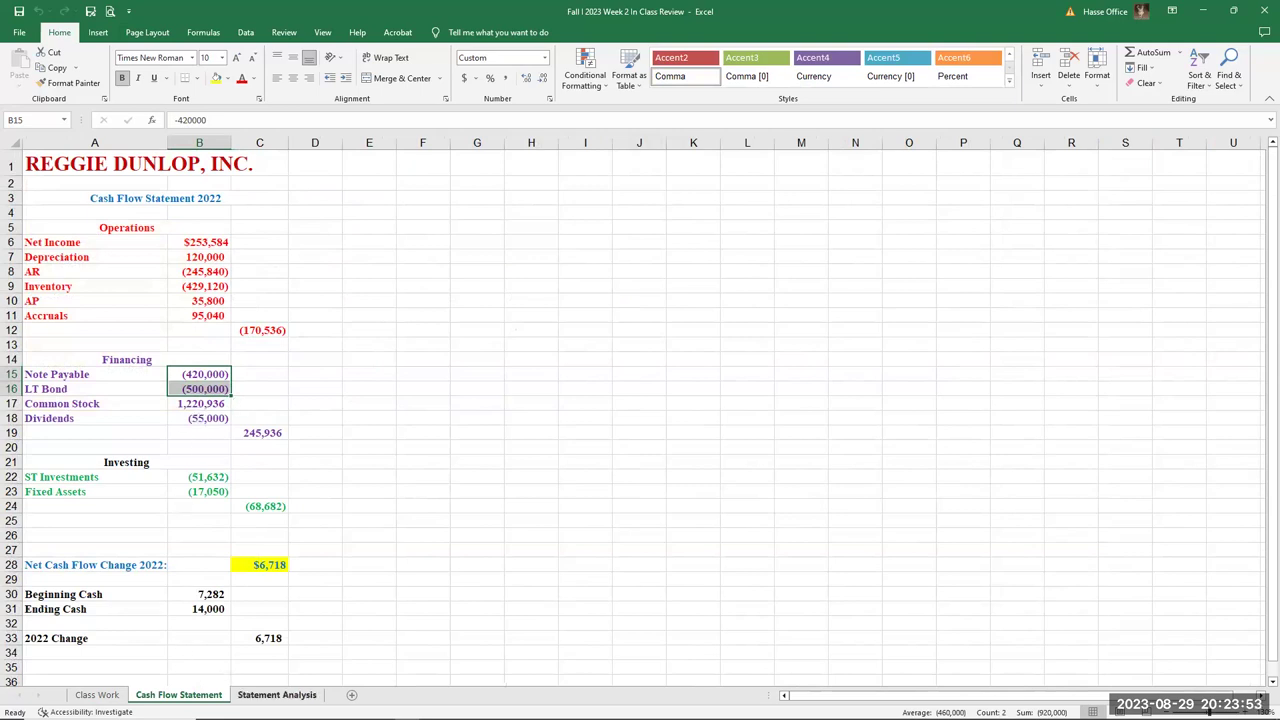
click(277, 694)
click(282, 272)
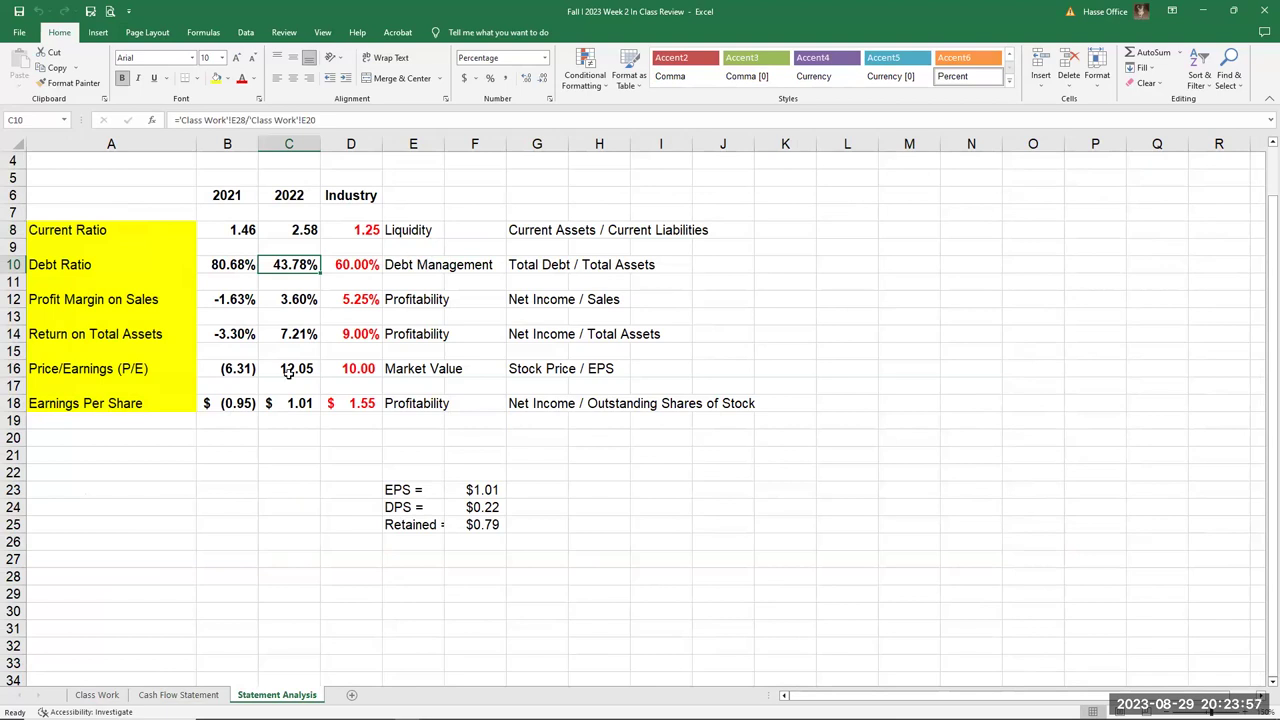
click(358, 265)
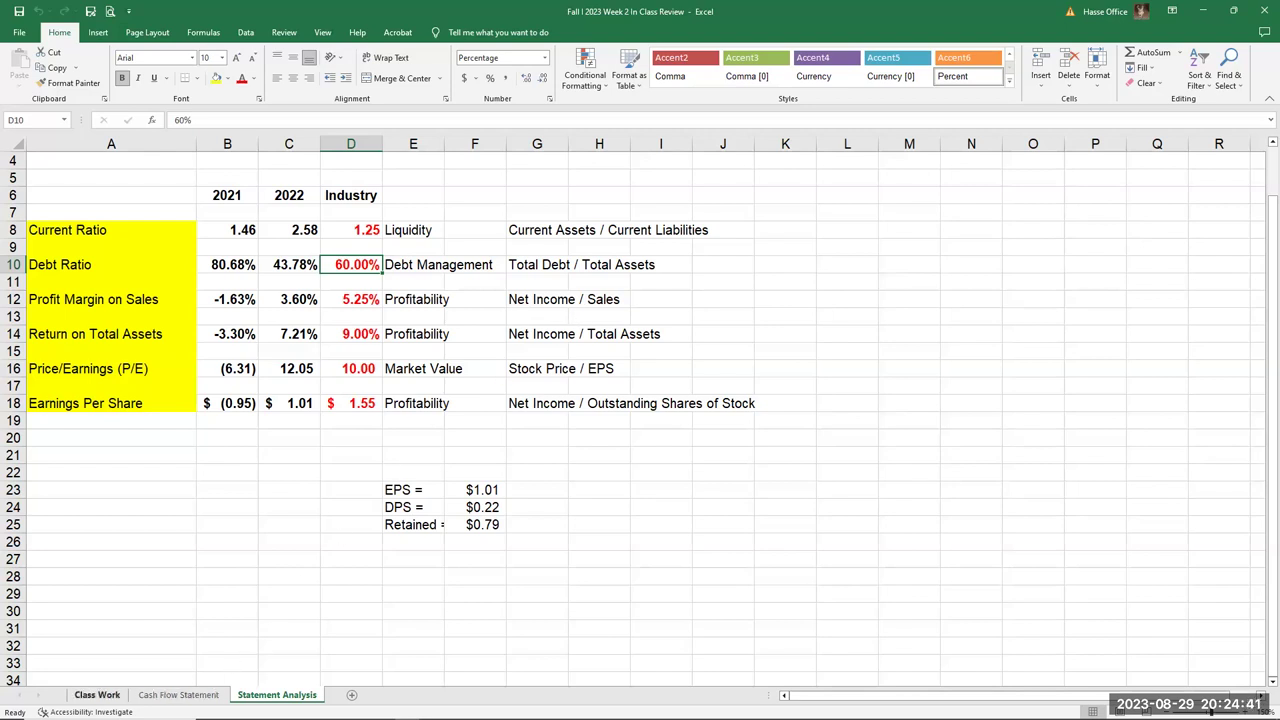
click(100, 695)
scroll(166, 562, down, 4)
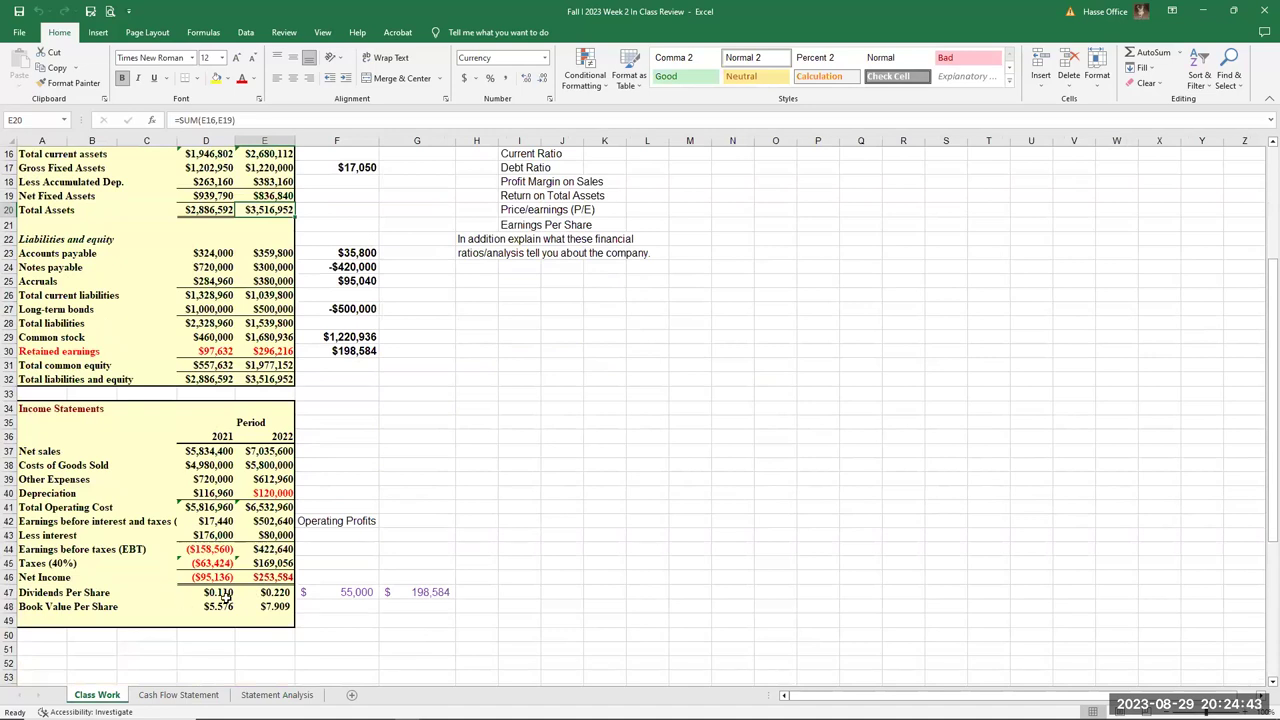
click(262, 577)
click(272, 452)
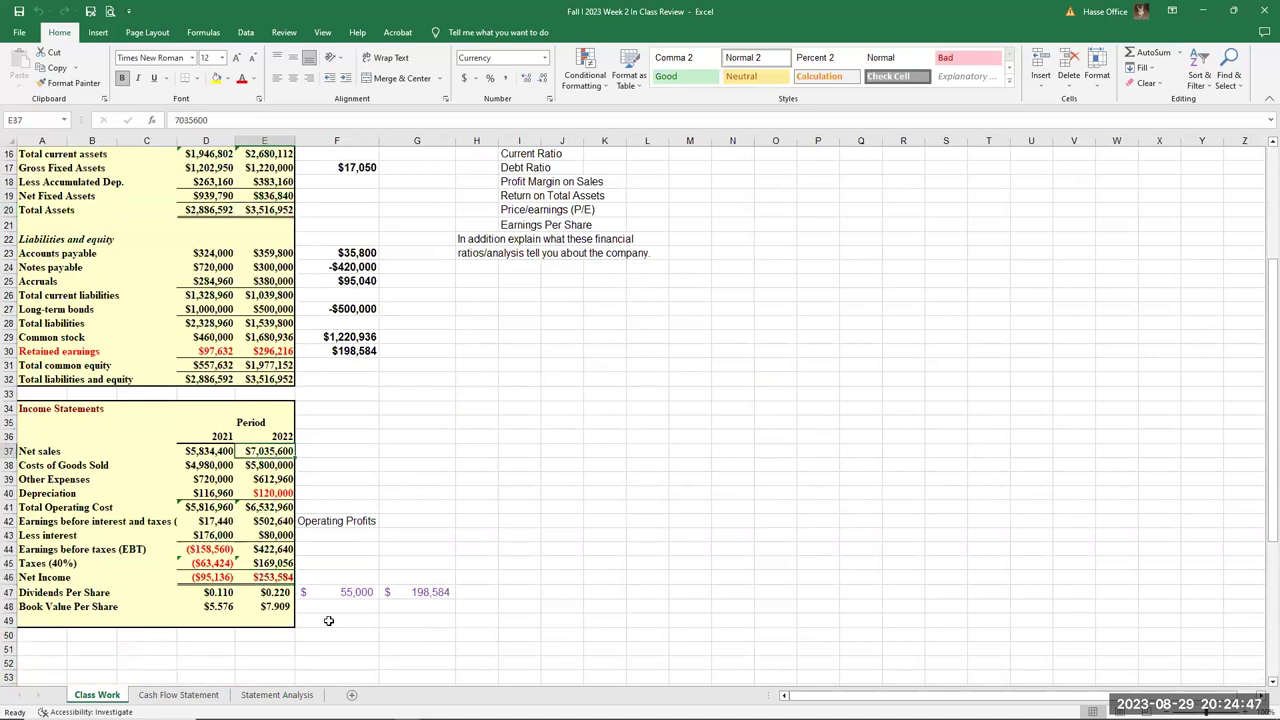
click(266, 695)
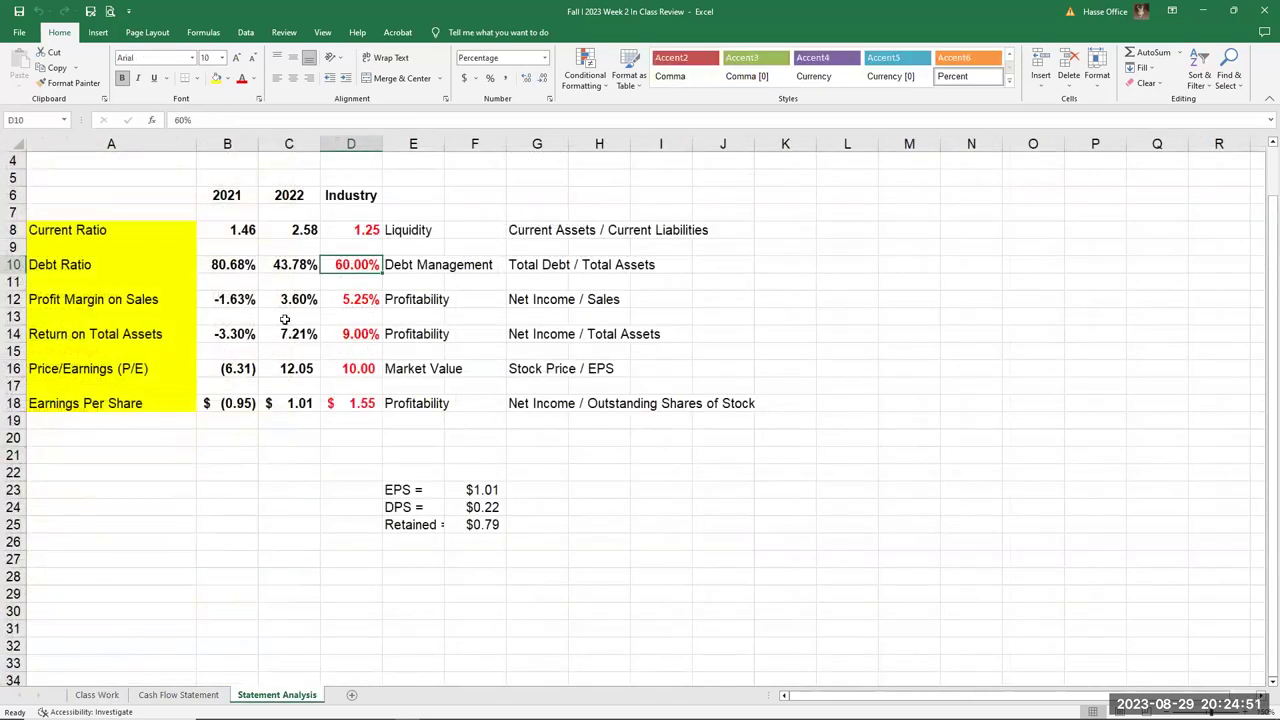
click(356, 300)
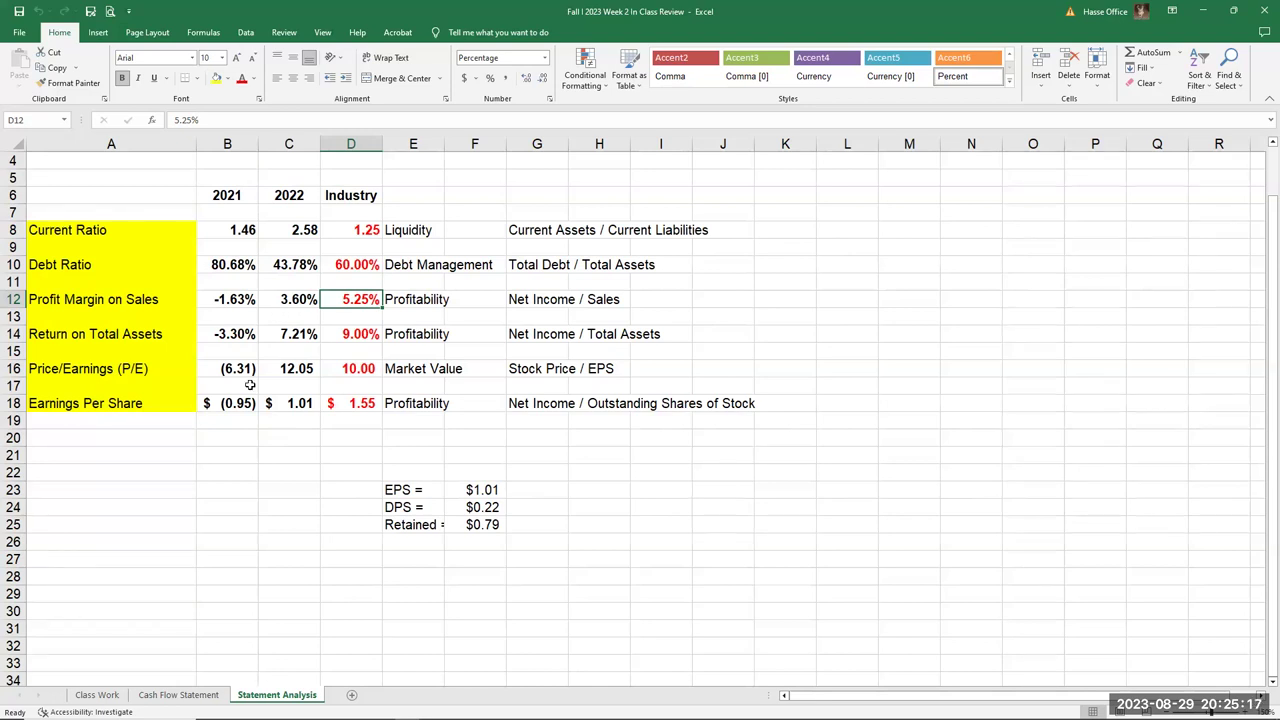
click(49, 335)
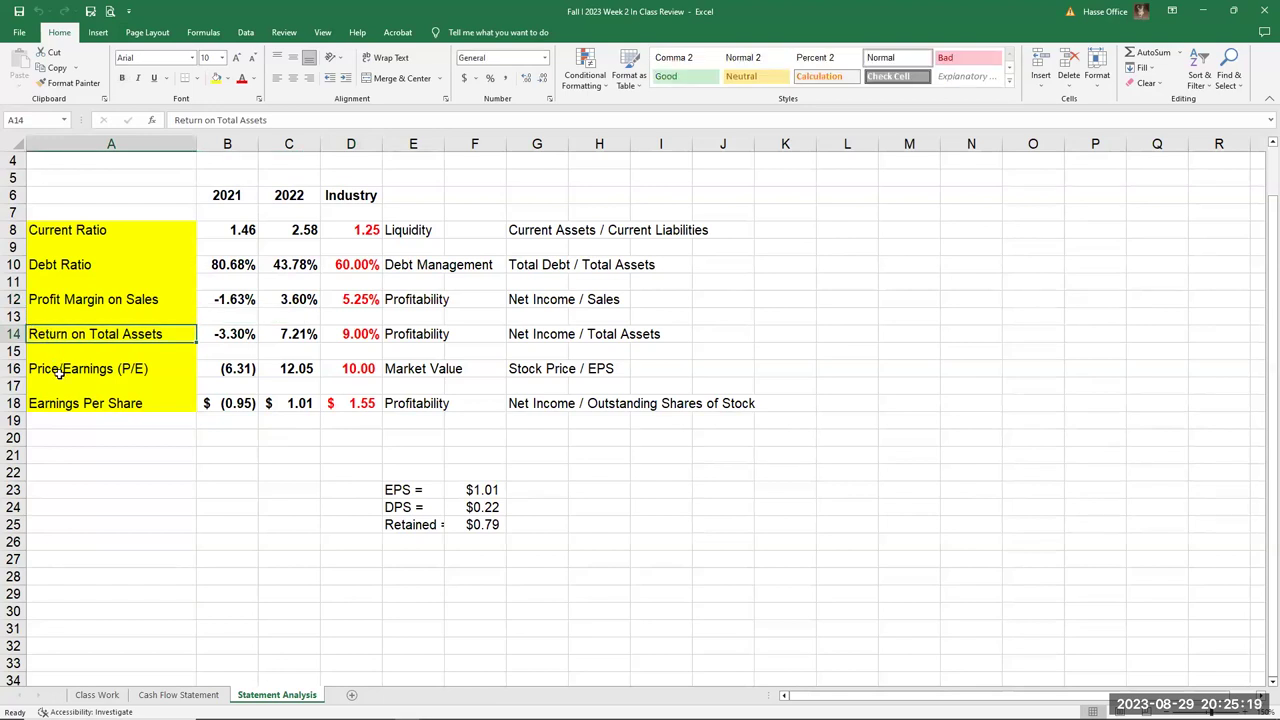
click(533, 336)
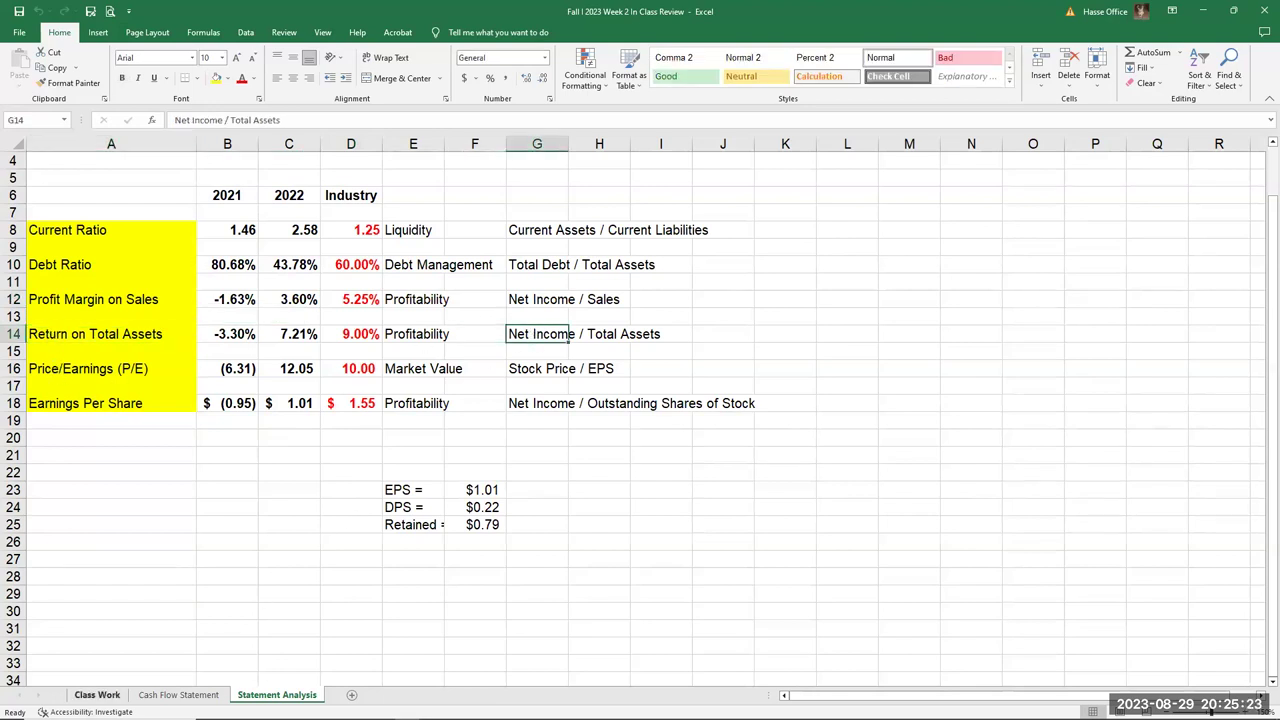
click(97, 694)
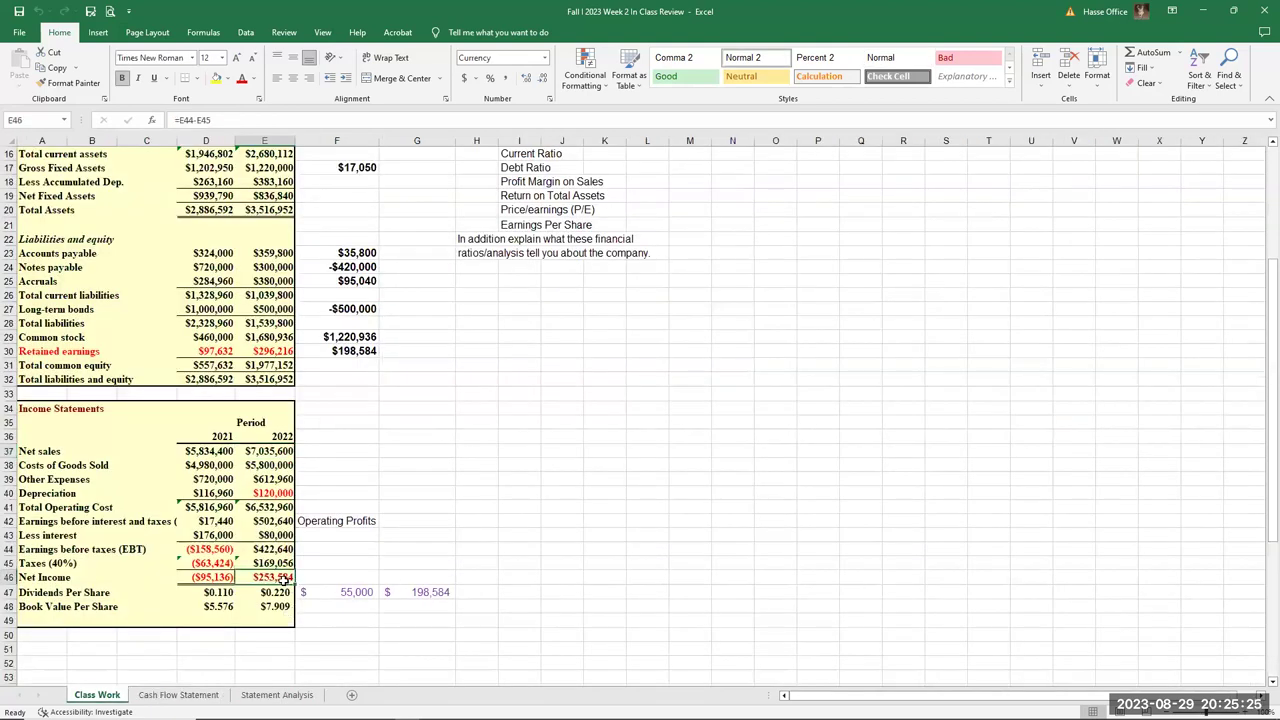
click(263, 212)
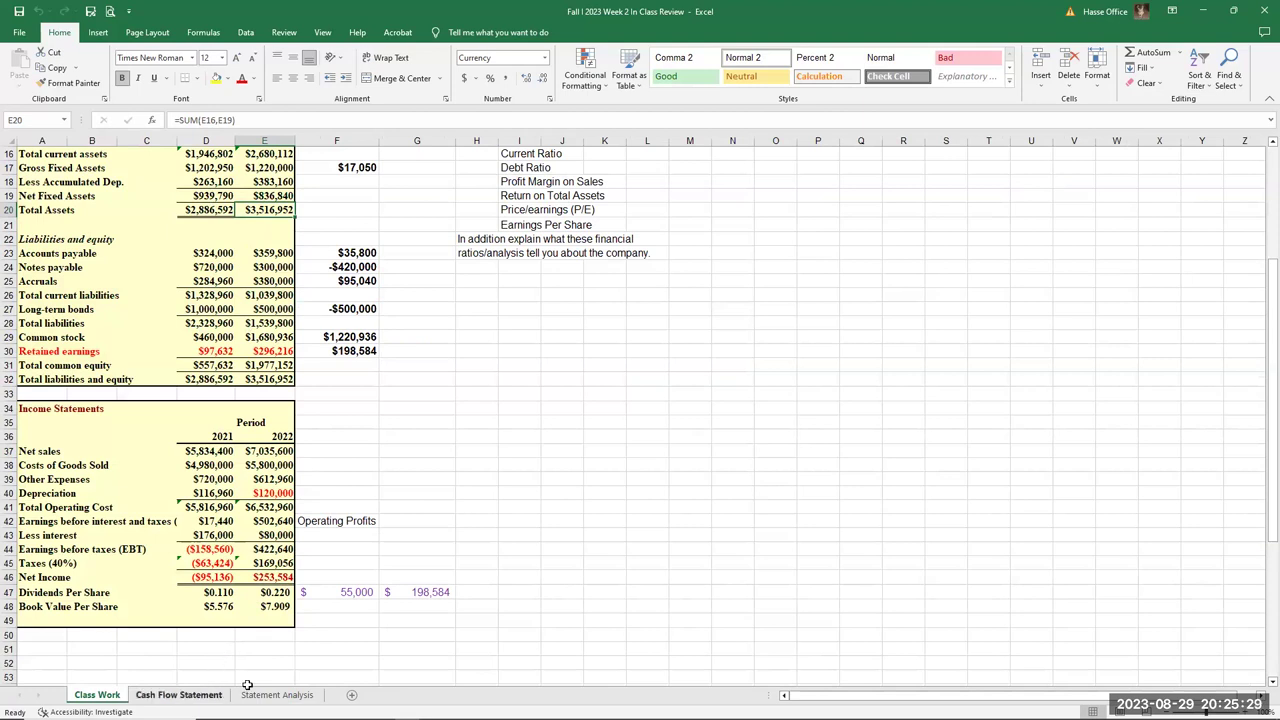
click(276, 694)
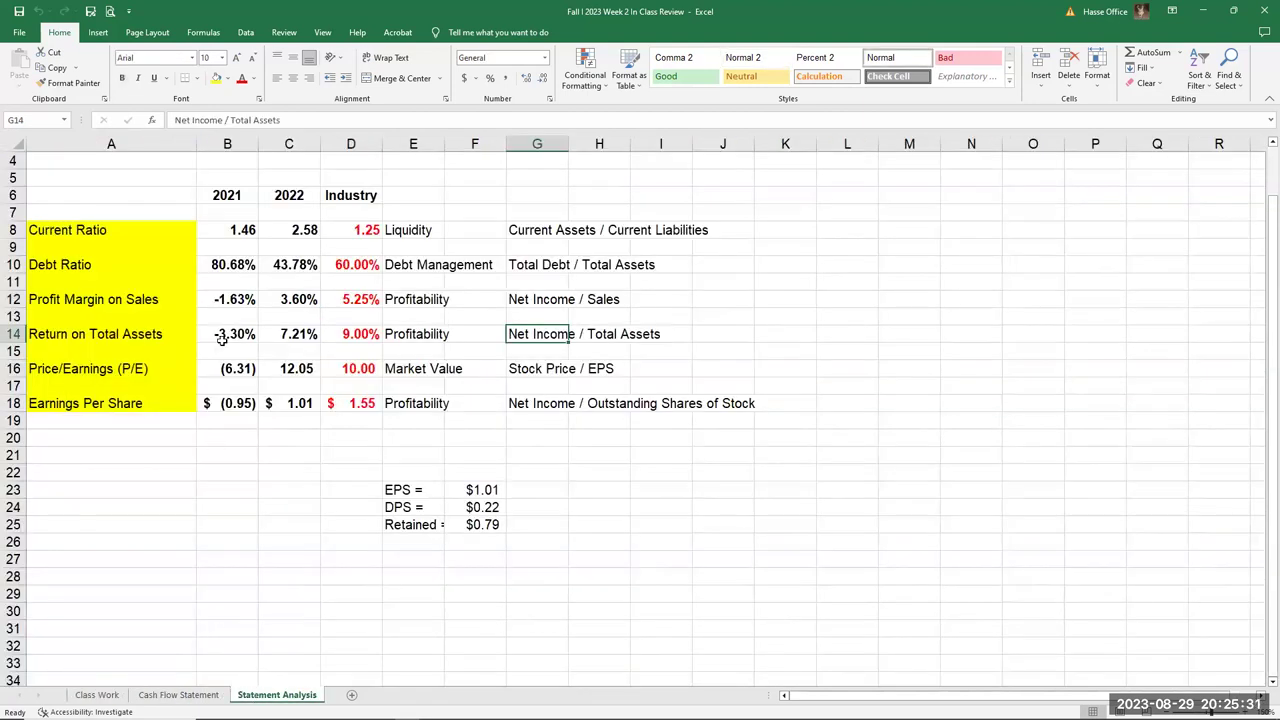
click(289, 333)
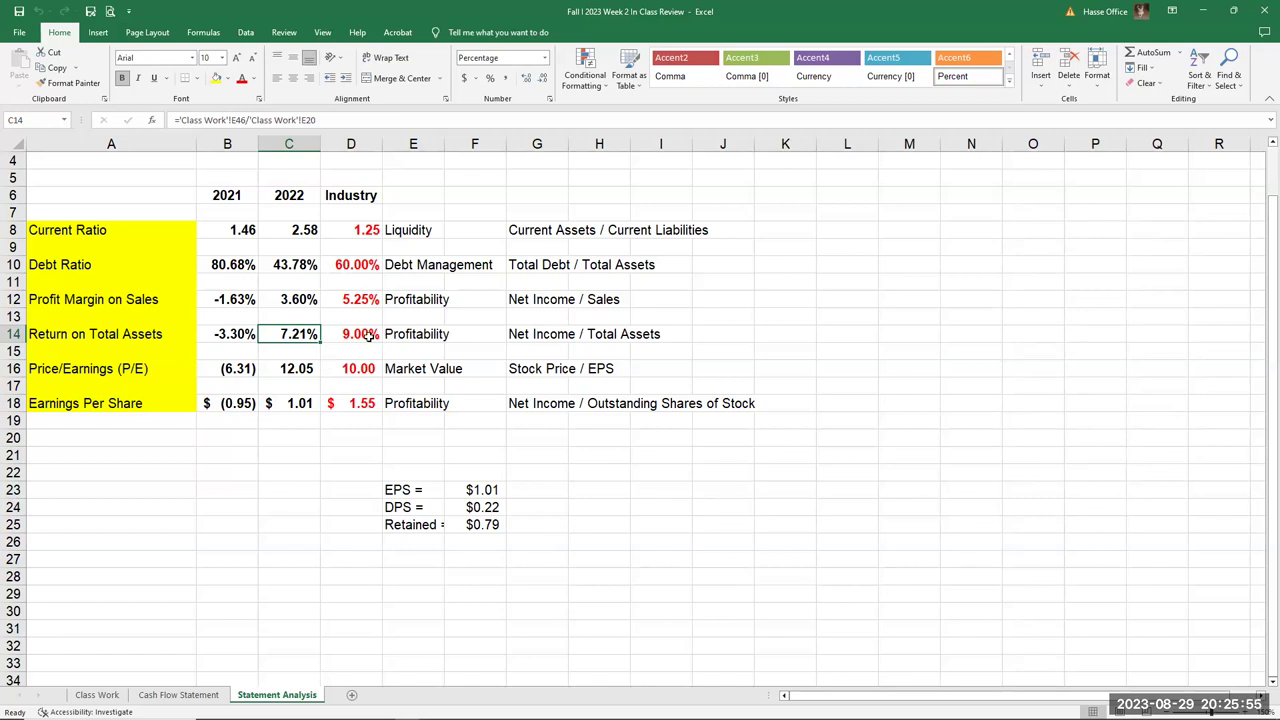
click(368, 337)
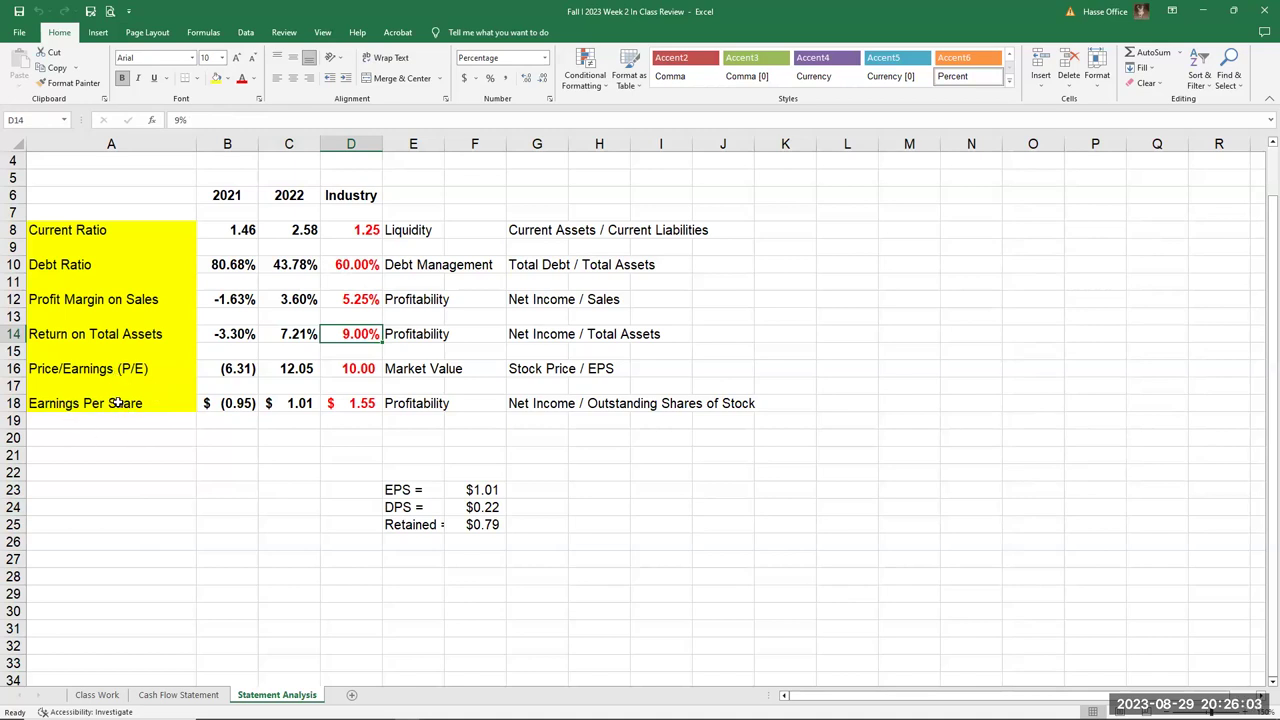
click(540, 402)
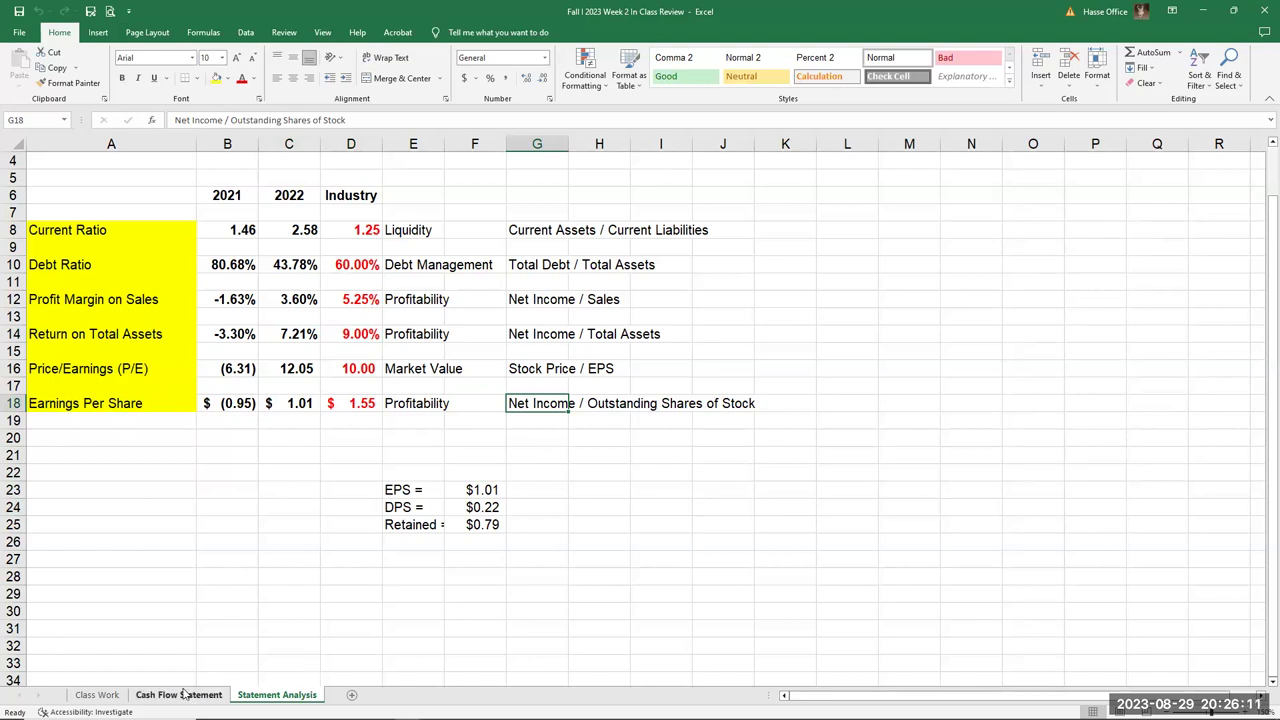
click(80, 695)
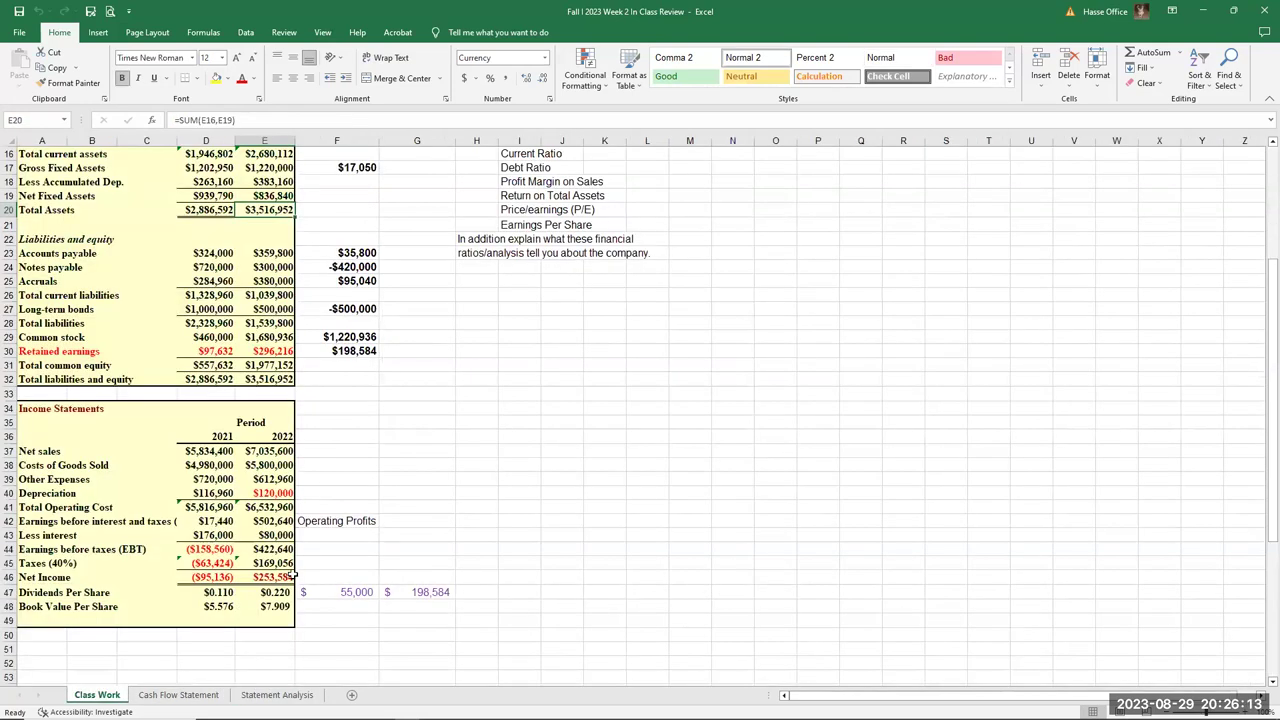
scroll(334, 592, up, 5)
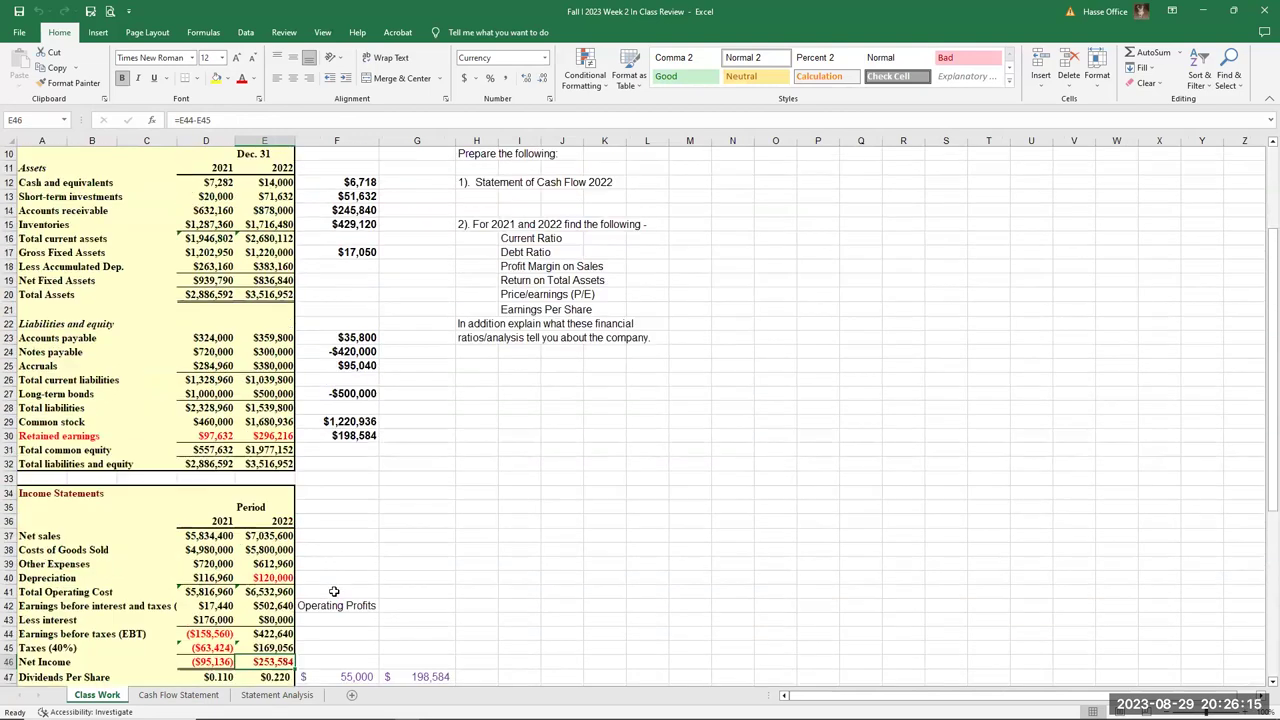
click(260, 218)
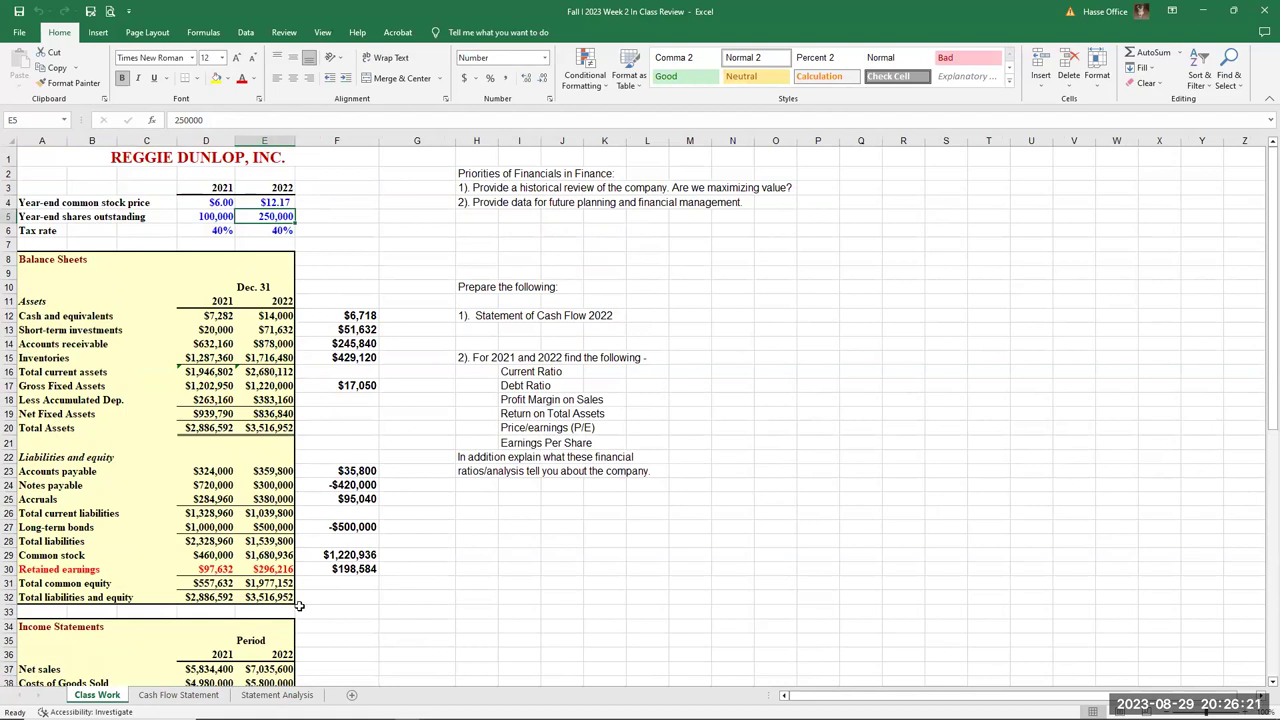
click(262, 695)
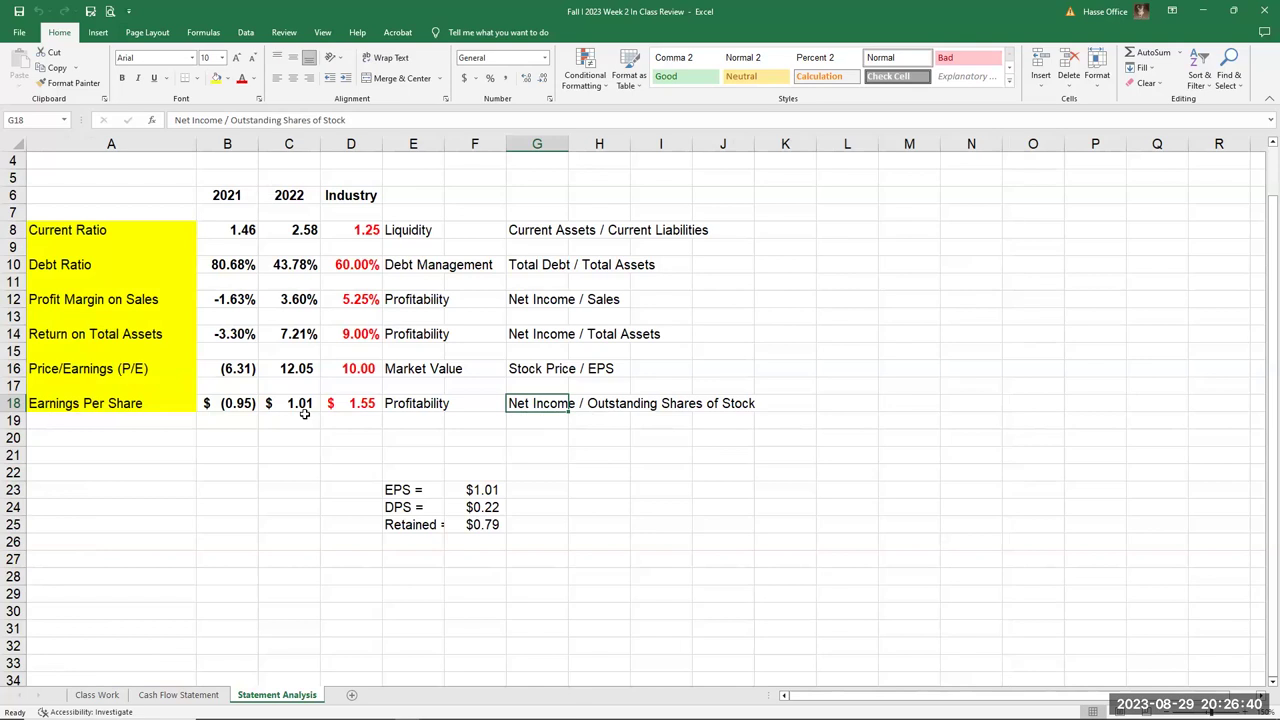
click(247, 410)
click(284, 403)
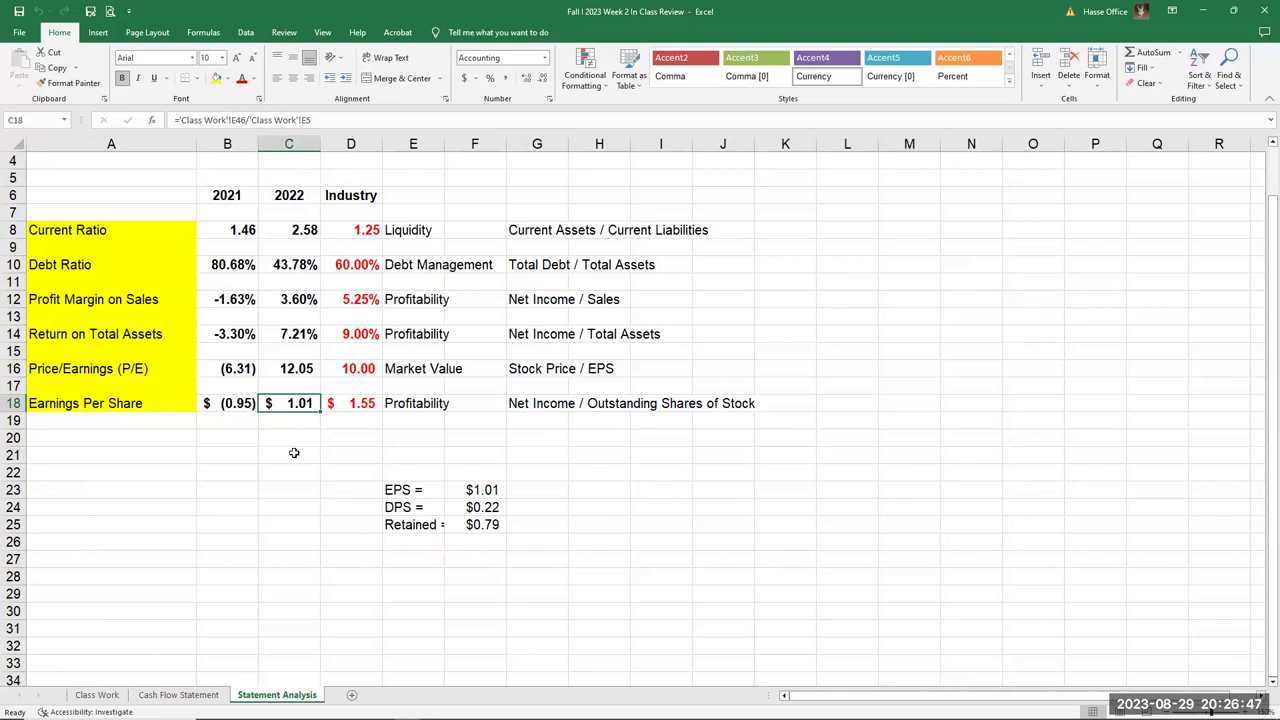
click(238, 410)
click(288, 404)
click(97, 695)
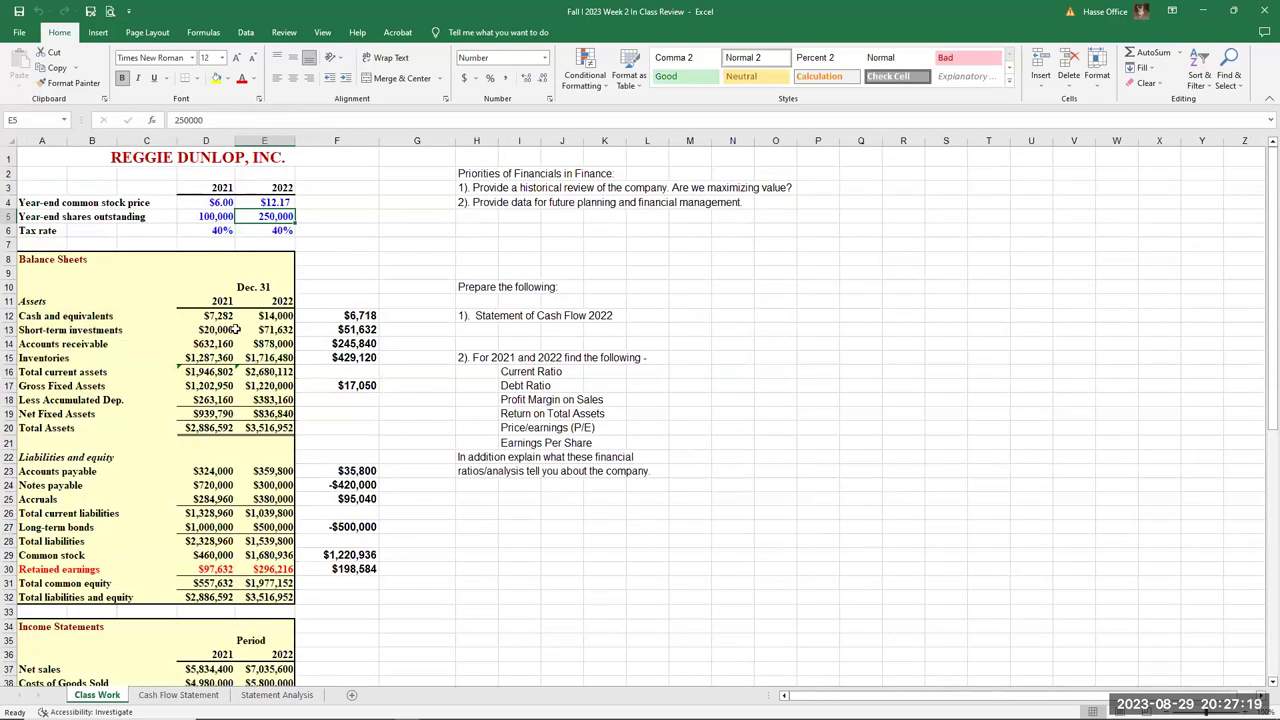
click(266, 203)
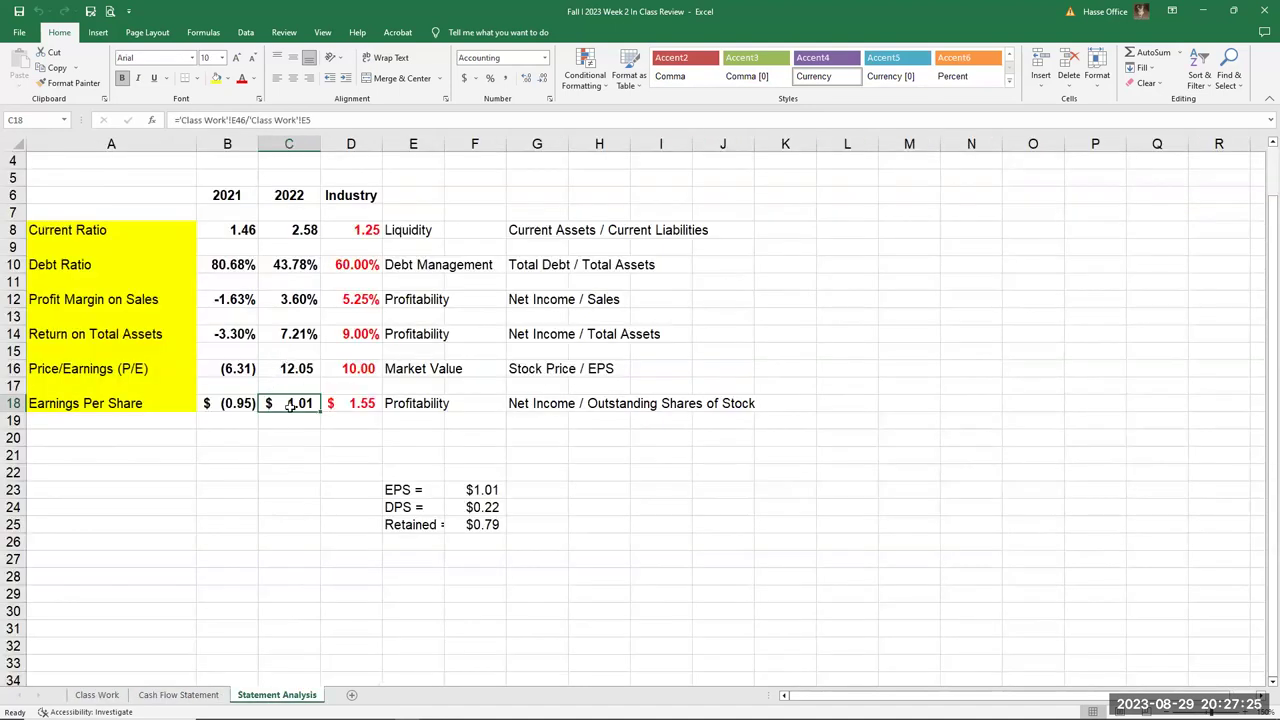
click(303, 370)
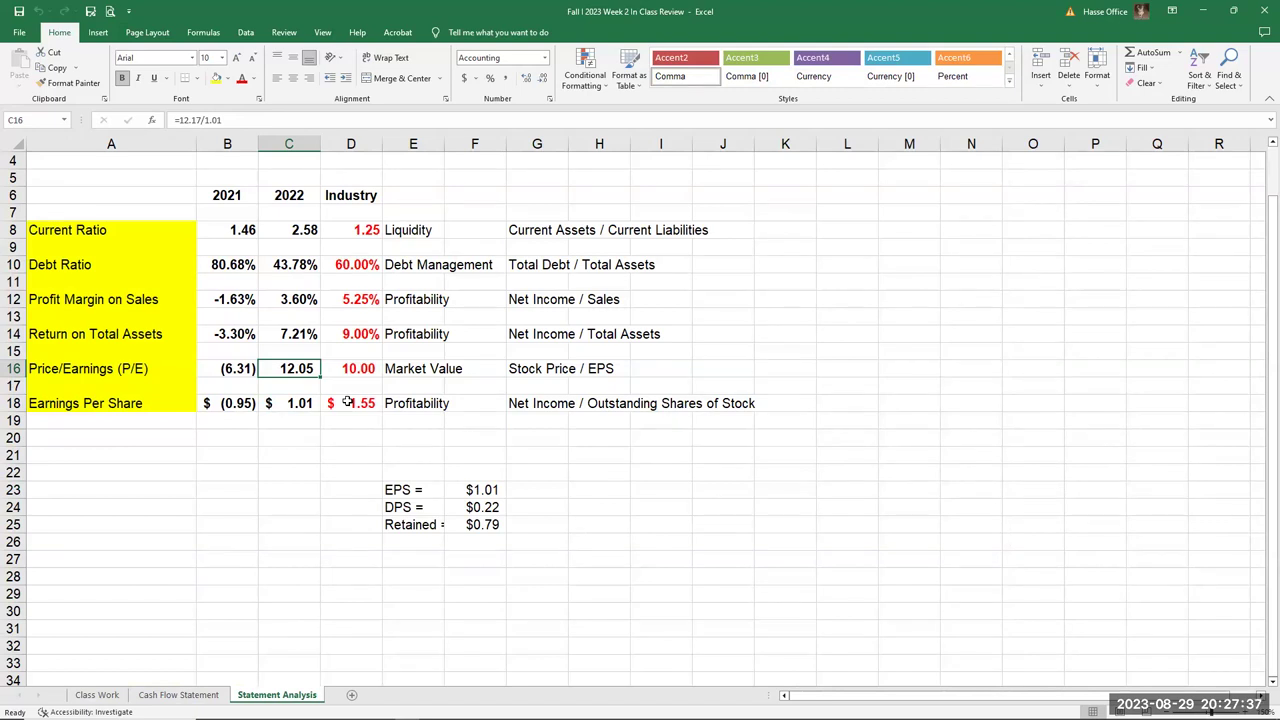
click(360, 370)
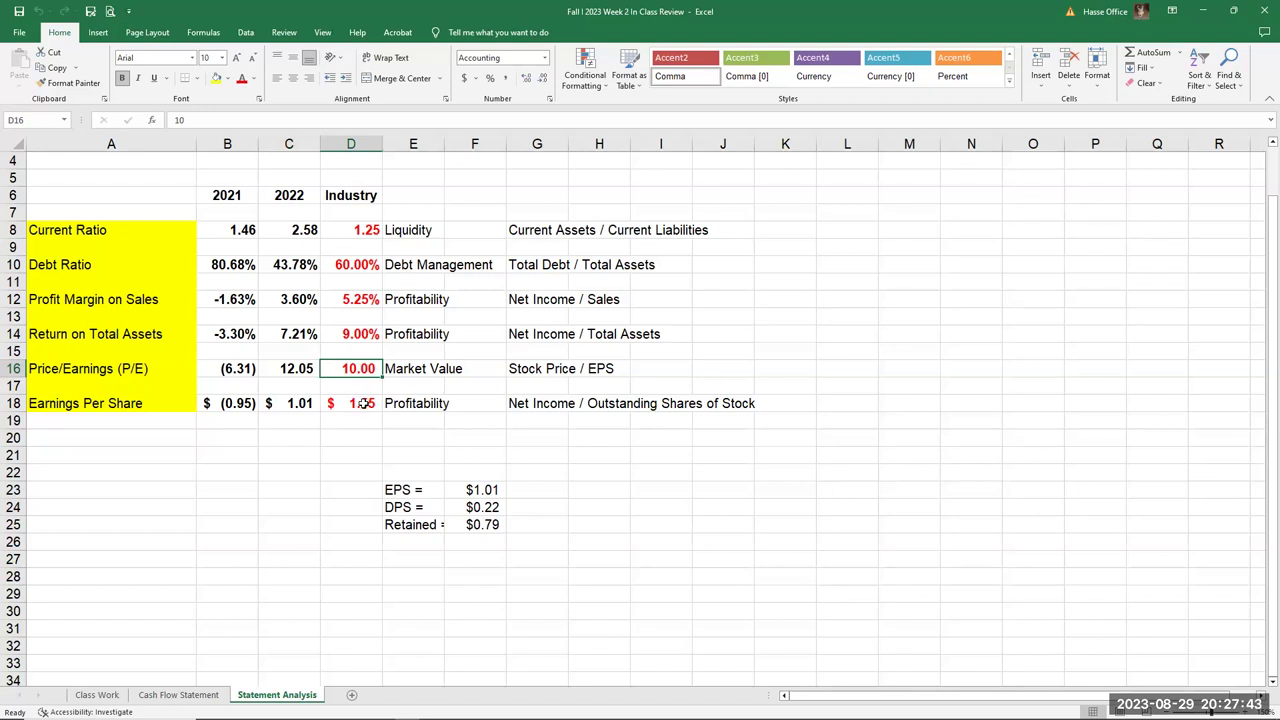
click(304, 368)
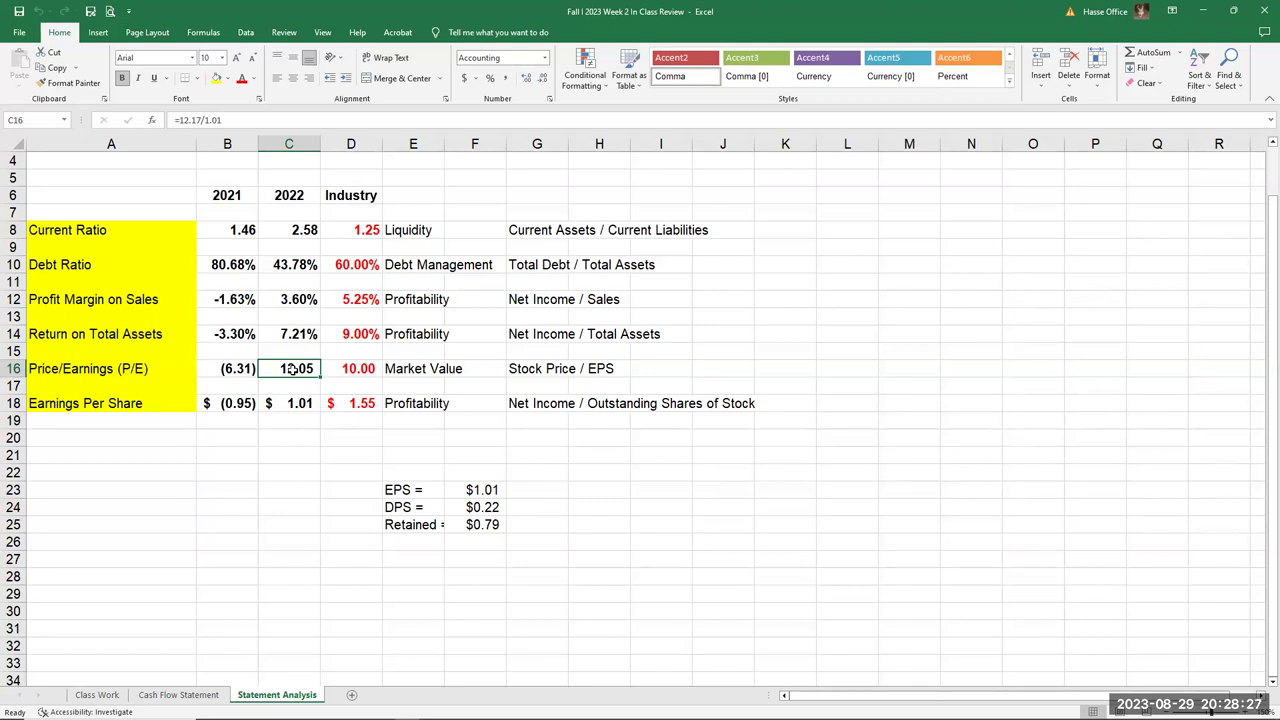
Review the ratio categories, 2021/2022 current and debt ratios, and the column D industry averages.
click(395, 231)
click(407, 266)
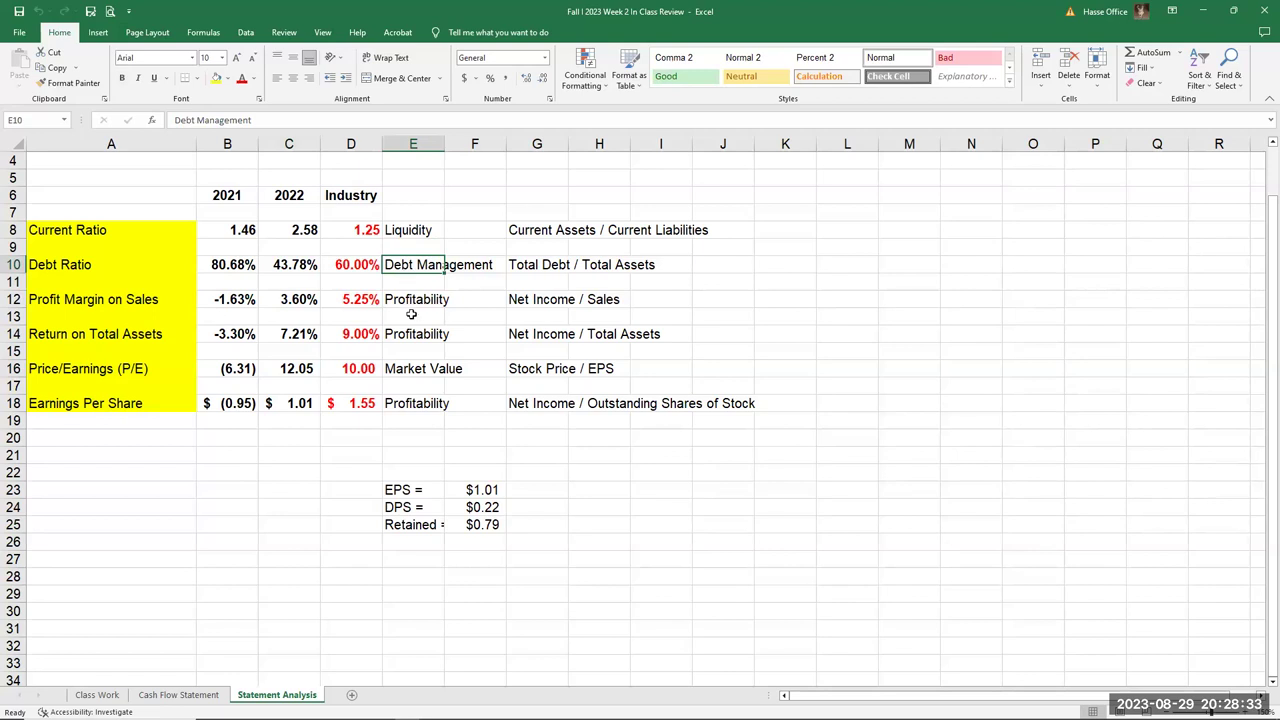
click(392, 370)
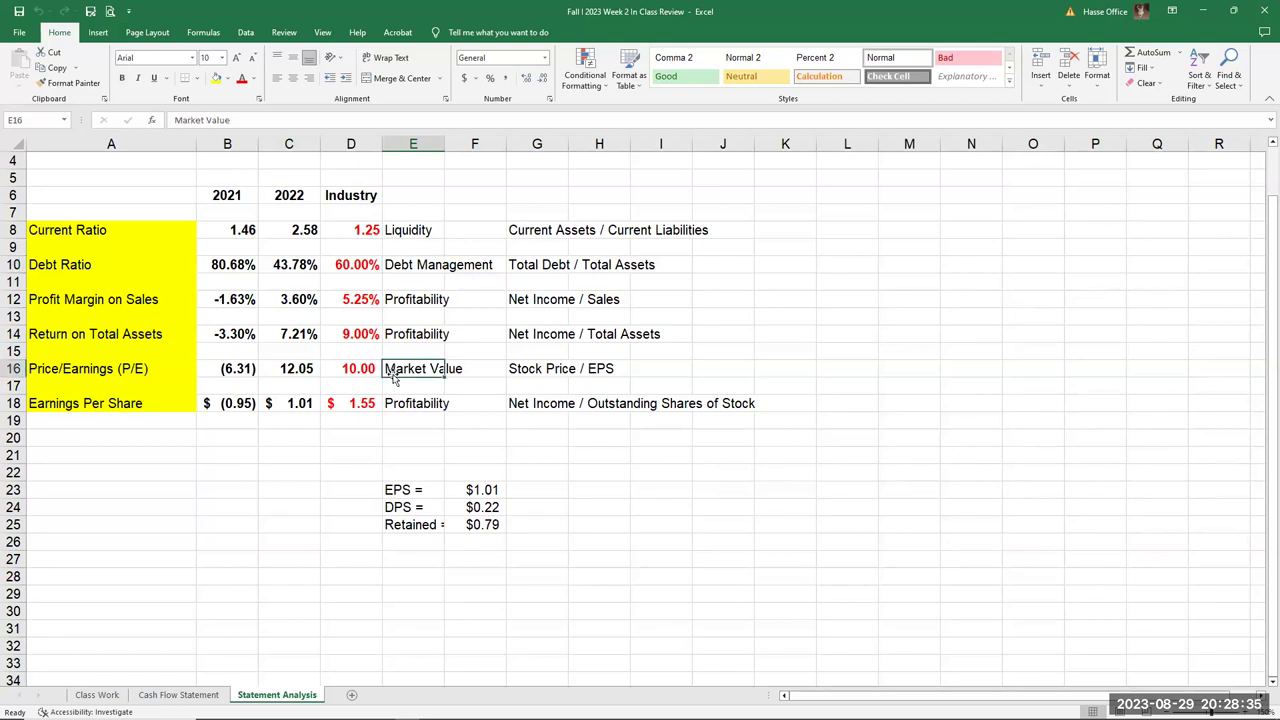
click(81, 230)
drag(81, 230, 107, 399)
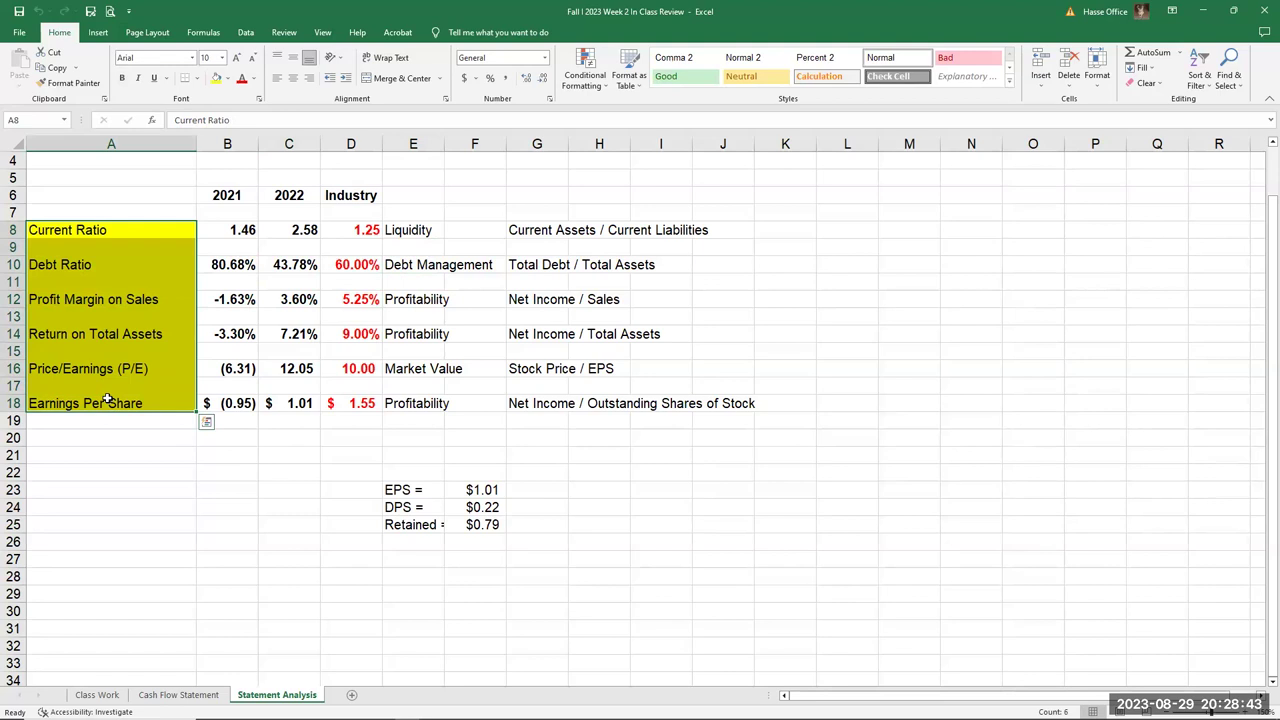
click(213, 229)
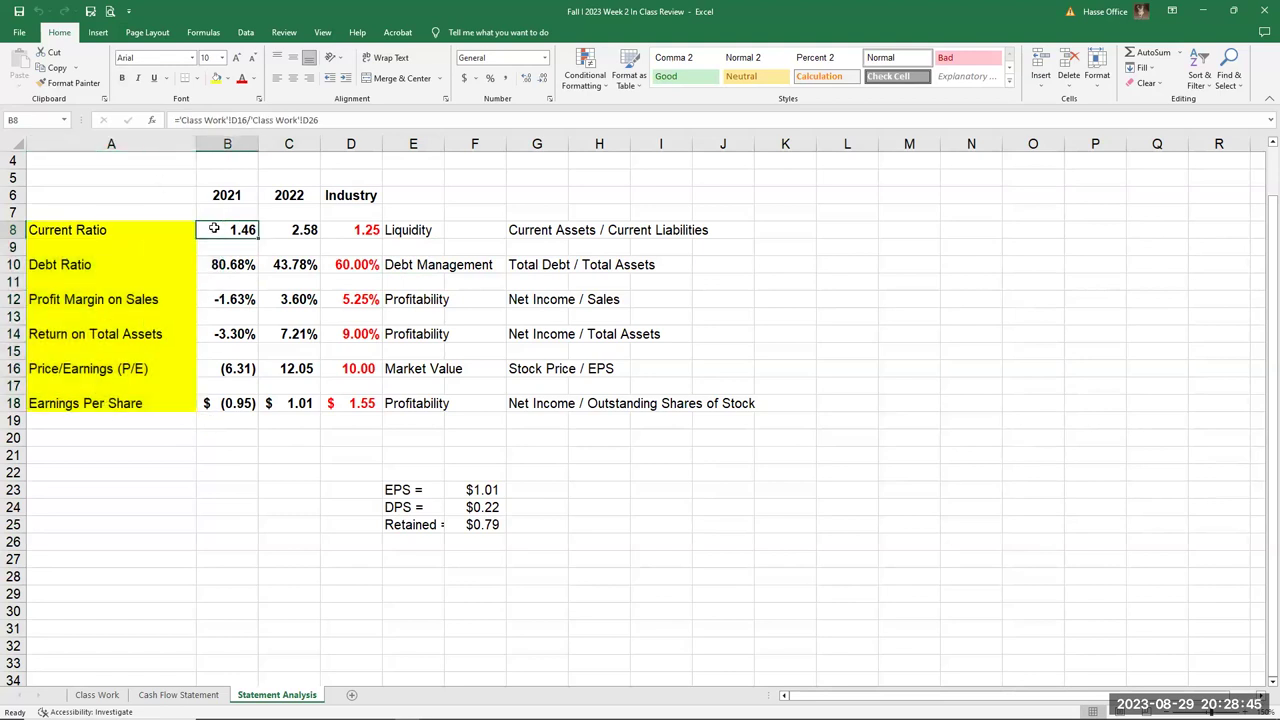
click(280, 229)
click(245, 264)
click(284, 268)
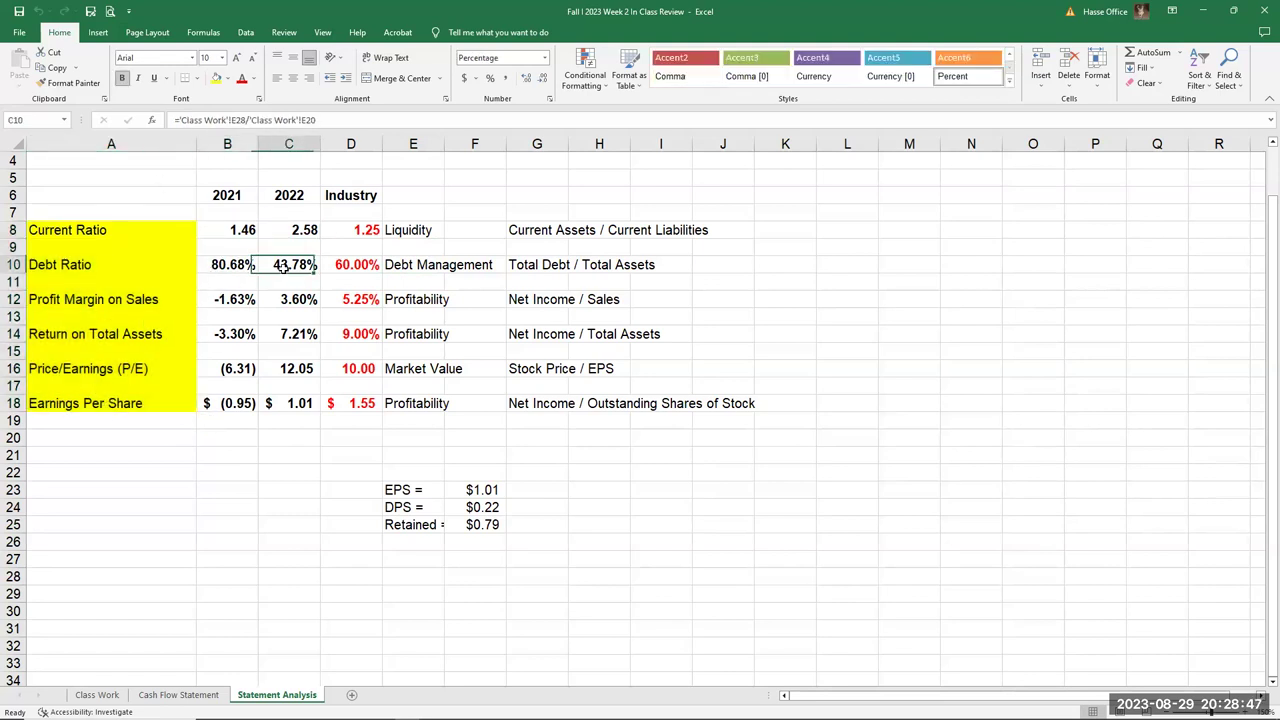
drag(356, 230, 350, 403)
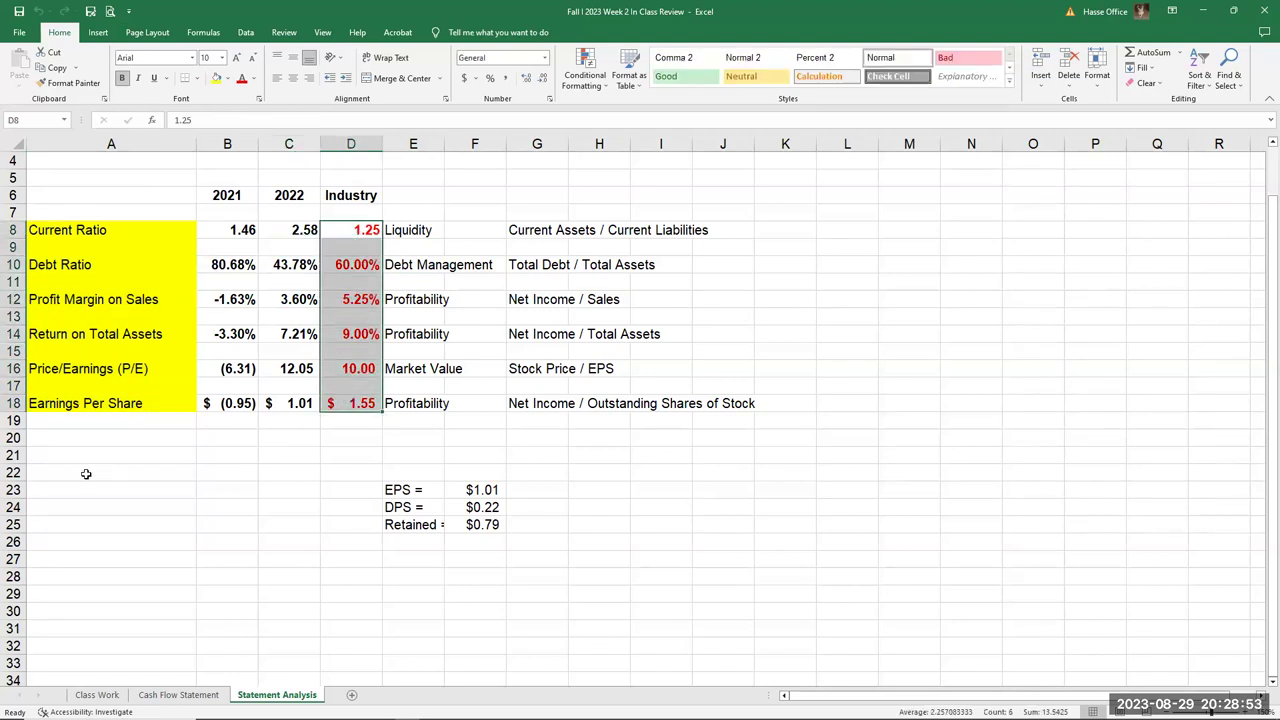
Cycle through the workbook sheets back to Statement Analysis, then go to the Business Finance 330 course home page.
click(100, 697)
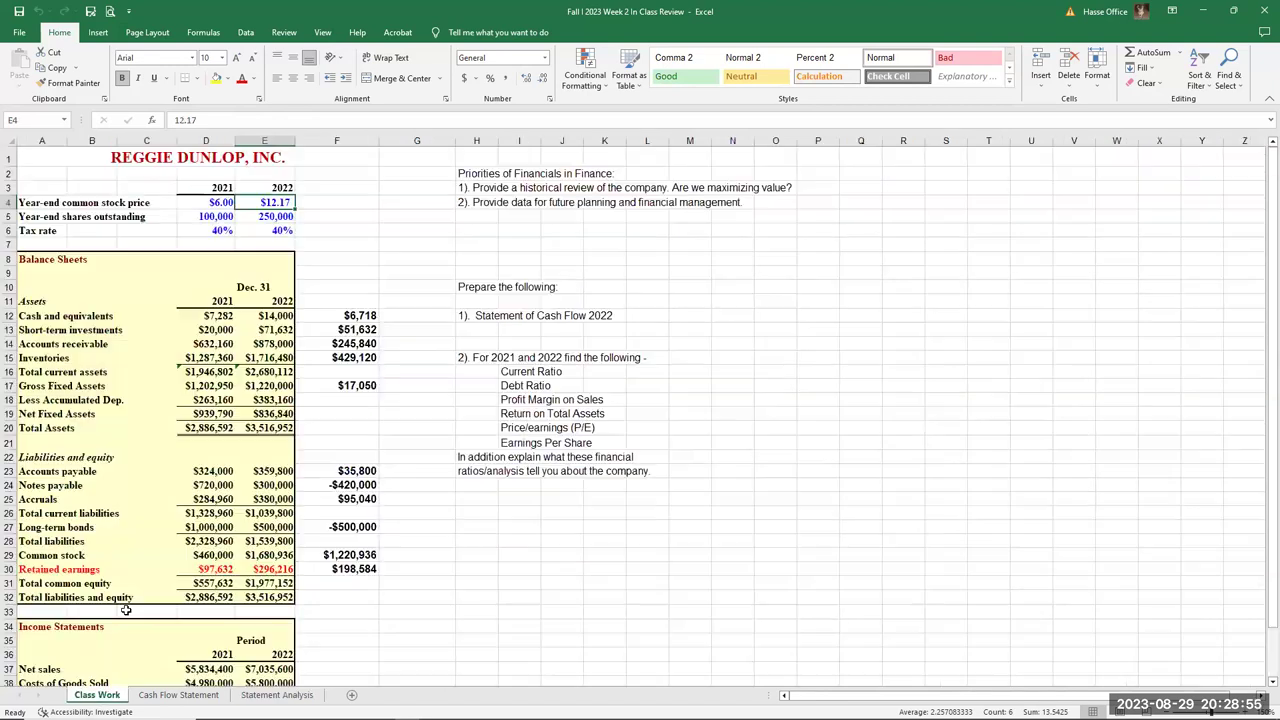
click(179, 695)
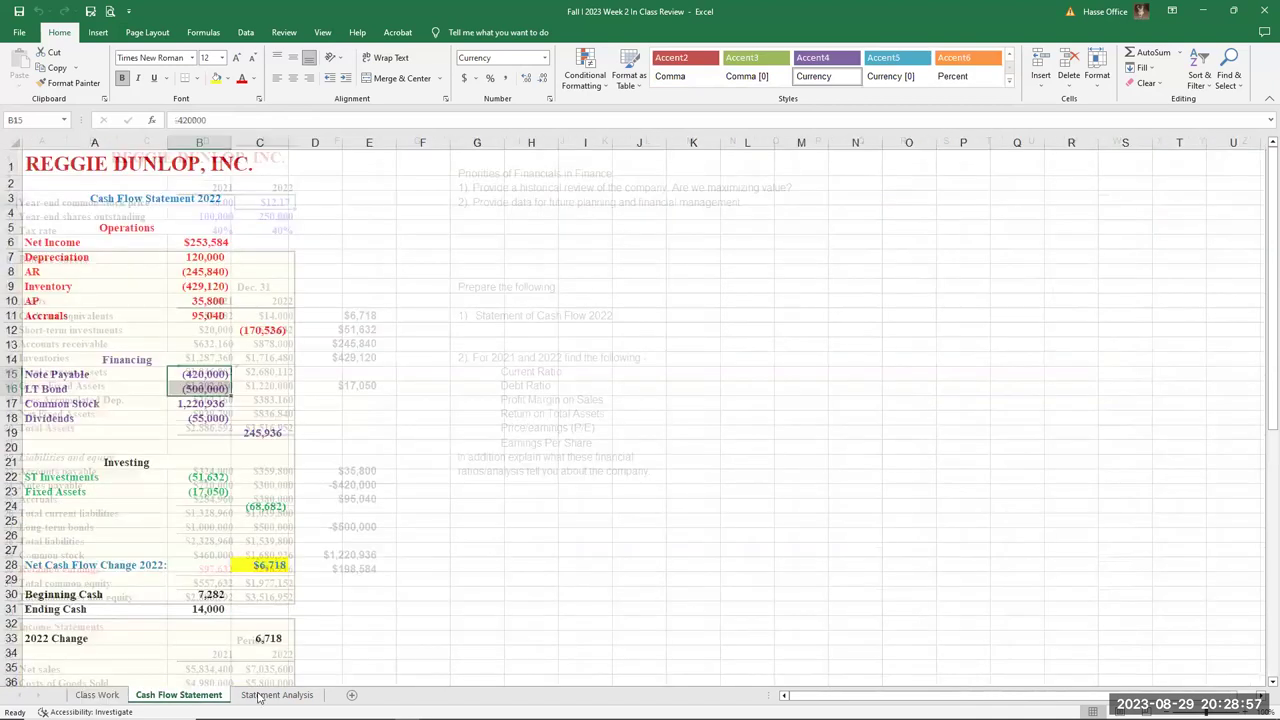
click(277, 695)
click(322, 459)
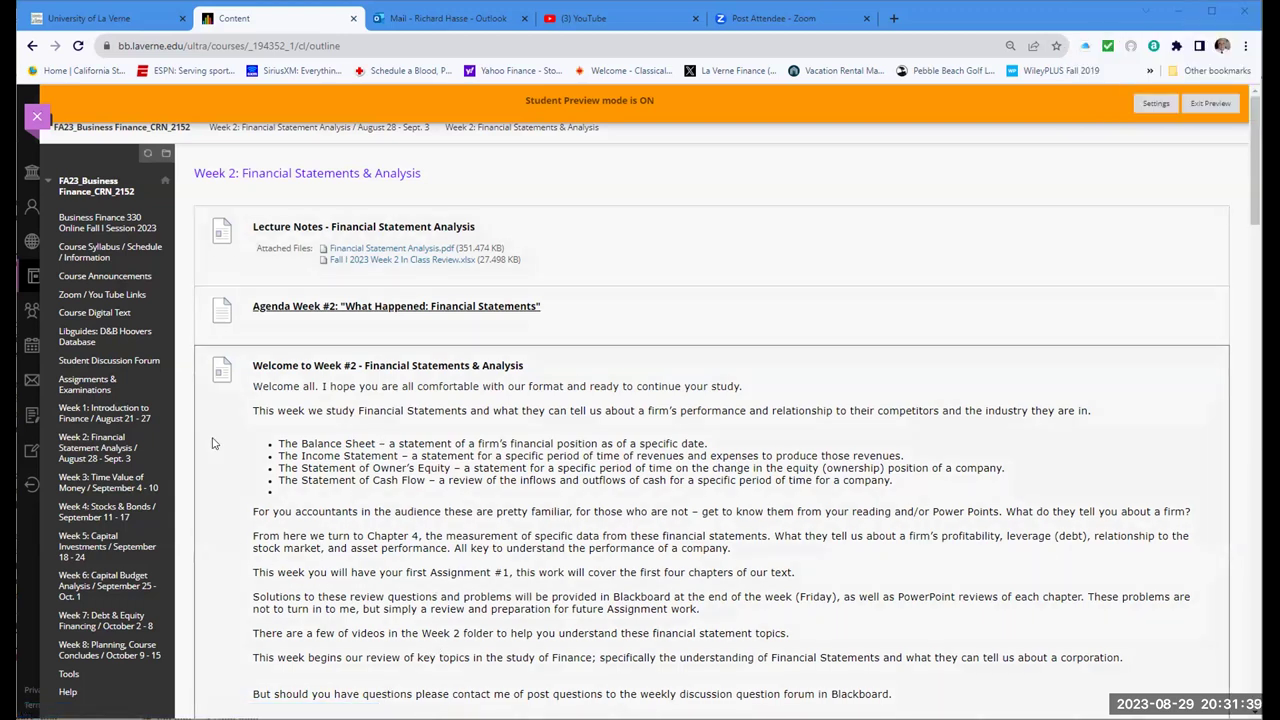
click(106, 229)
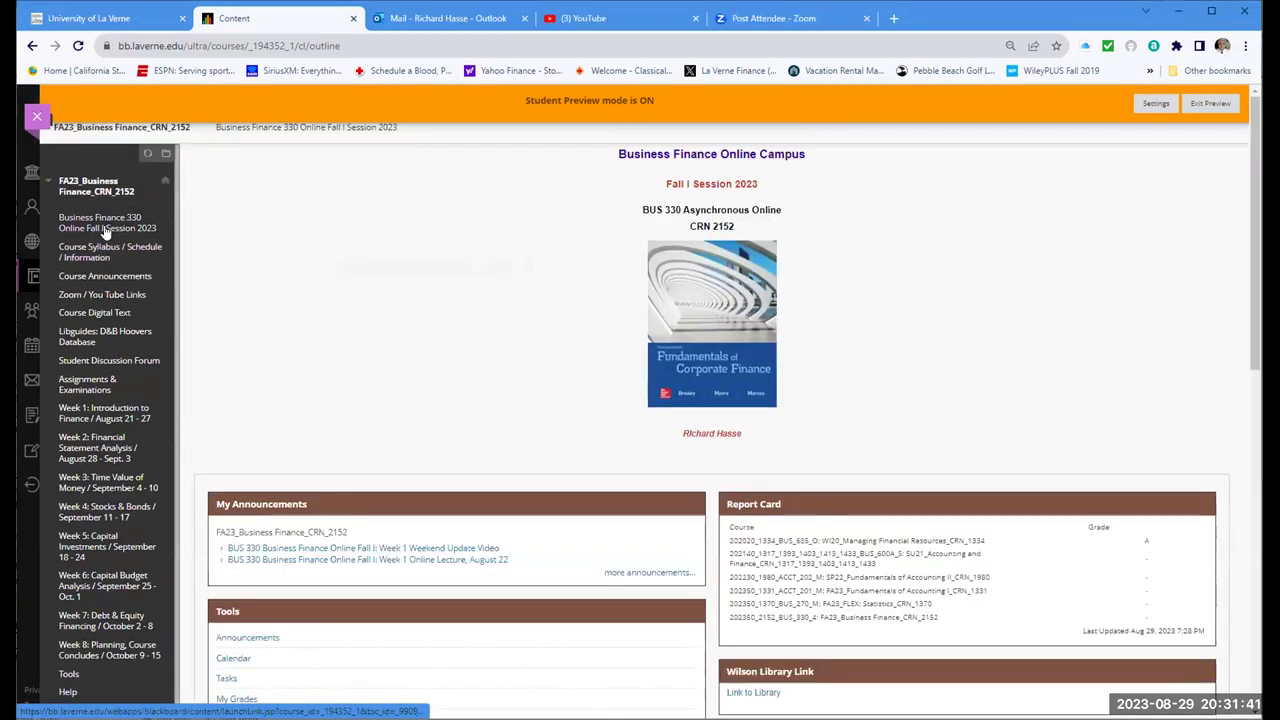